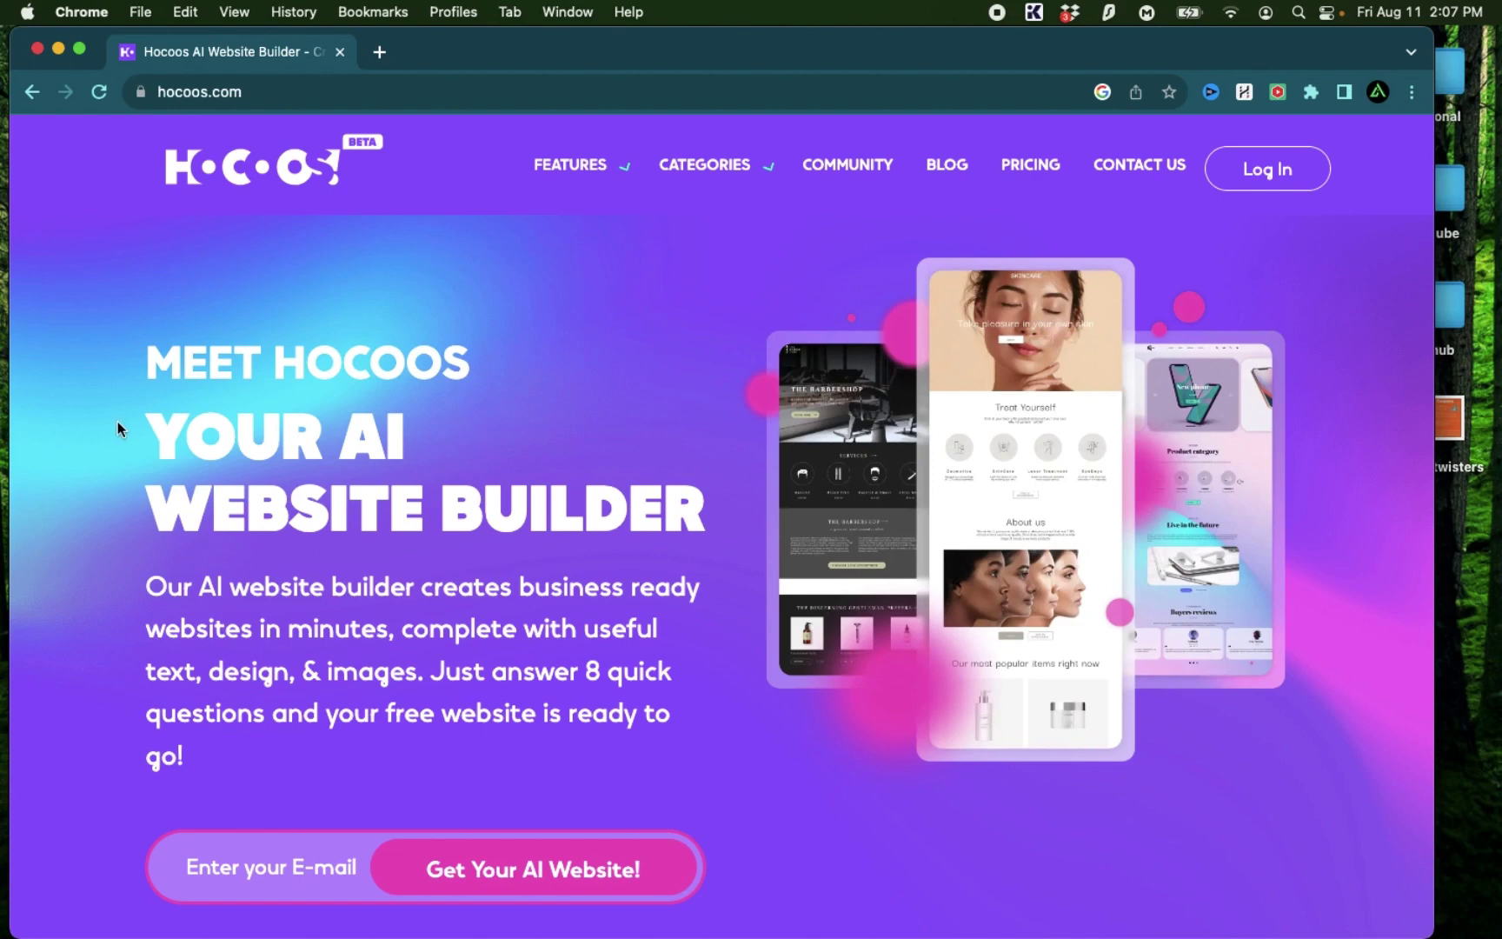
# Scroll down the hocoos.com home page, ending on the Free vs $15 Premium pricing comparison
pyautogui.scroll(-2, 117, 421)
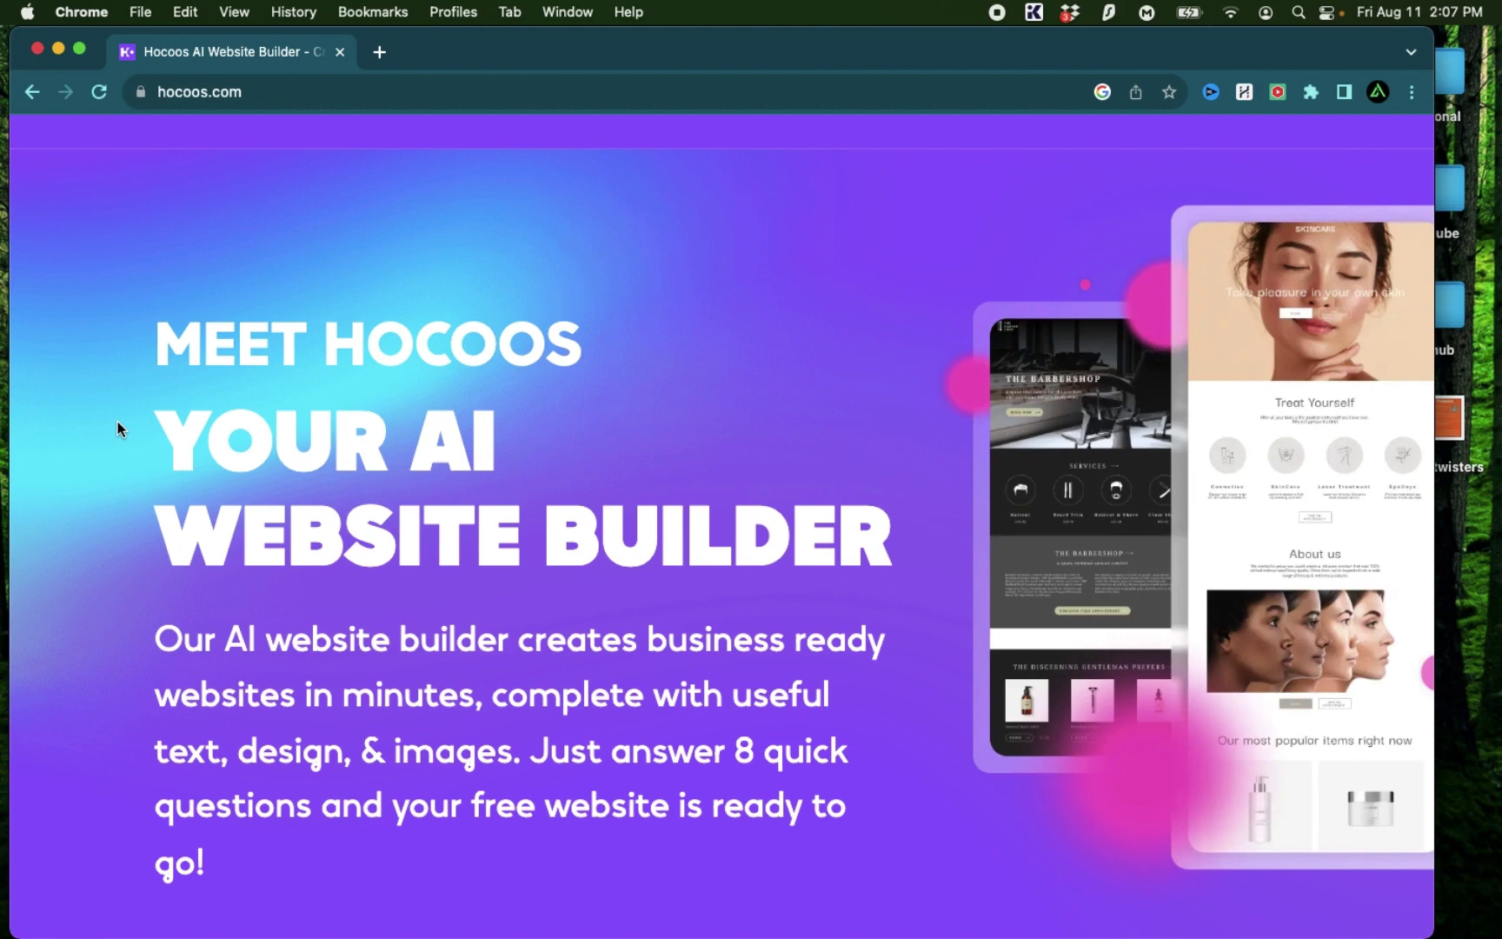
pyautogui.scroll(-2, 117, 422)
pyautogui.moveTo(648, 490); pyautogui.dragTo(295, 557)
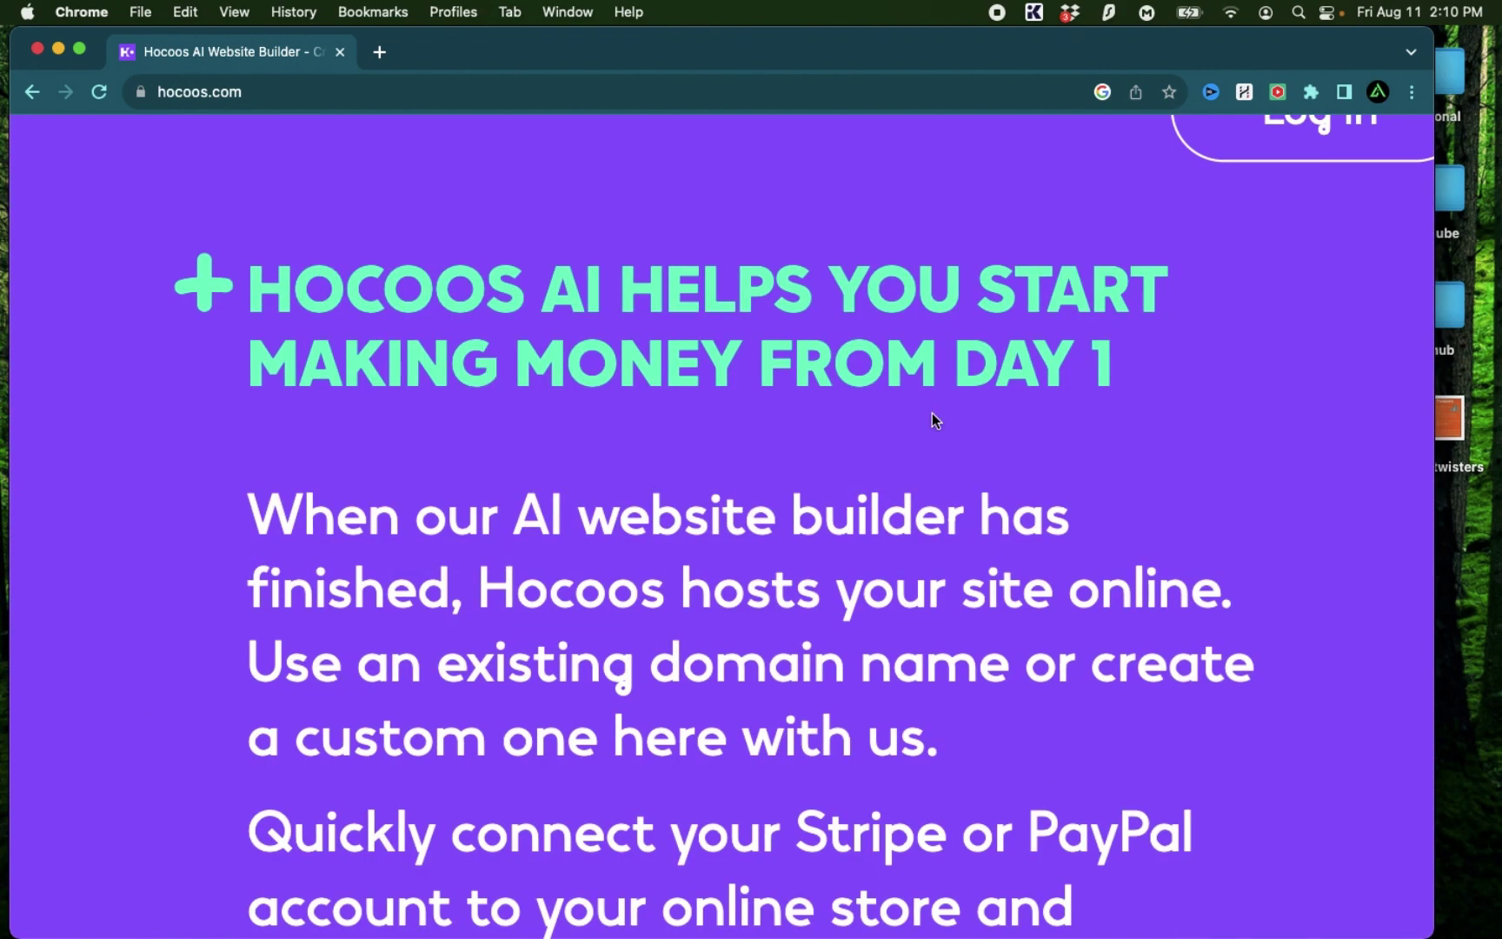
pyautogui.scroll(-3, 228, 469)
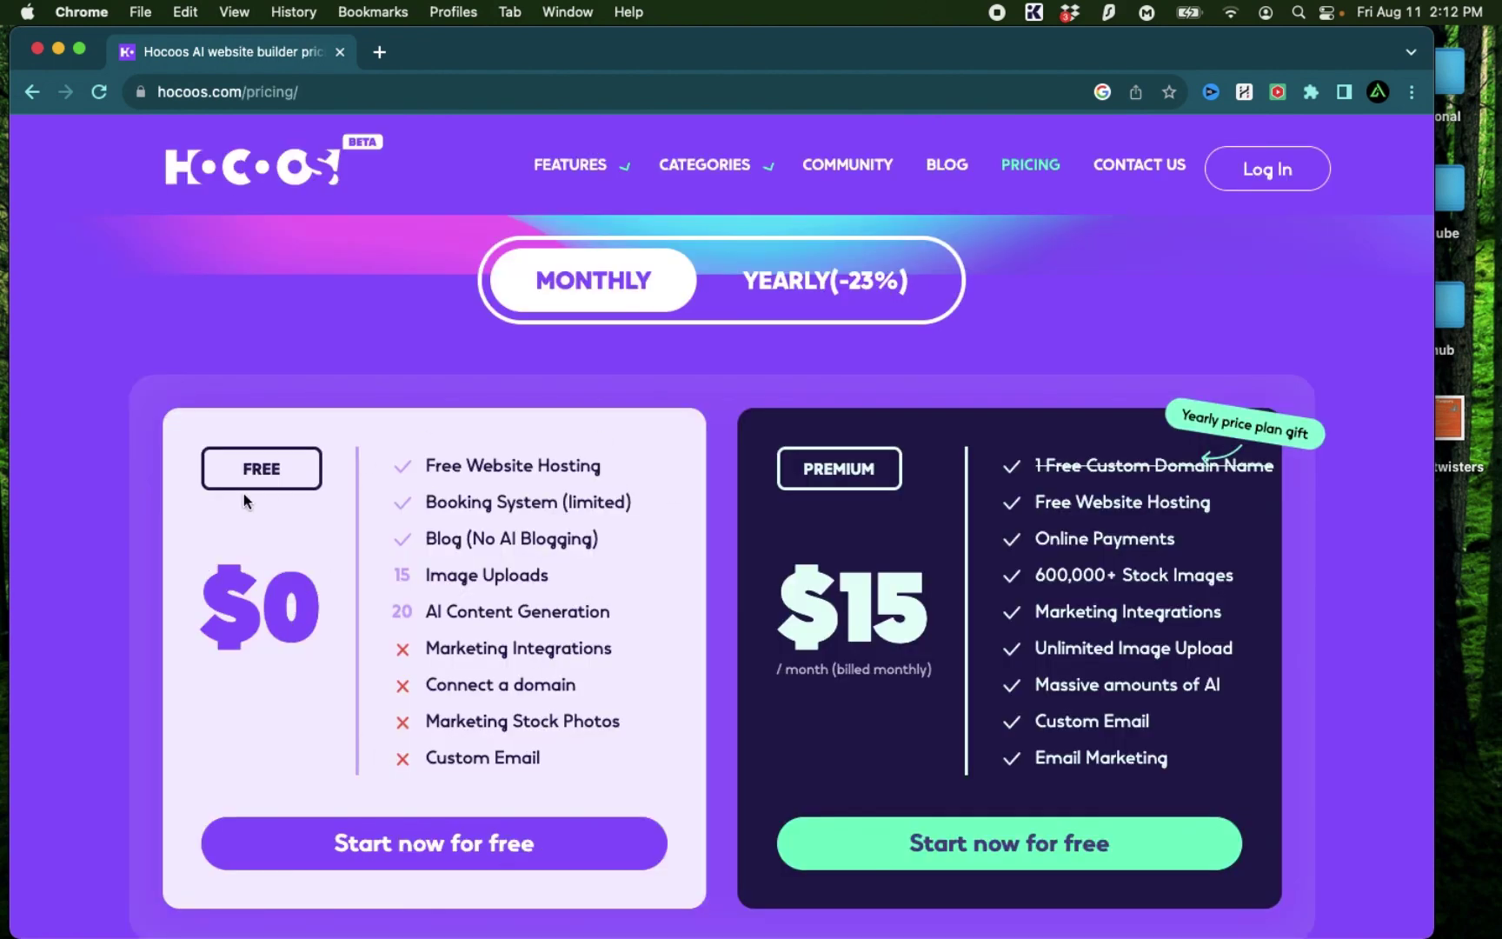
# Switch the pricing cards to yearly billing to see Premium at $150/year
pyautogui.scroll(5, 188, 423)
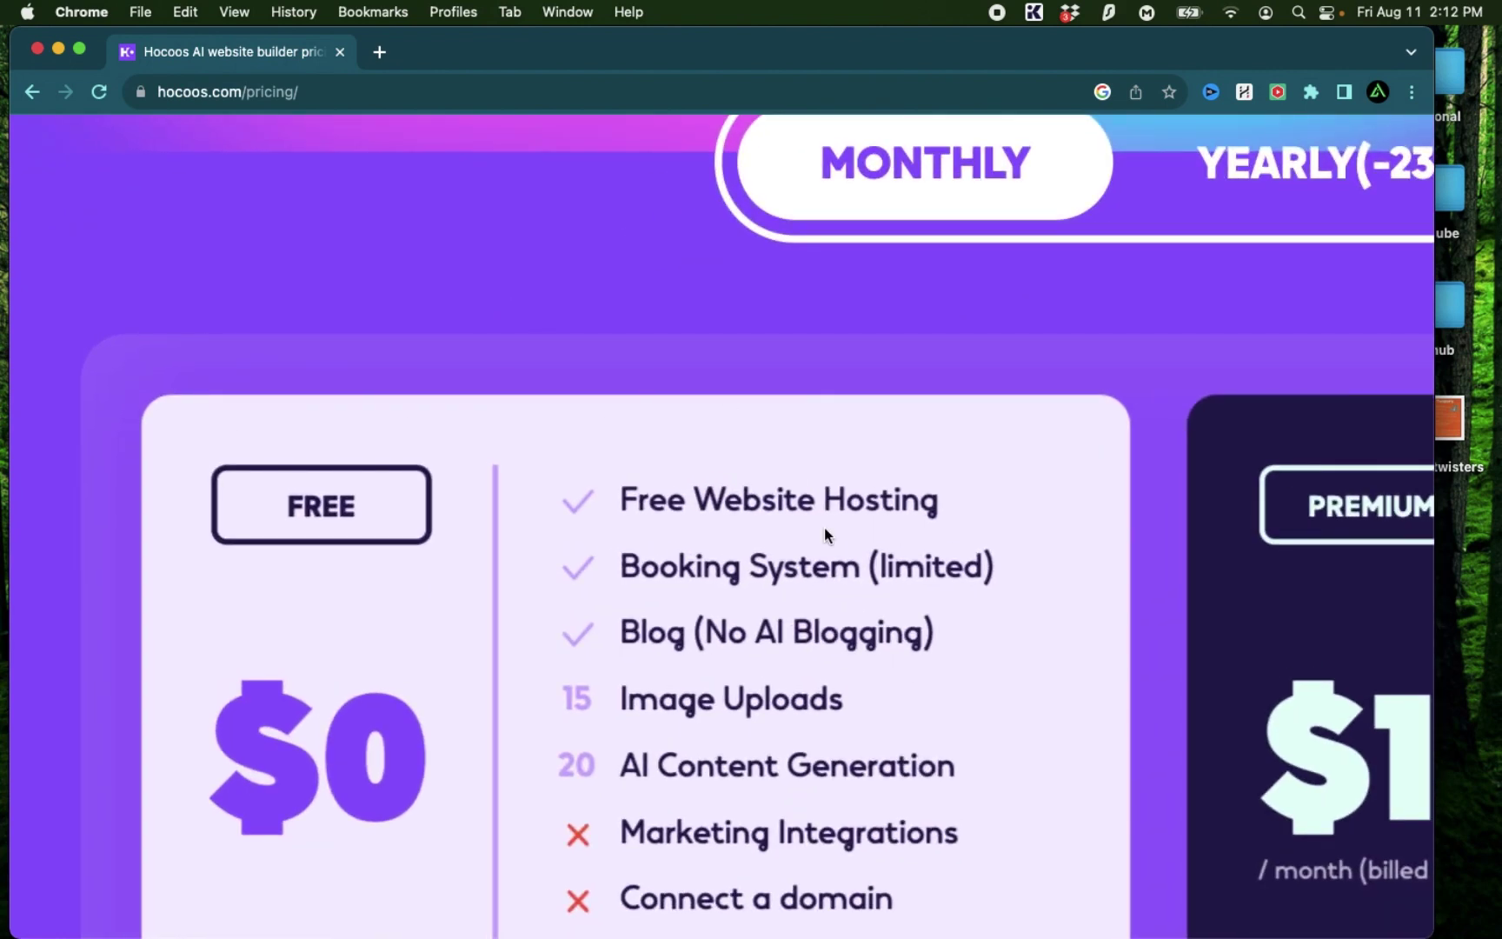
pyautogui.hscroll(10, 995, 528)
pyautogui.scroll(-2, 995, 528)
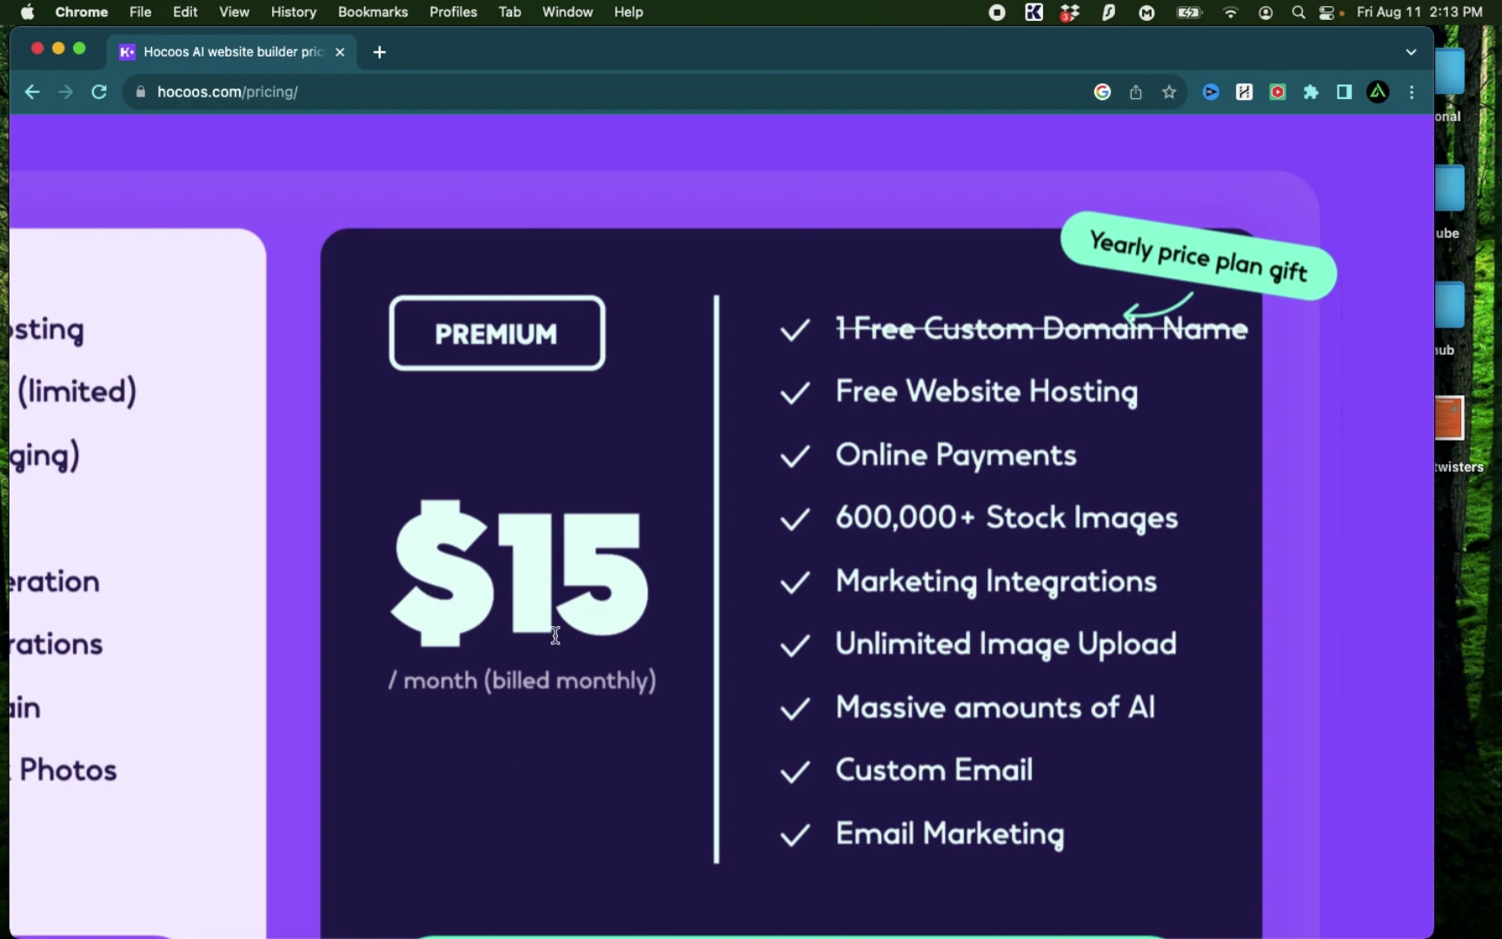
pyautogui.scroll(3, 451, 333)
pyautogui.click(424, 224)
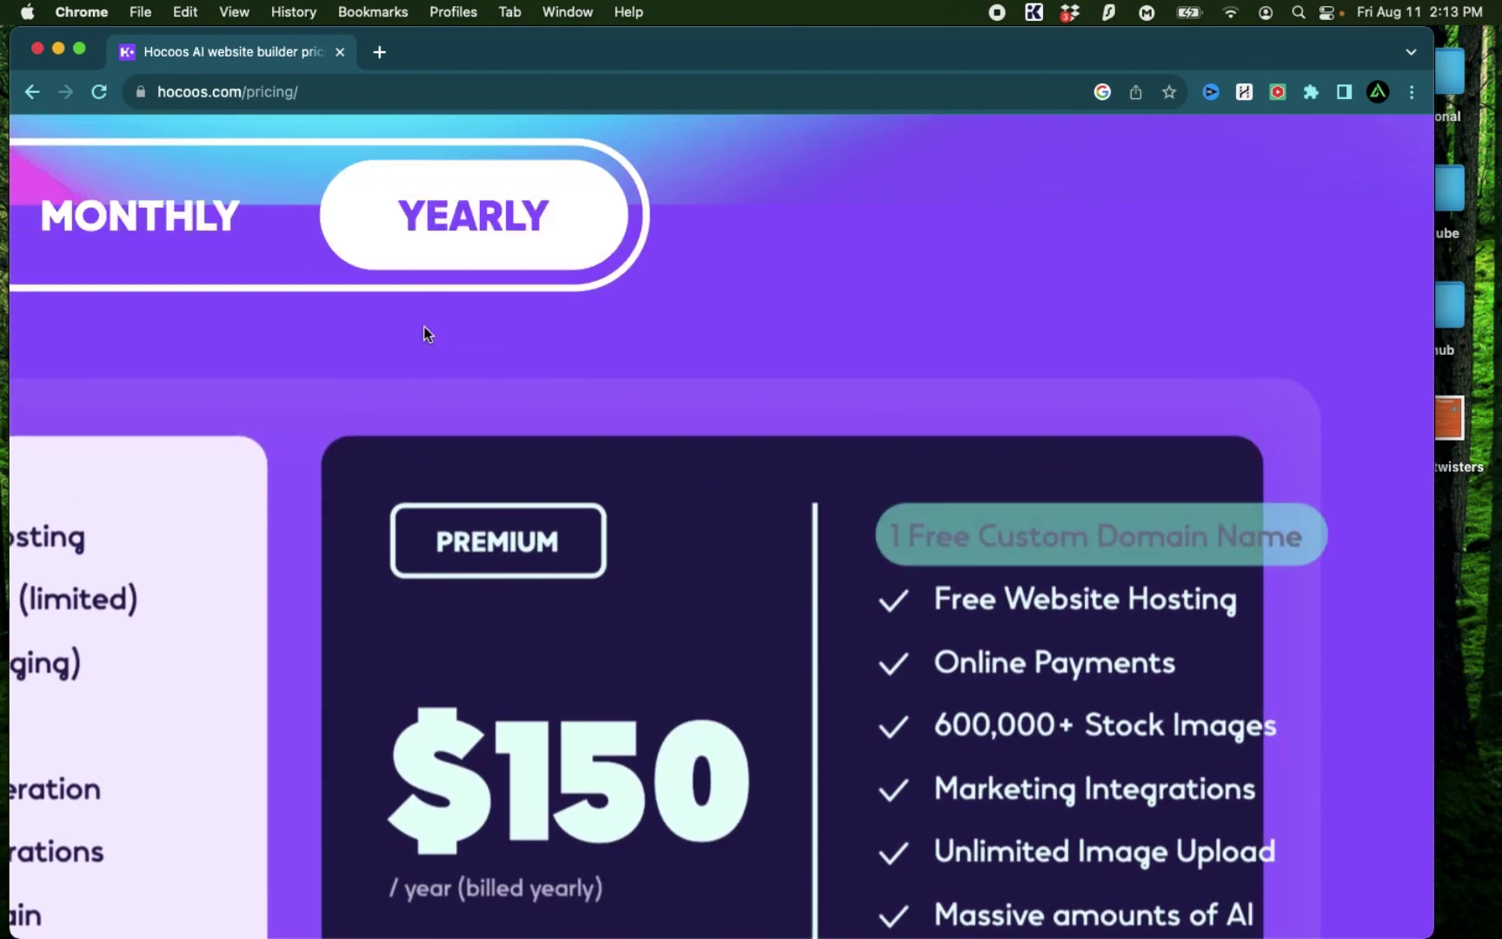
pyautogui.scroll(-4, 449, 529)
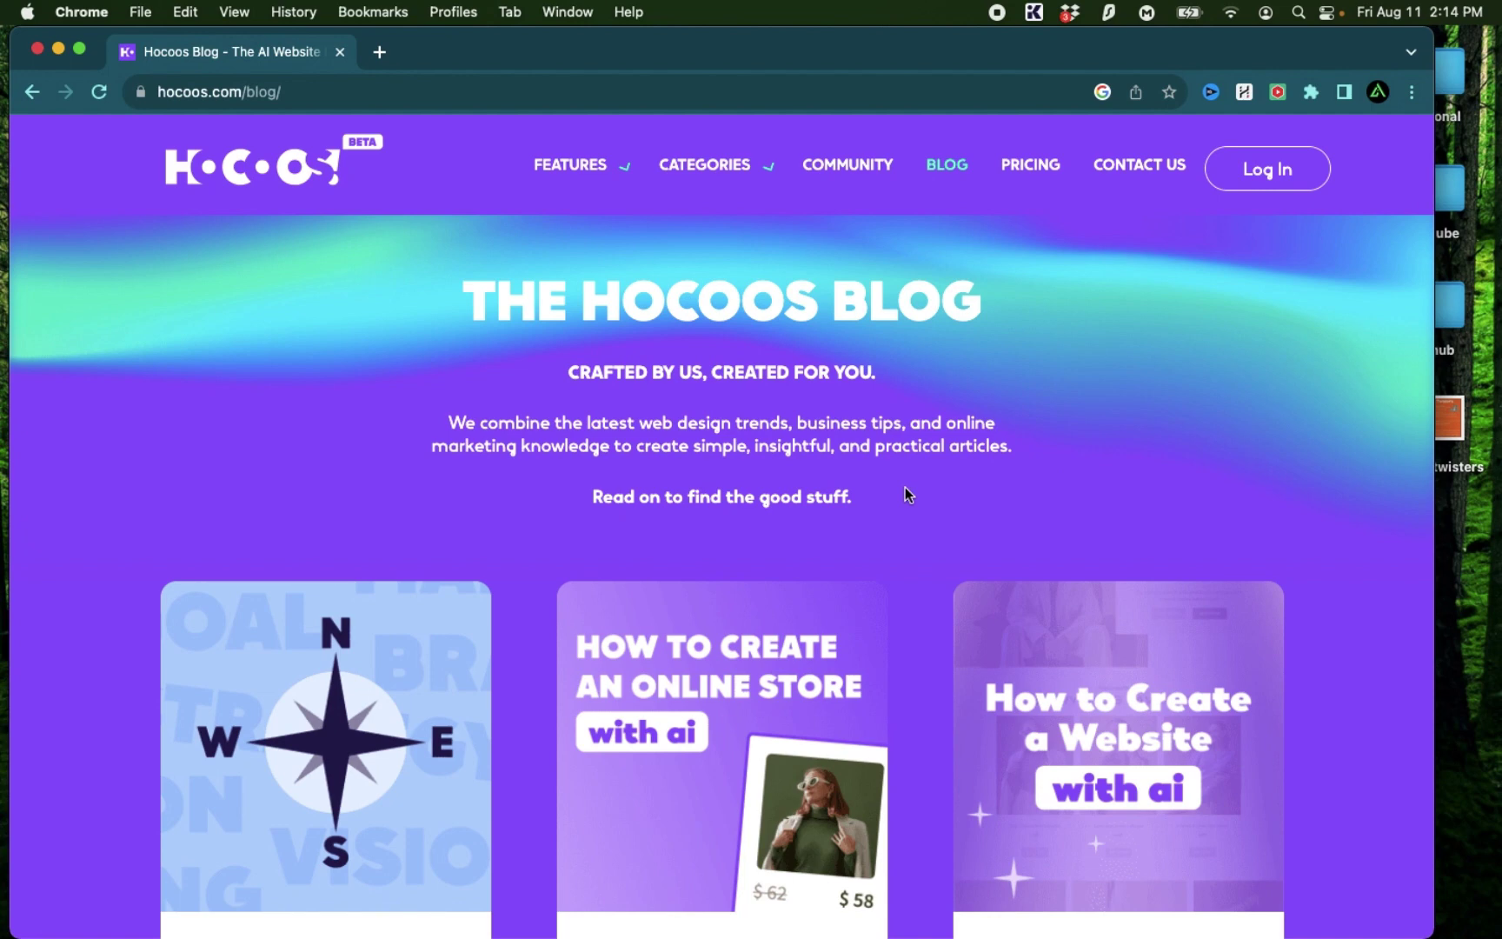
# Follow the 'Sign up for my AI newsletter' link on the Testing AI Courses page
pyautogui.hotkey('ctrl', 'Left')
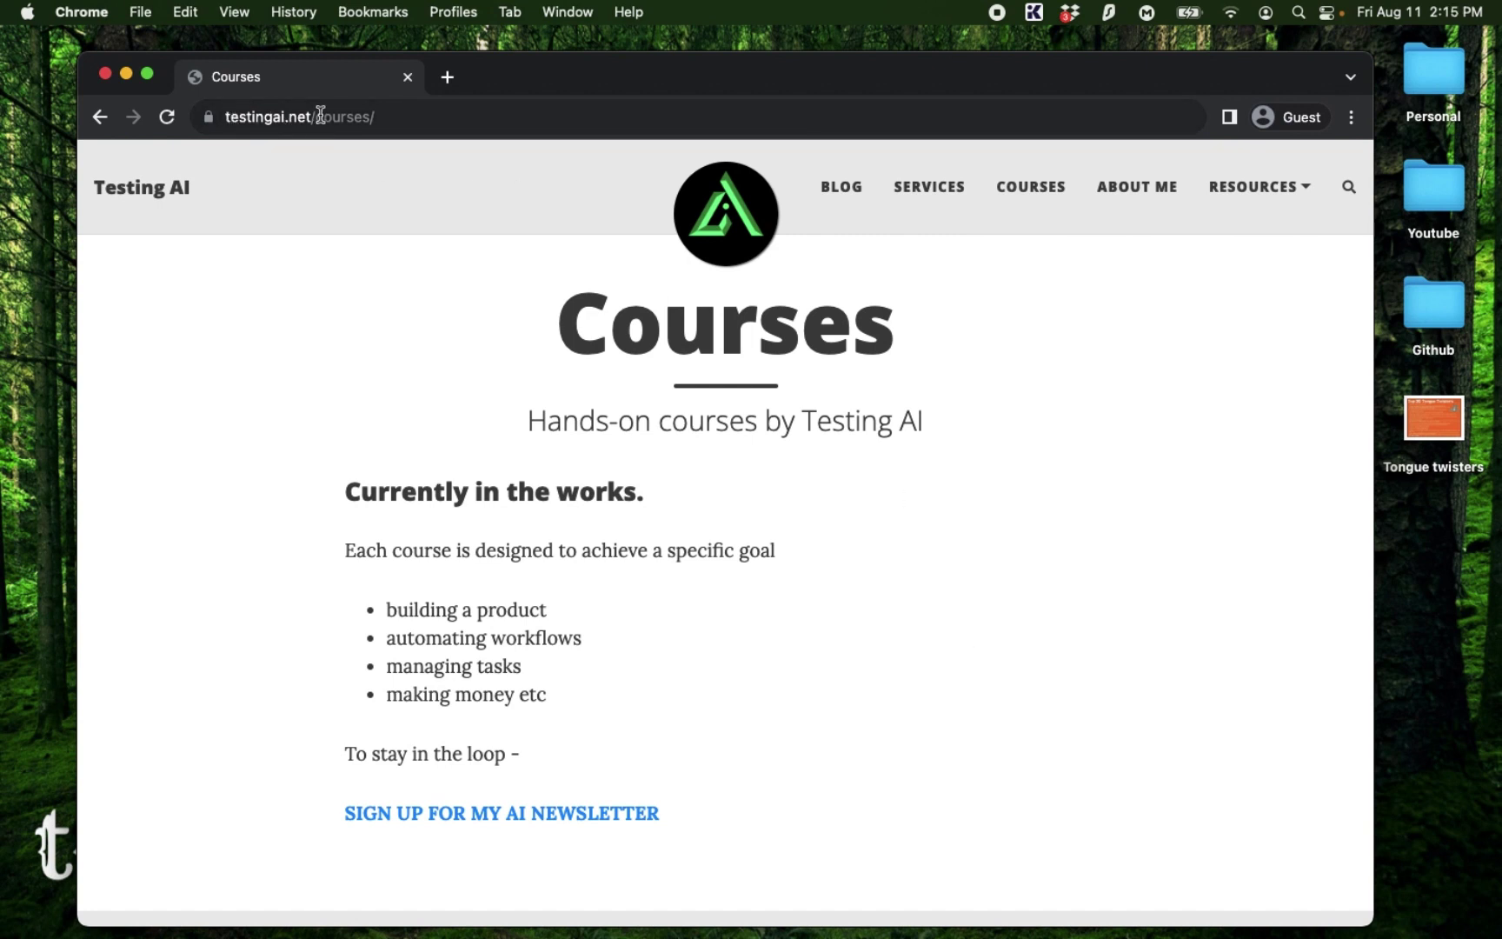
pyautogui.scroll(-2, 517, 612)
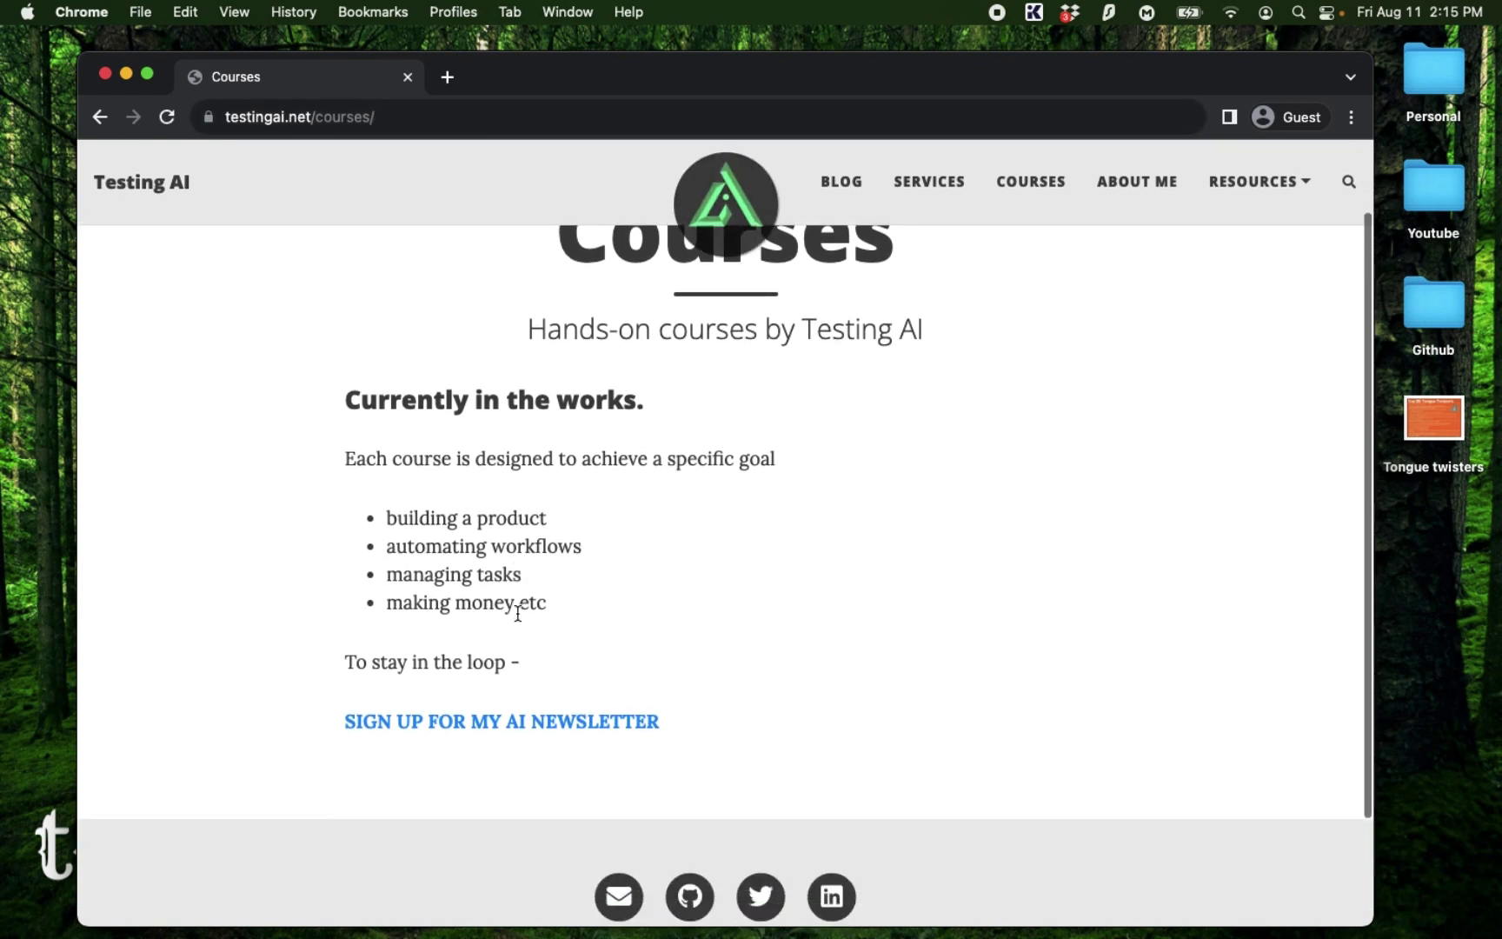
pyautogui.click(526, 720)
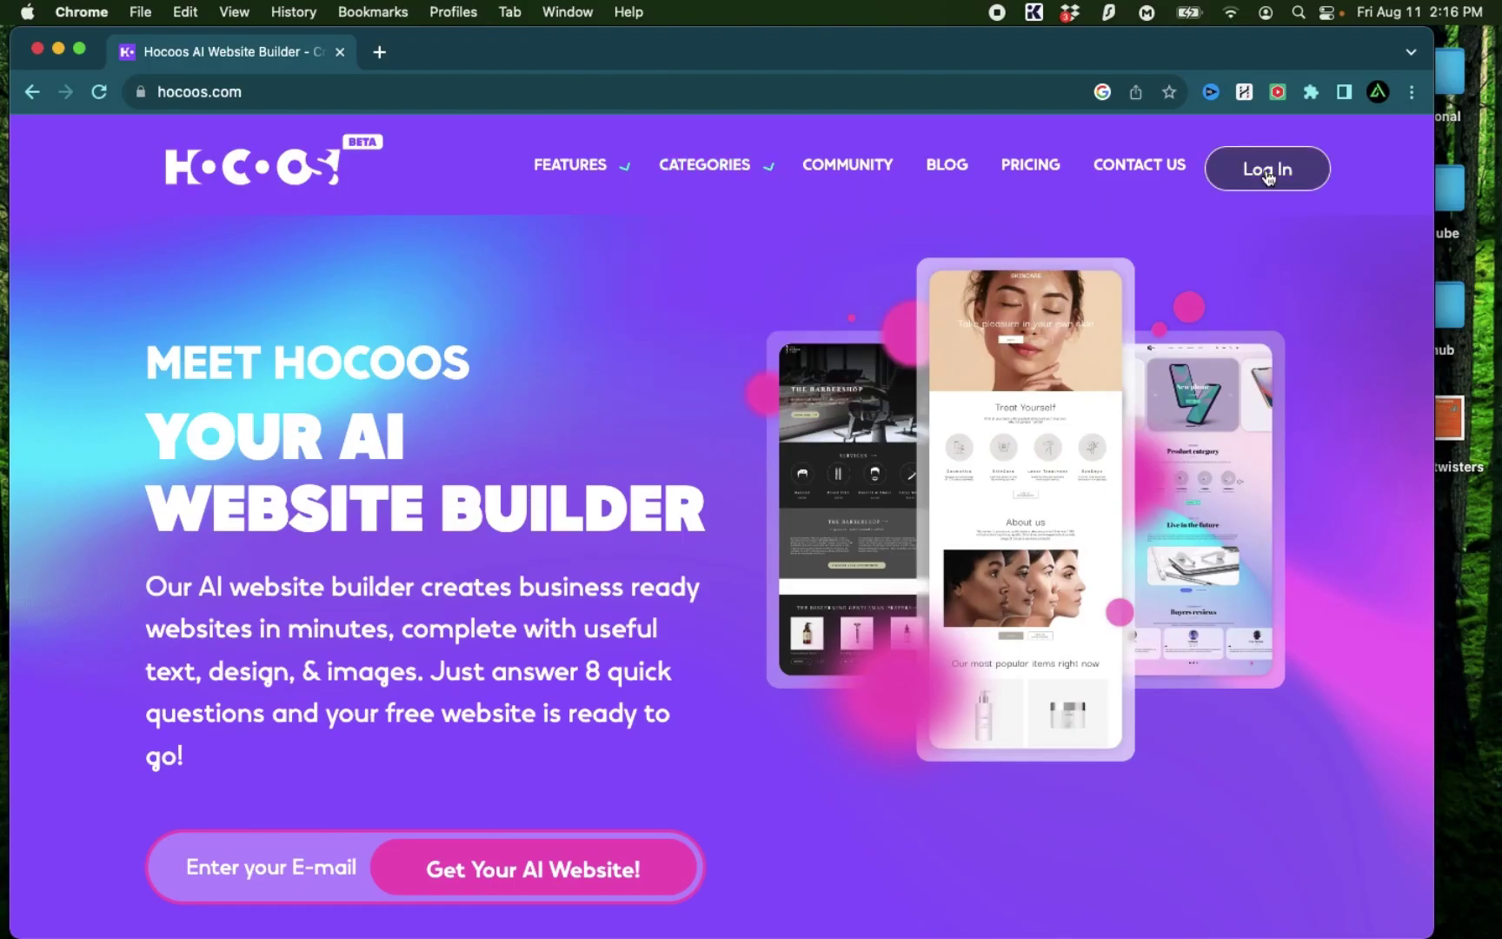
# Log in to Hocoos using 'Log in with Google' and the chosen Google account
pyautogui.click(1266, 170)
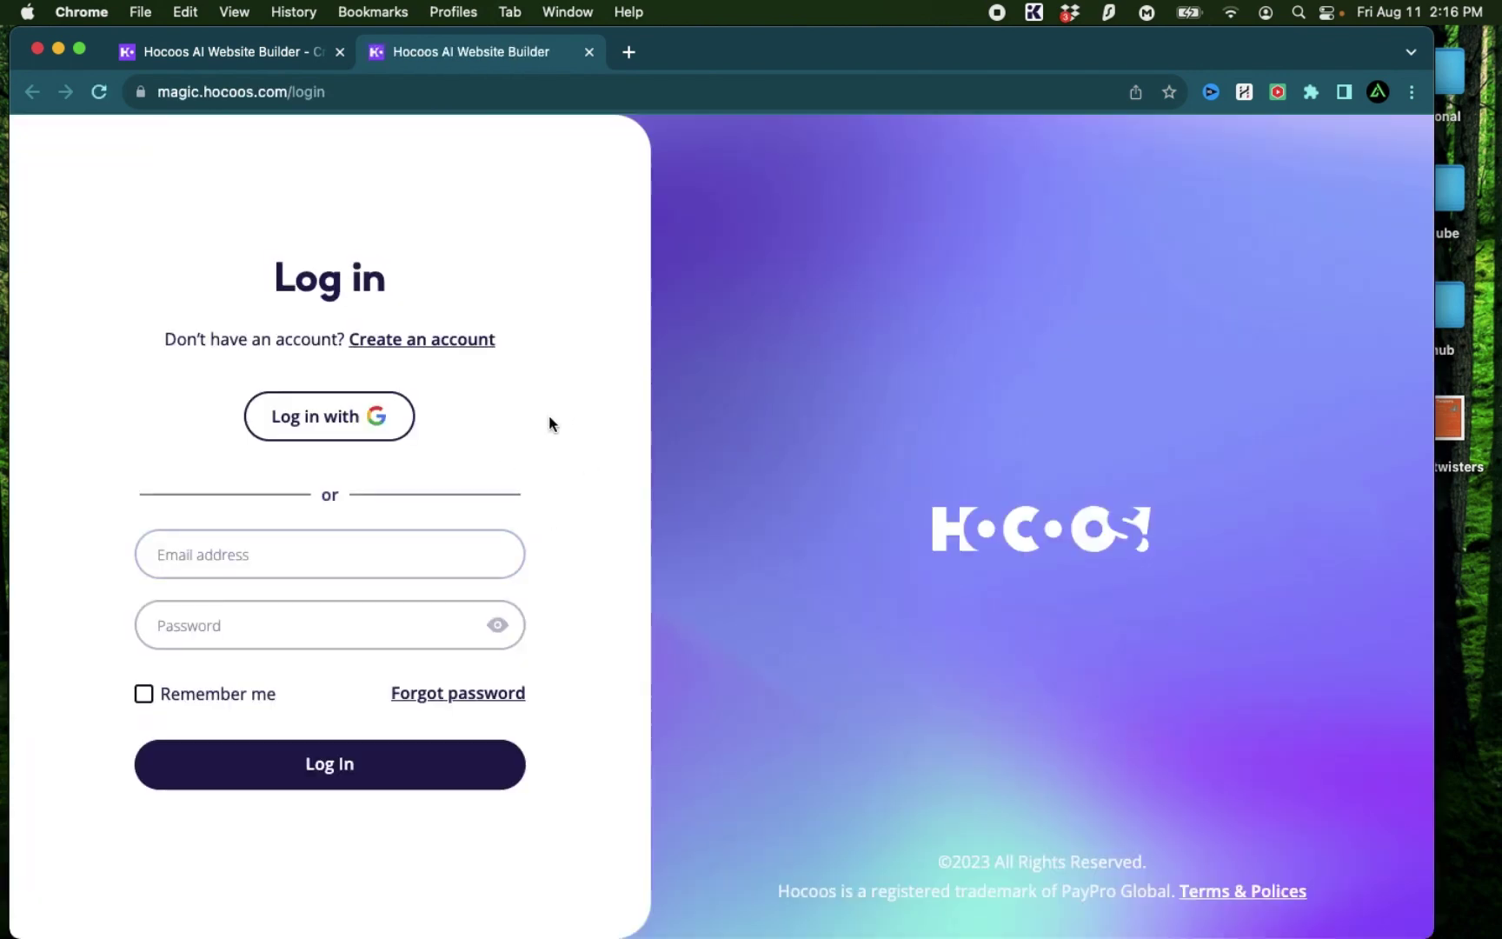
pyautogui.click(340, 434)
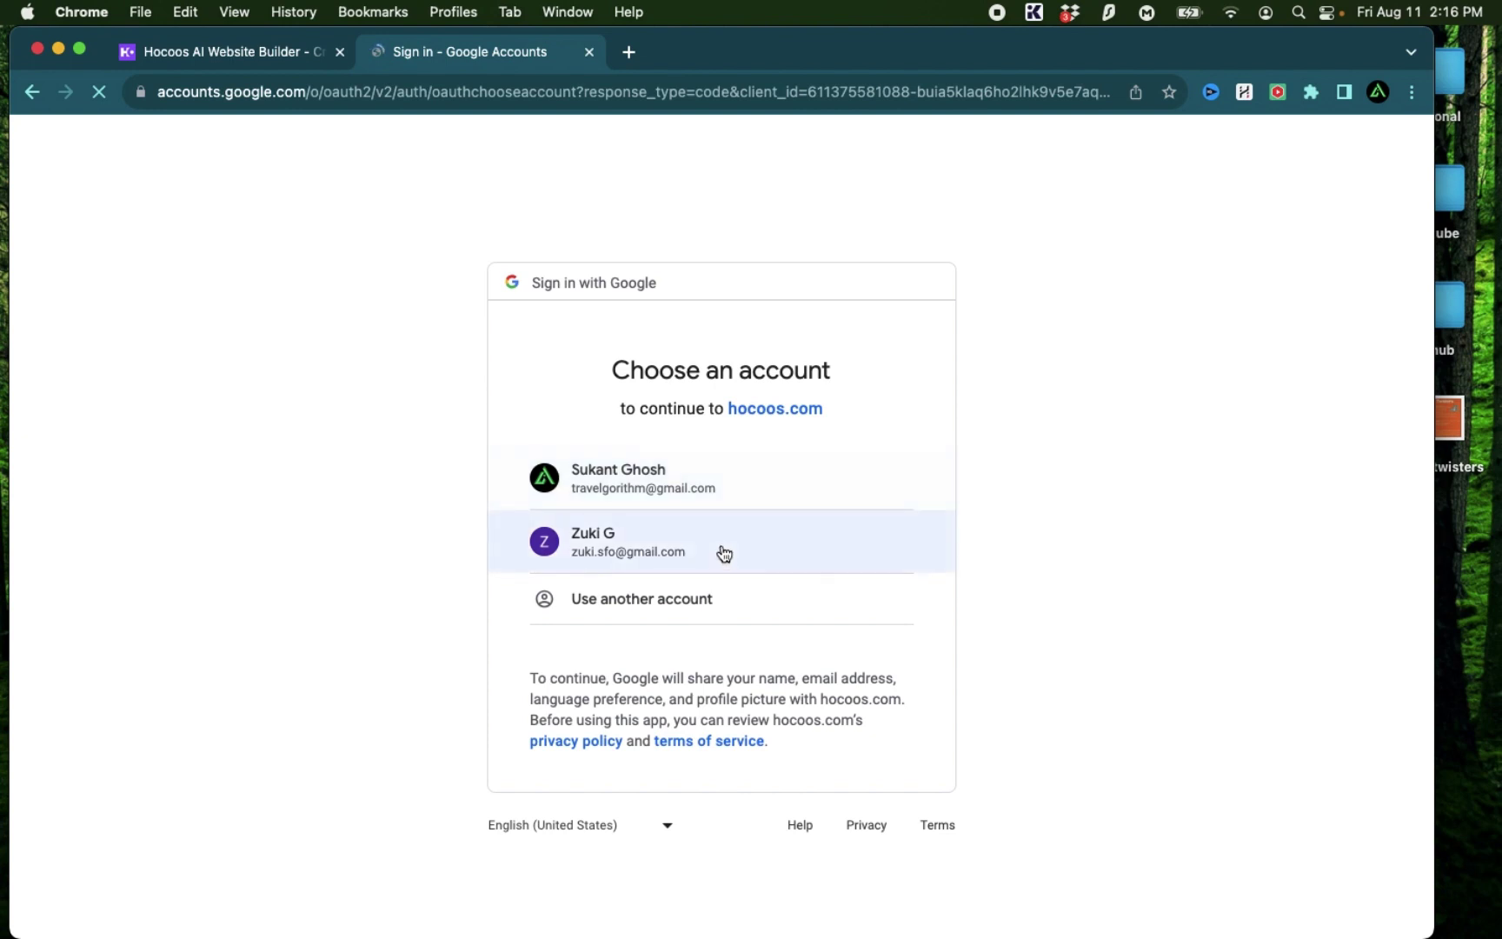
pyautogui.click(722, 548)
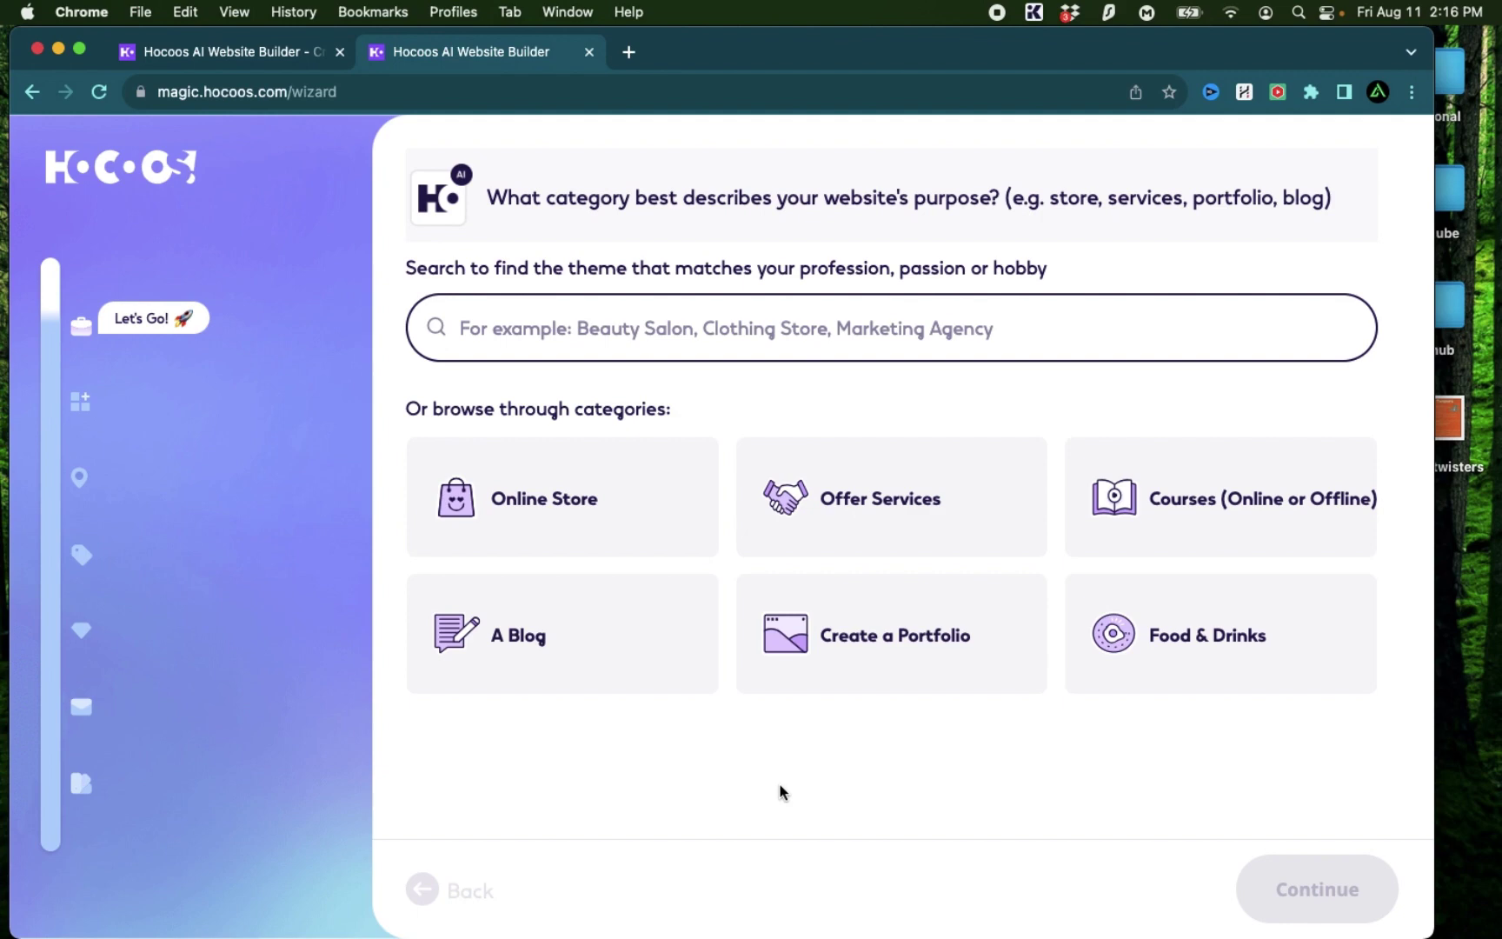
# Choose Offer Services as the website's category
pyautogui.click(877, 501)
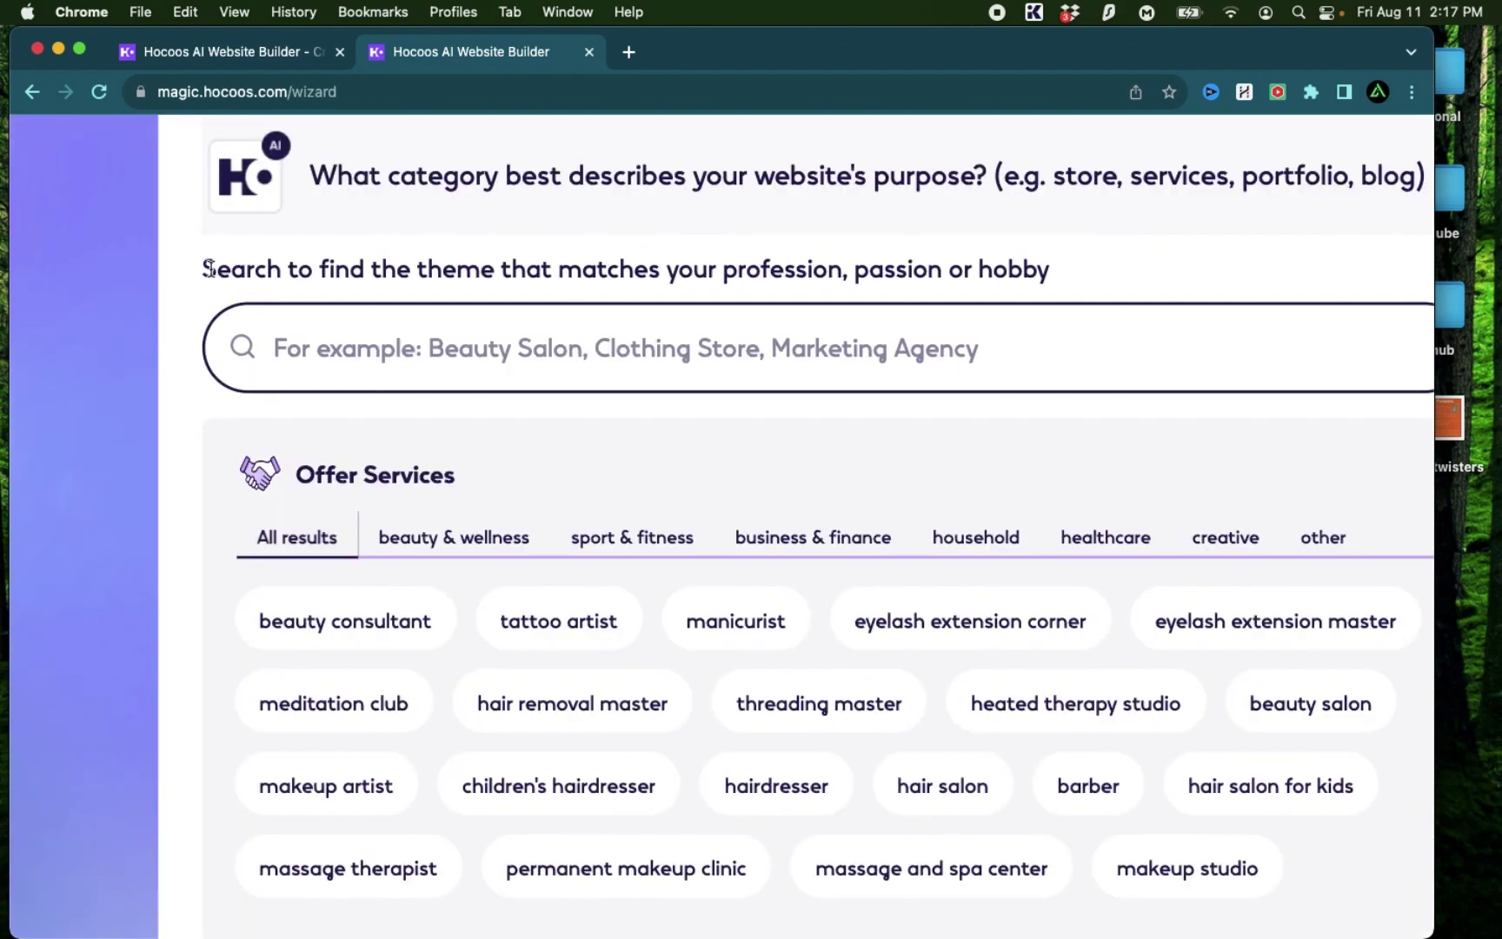
pyautogui.moveTo(206, 270); pyautogui.dragTo(1052, 287)
pyautogui.scroll(-2, 508, 434)
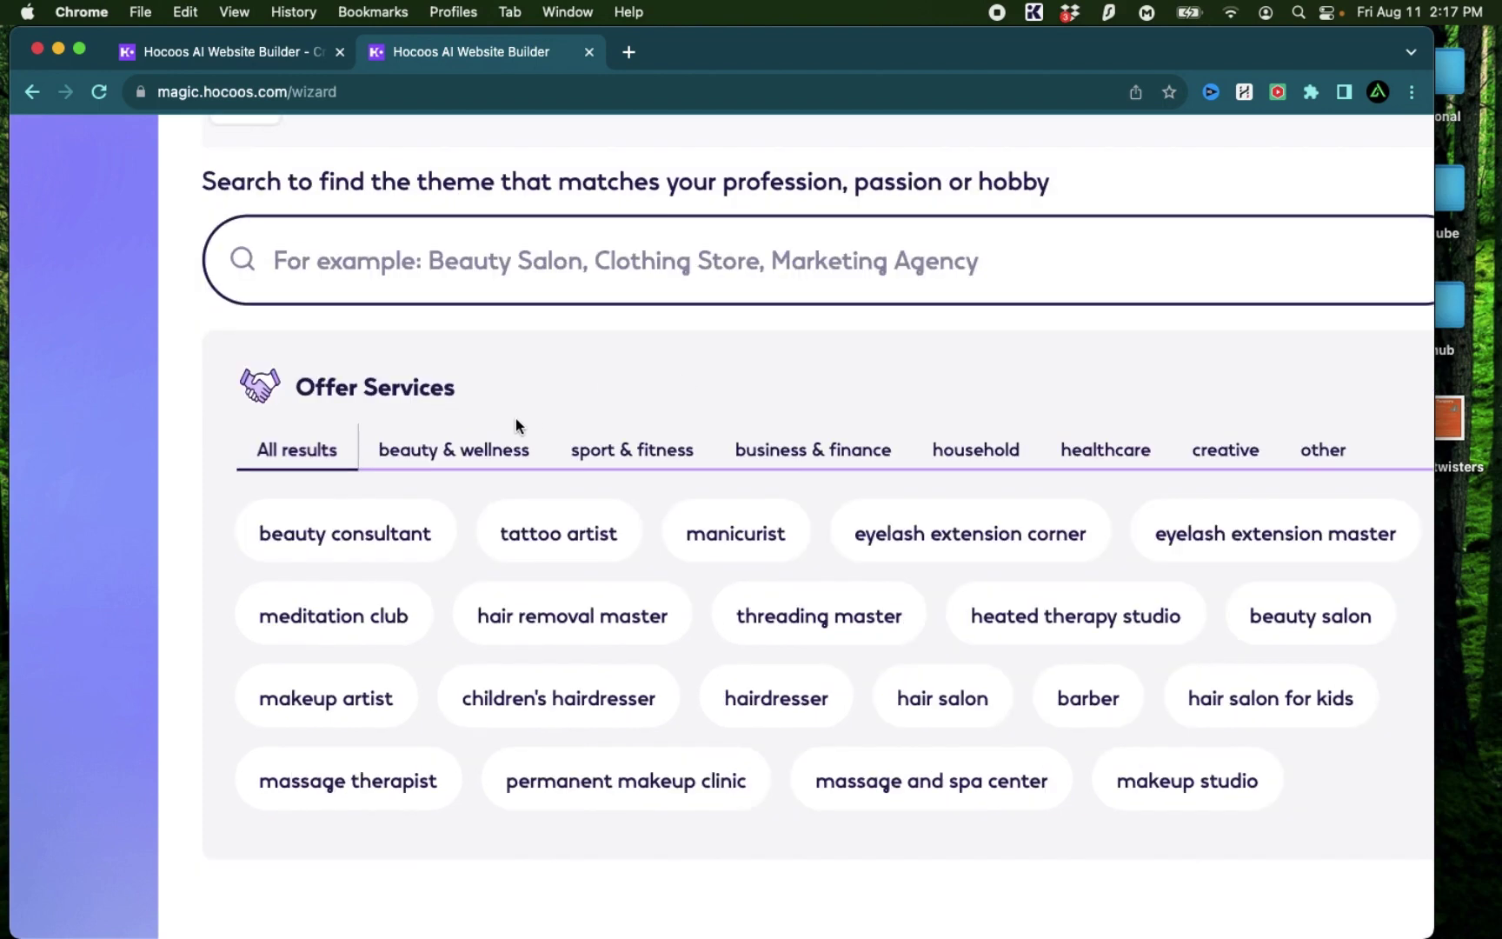
# Browse the service subcategories, from beauty & wellness to other, returning to business & finance
pyautogui.click(426, 458)
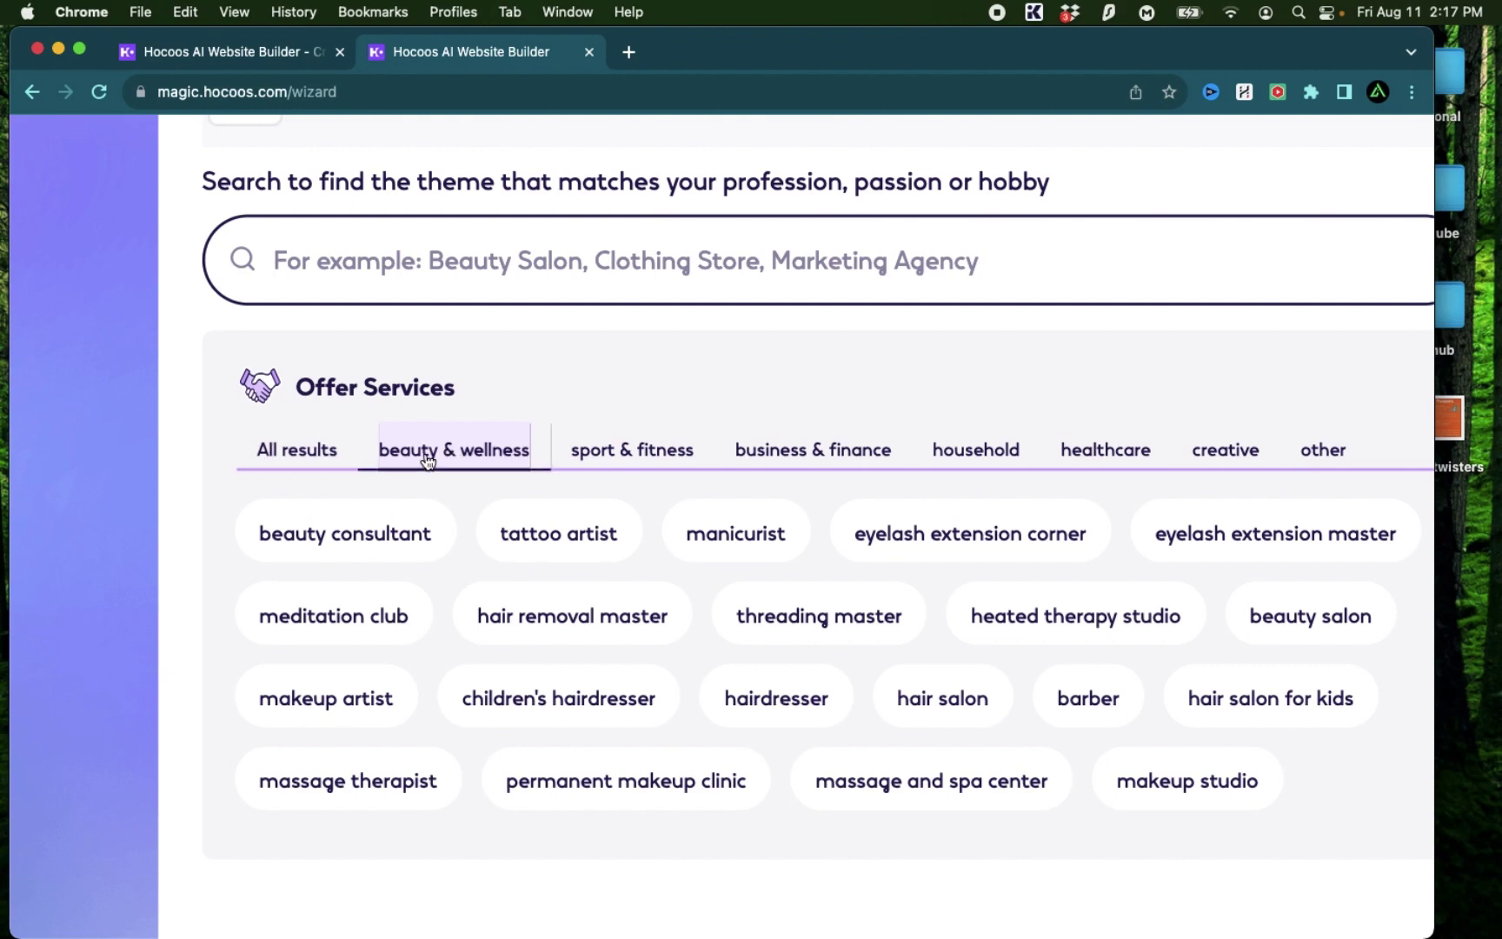
pyautogui.click(624, 451)
pyautogui.click(796, 445)
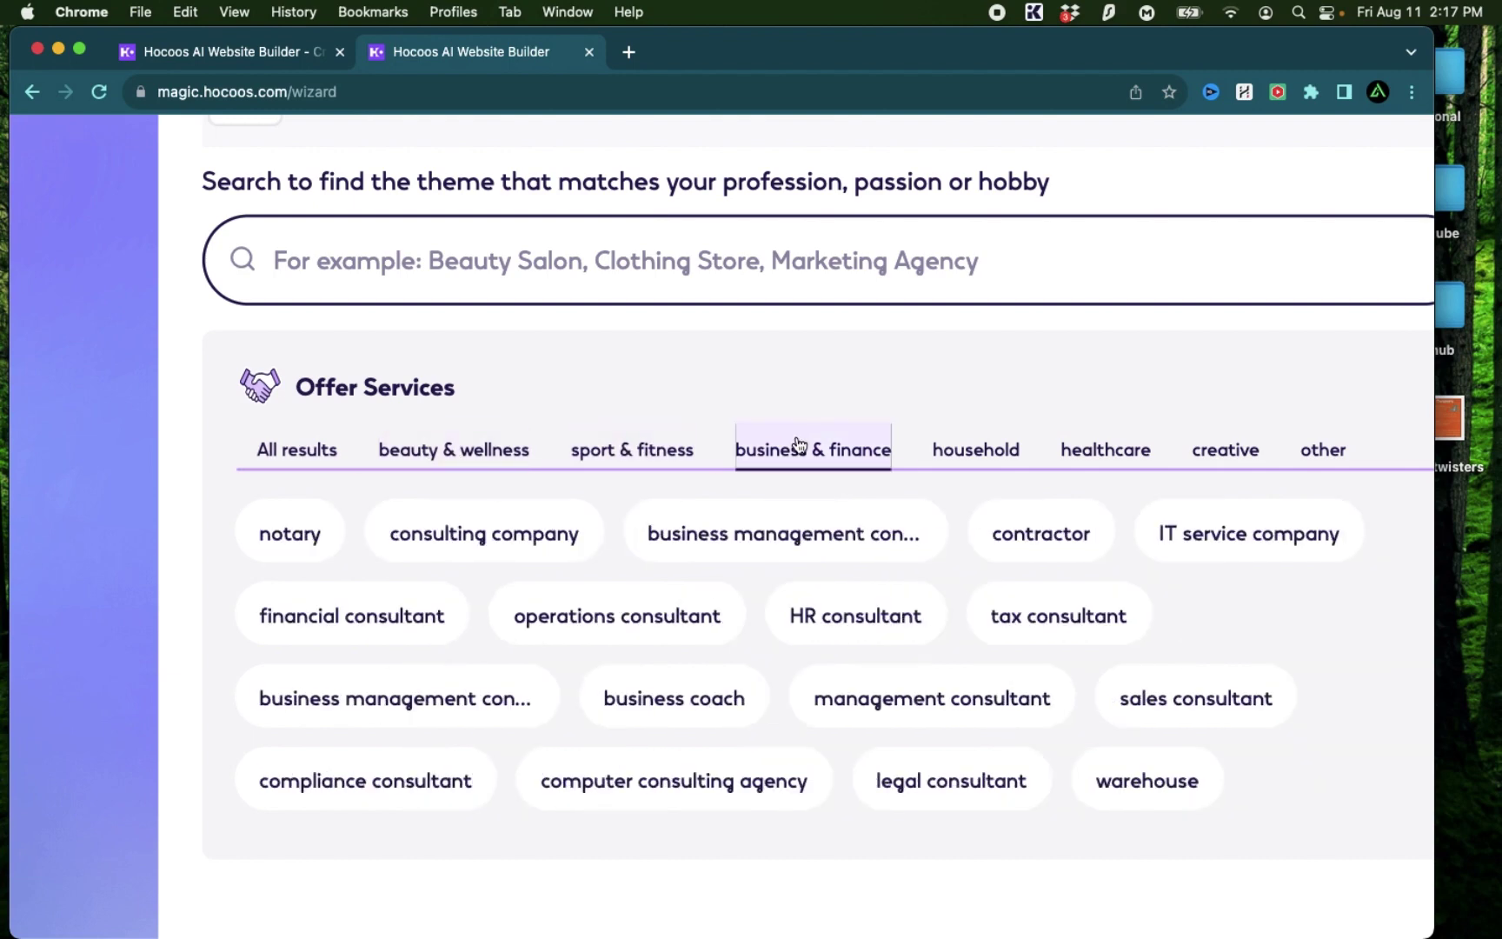
pyautogui.click(976, 452)
pyautogui.scroll(2, 976, 470)
pyautogui.click(1100, 532)
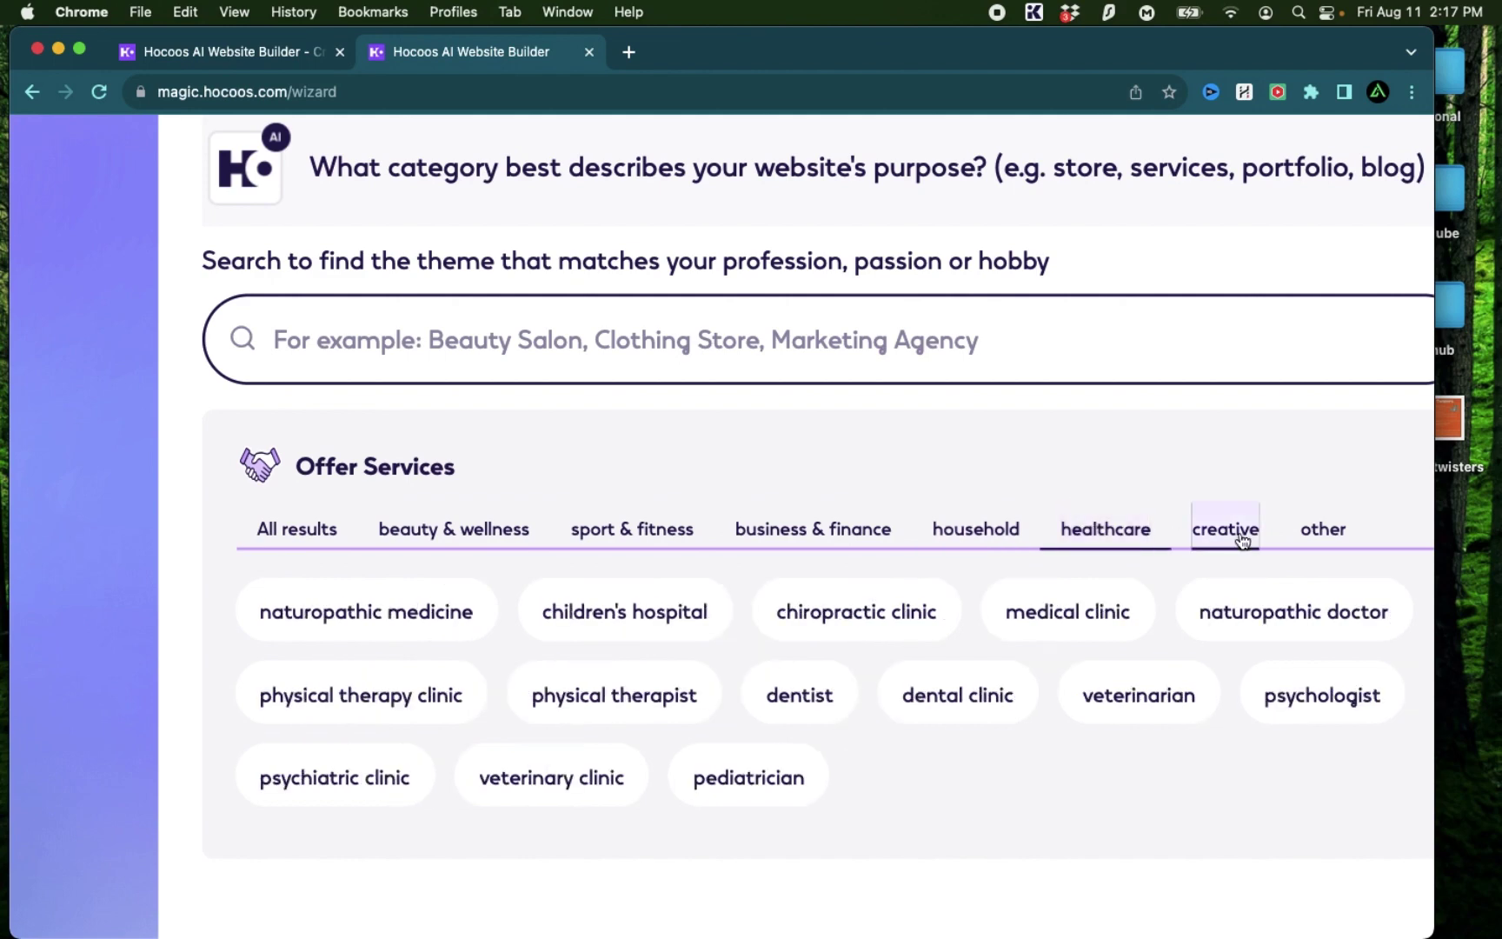
pyautogui.click(1243, 540)
pyautogui.scroll(-2, 1243, 540)
pyautogui.click(1323, 463)
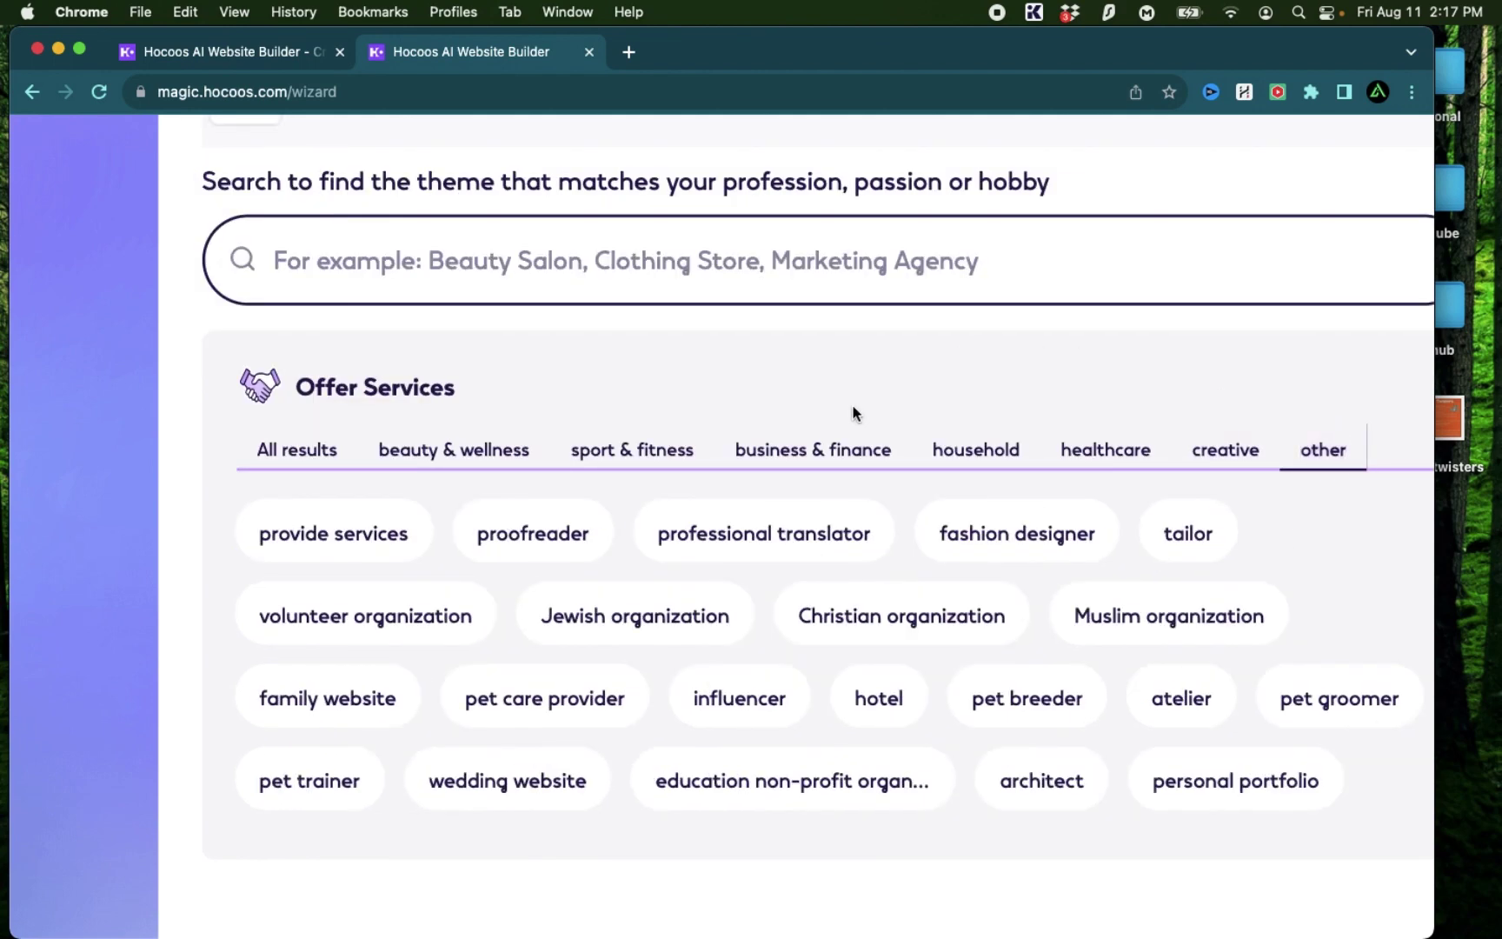
pyautogui.click(821, 453)
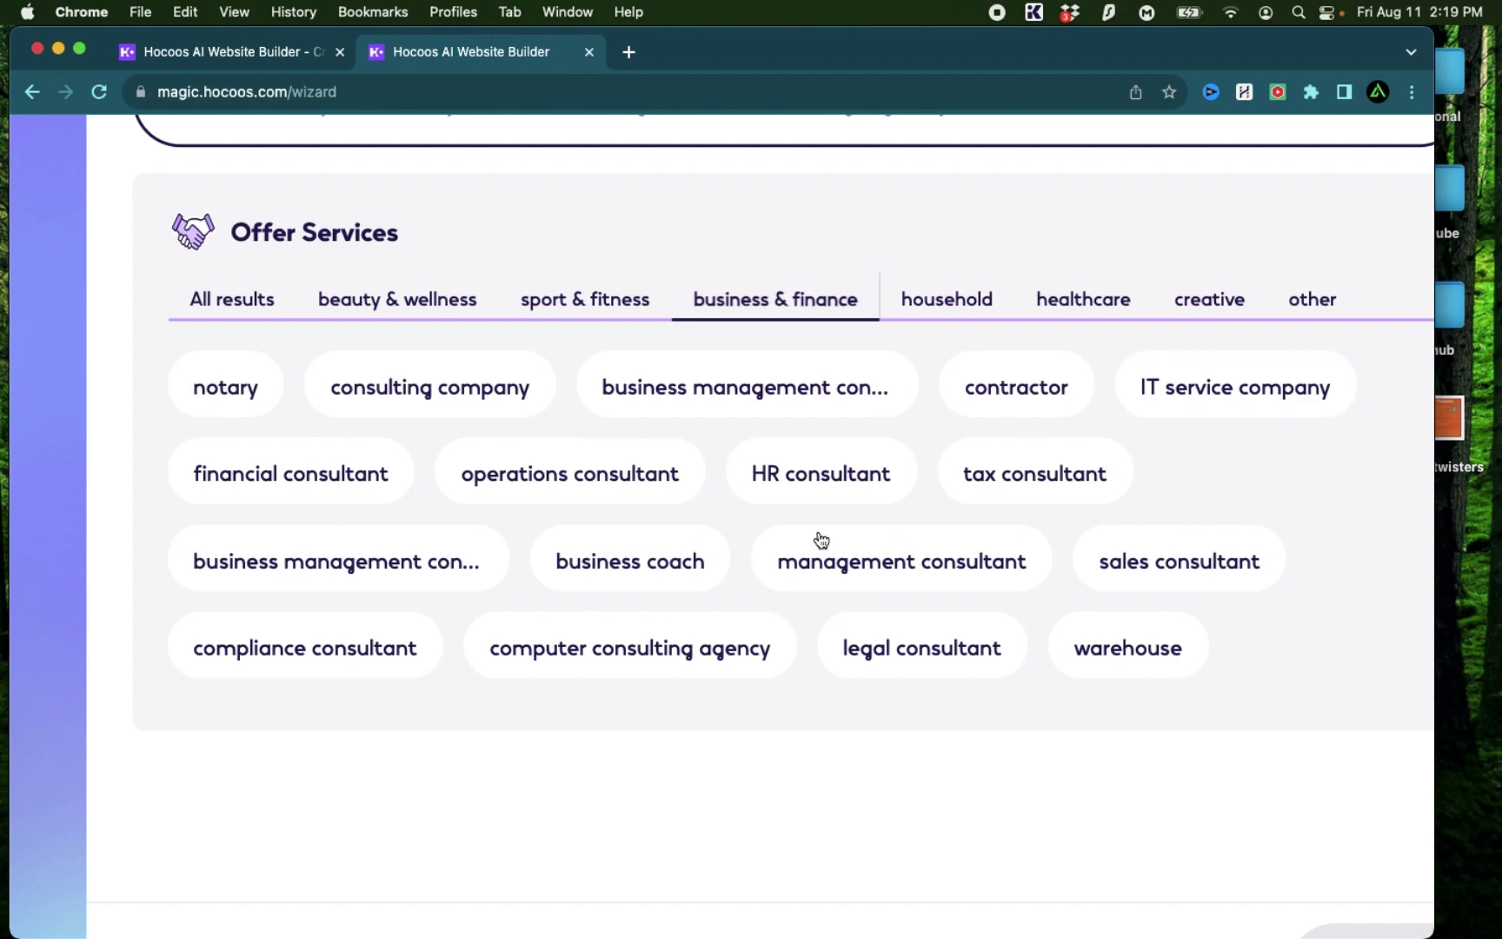
# Select IT consulting agency as the business type and continue
pyautogui.scroll(-3, 813, 541)
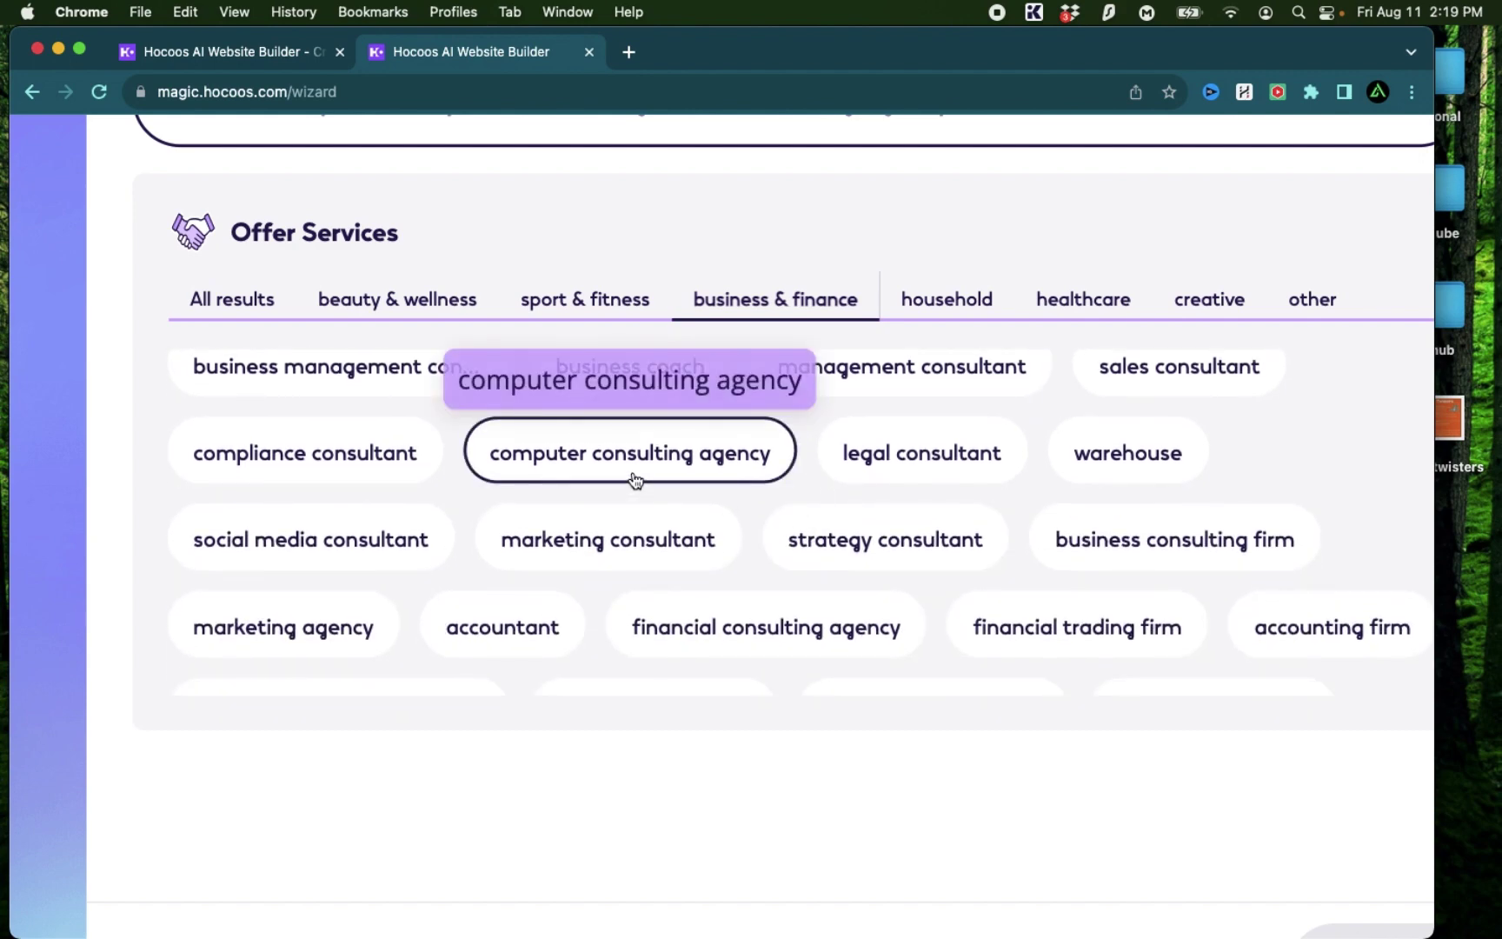
pyautogui.scroll(-5, 635, 480)
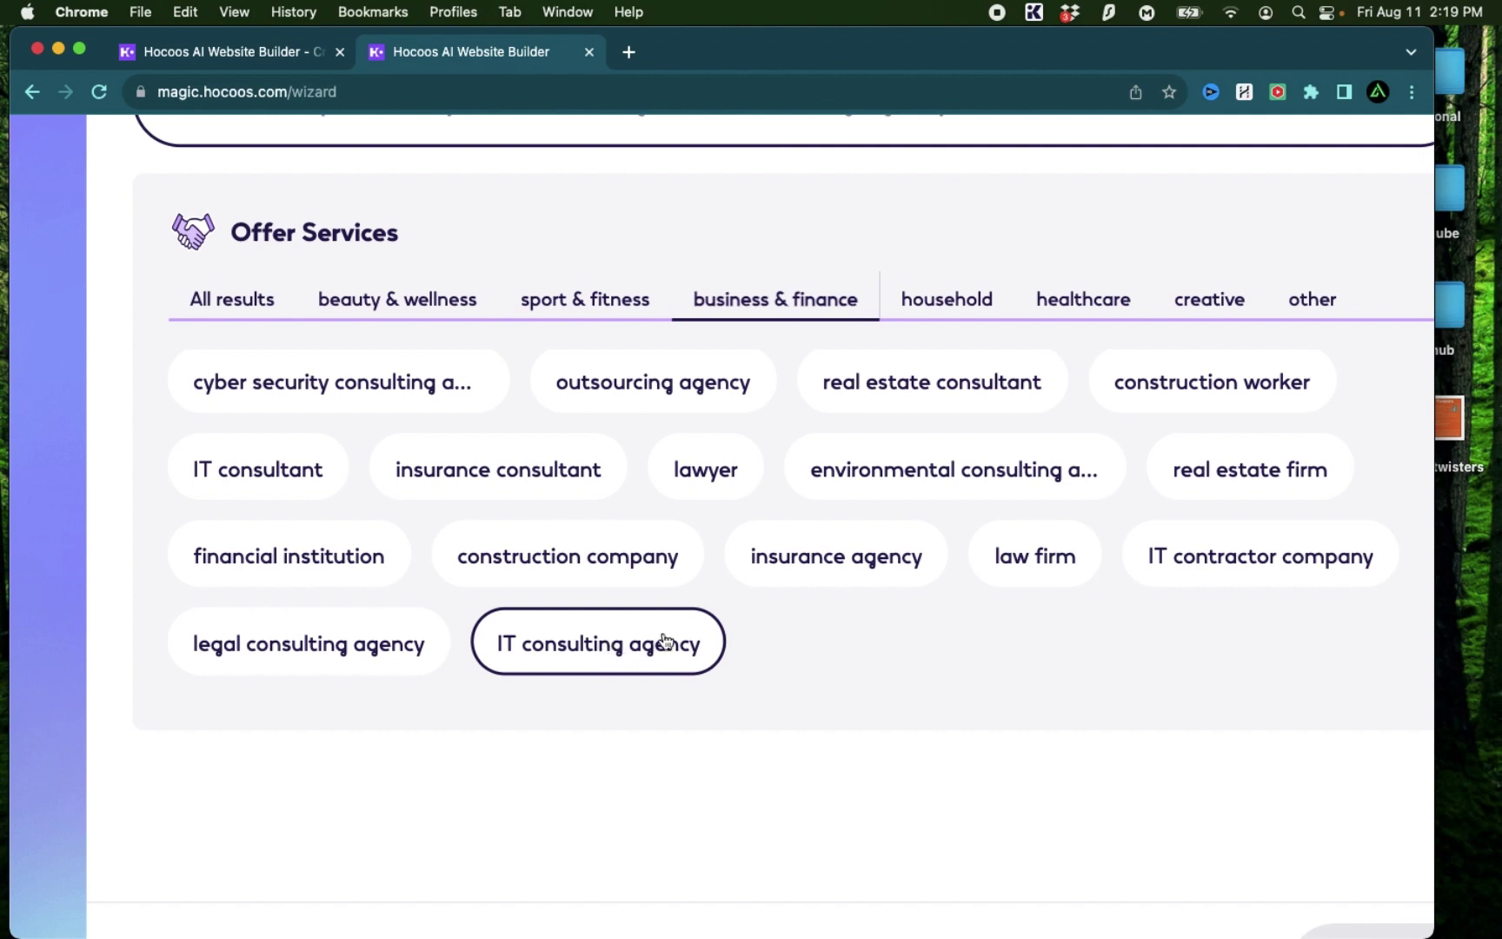
pyautogui.click(619, 661)
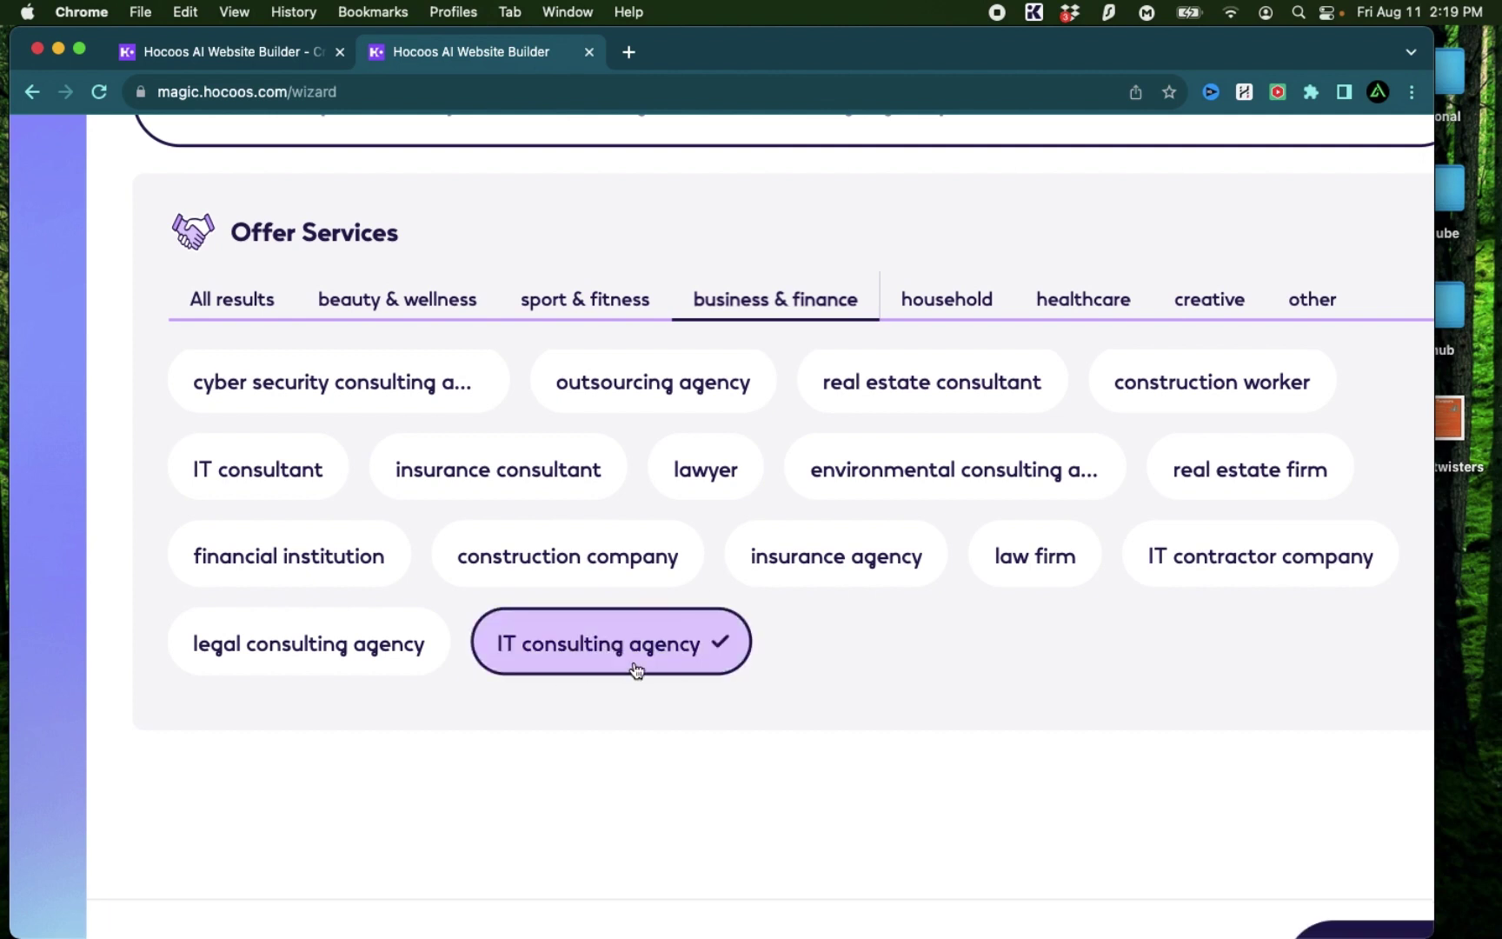
pyautogui.scroll(3, 982, 491)
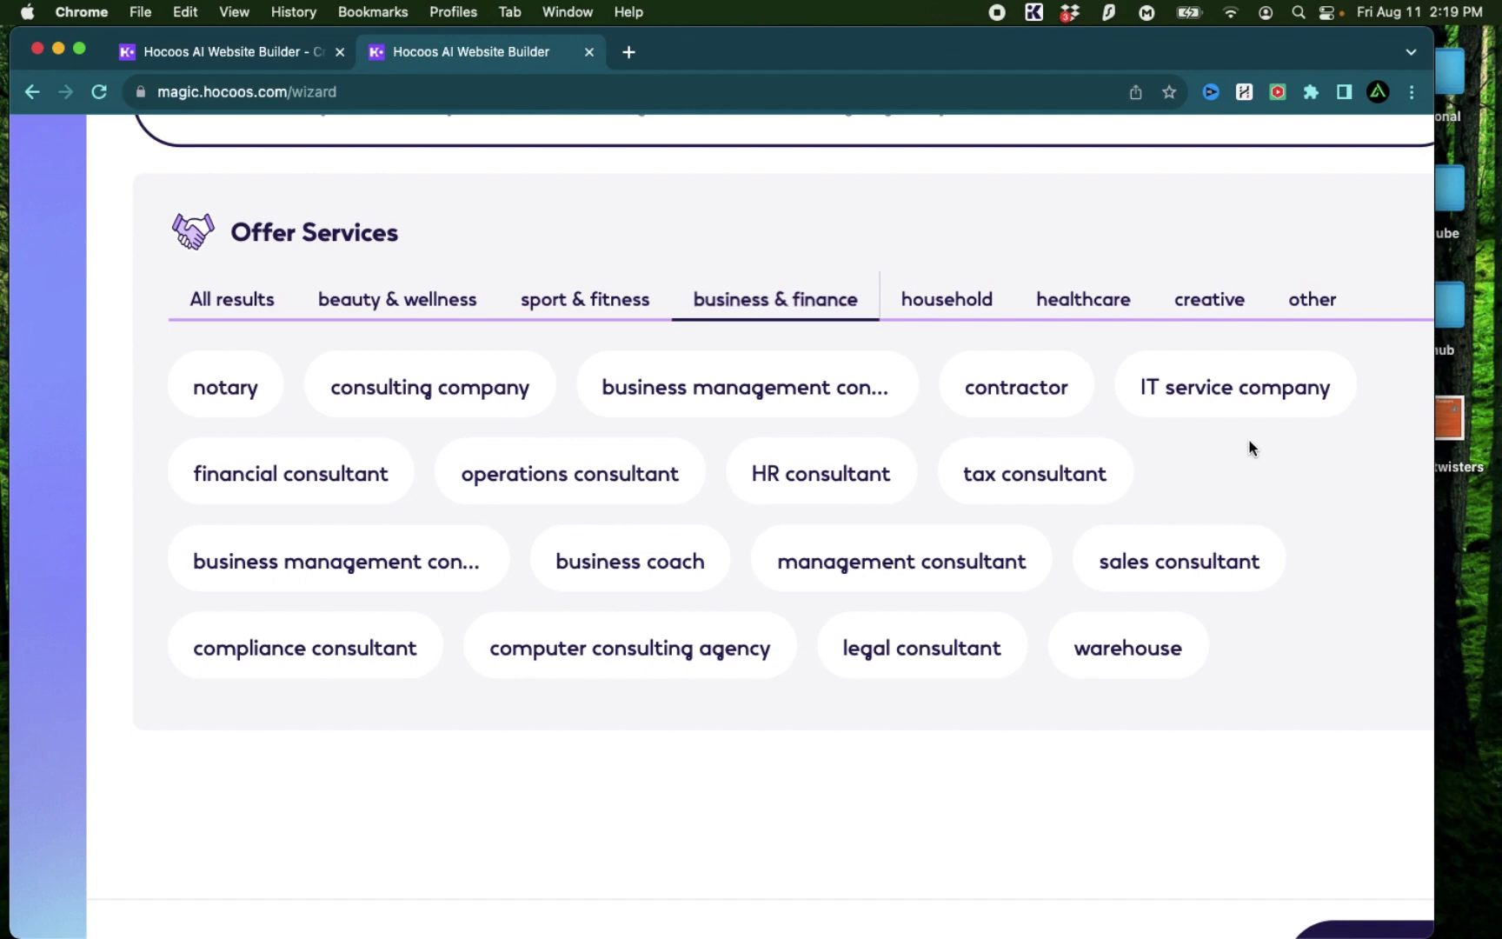
pyautogui.scroll(-3, 986, 512)
pyautogui.press('super+0')
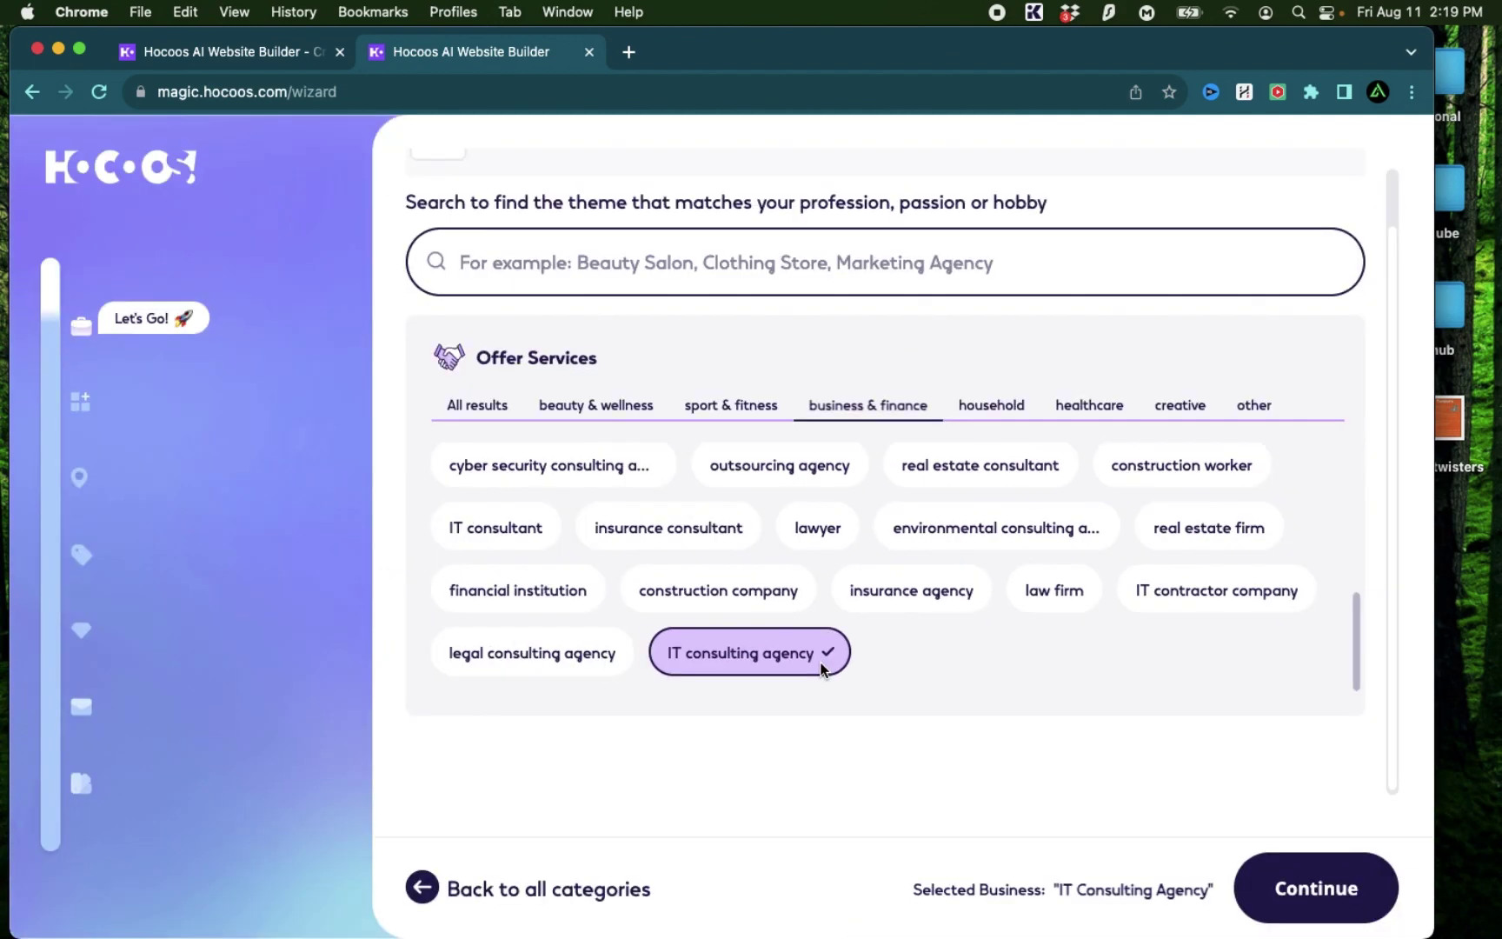
pyautogui.click(1343, 888)
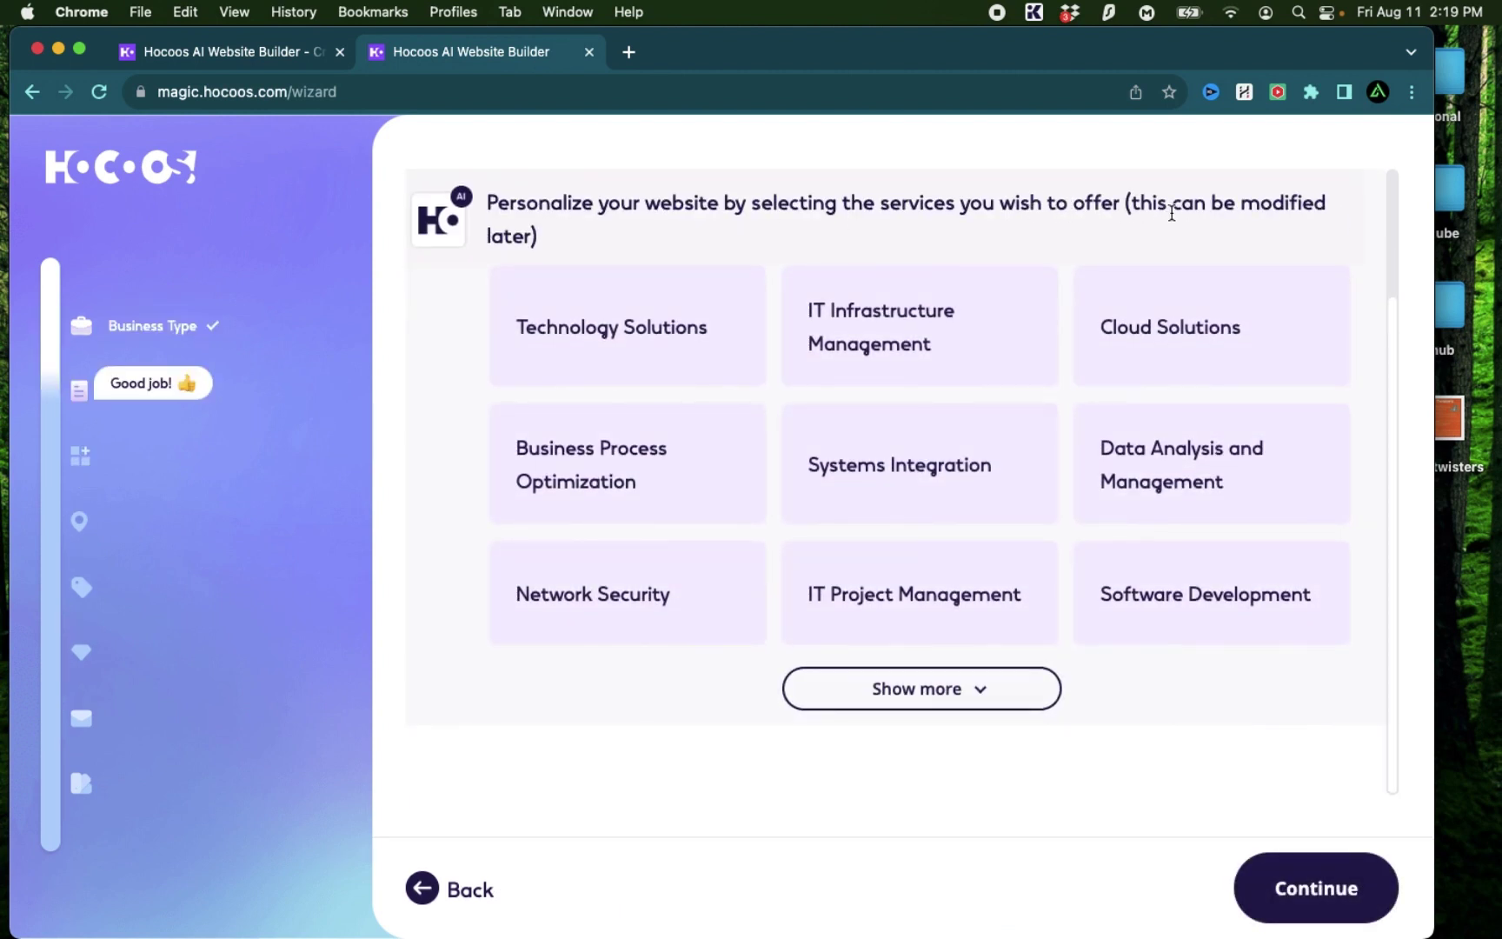
# Show more suggested services, pick Technology Solutions, and continue
pyautogui.click(969, 692)
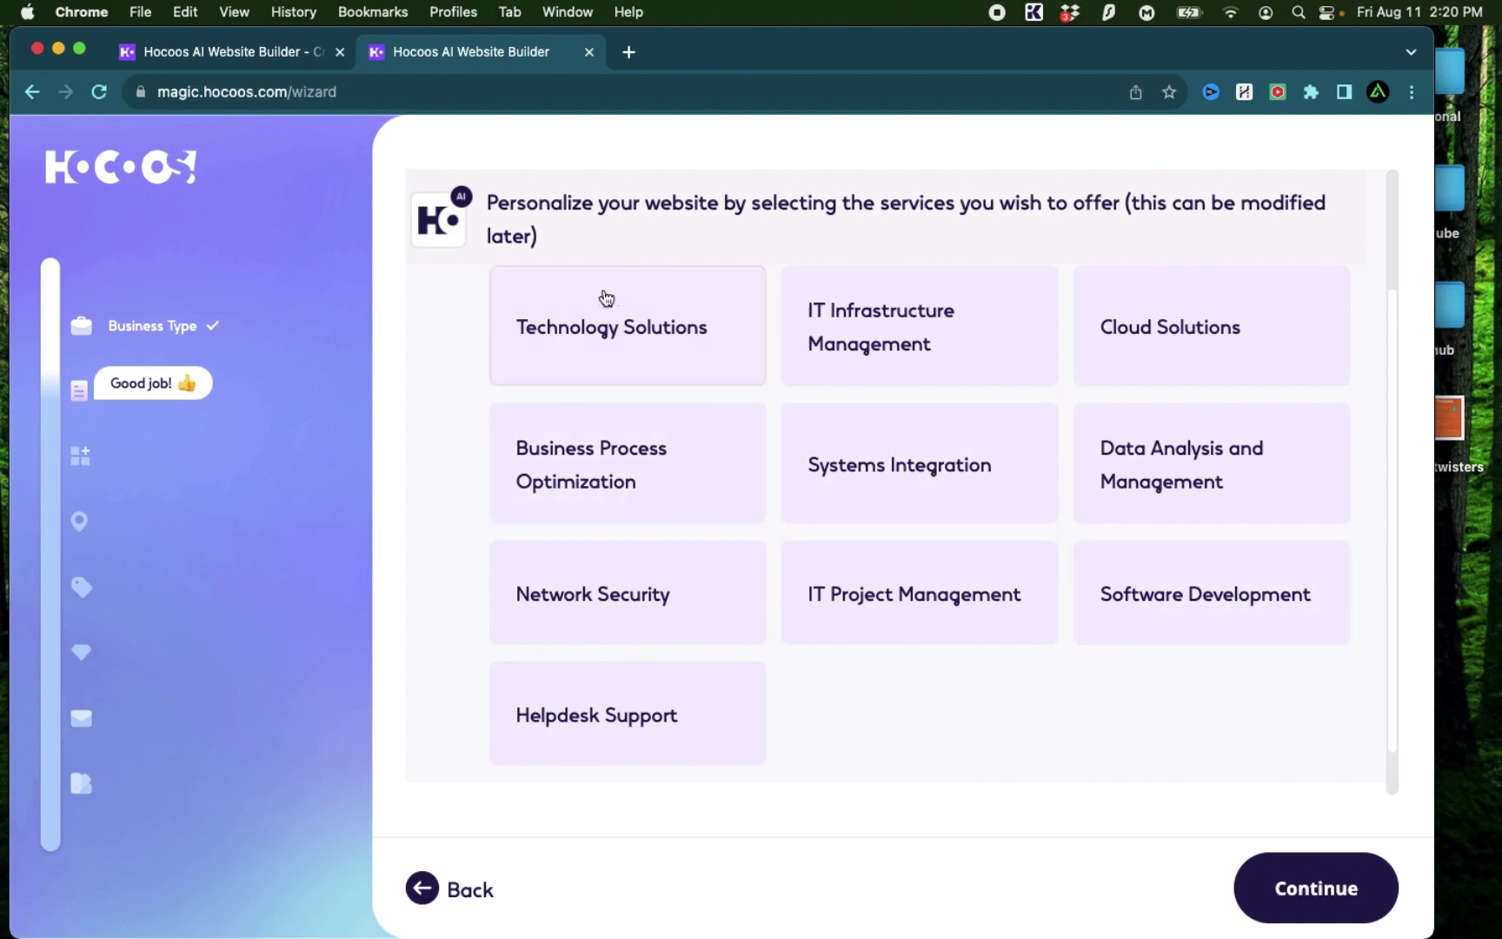
pyautogui.click(607, 341)
pyautogui.click(1308, 893)
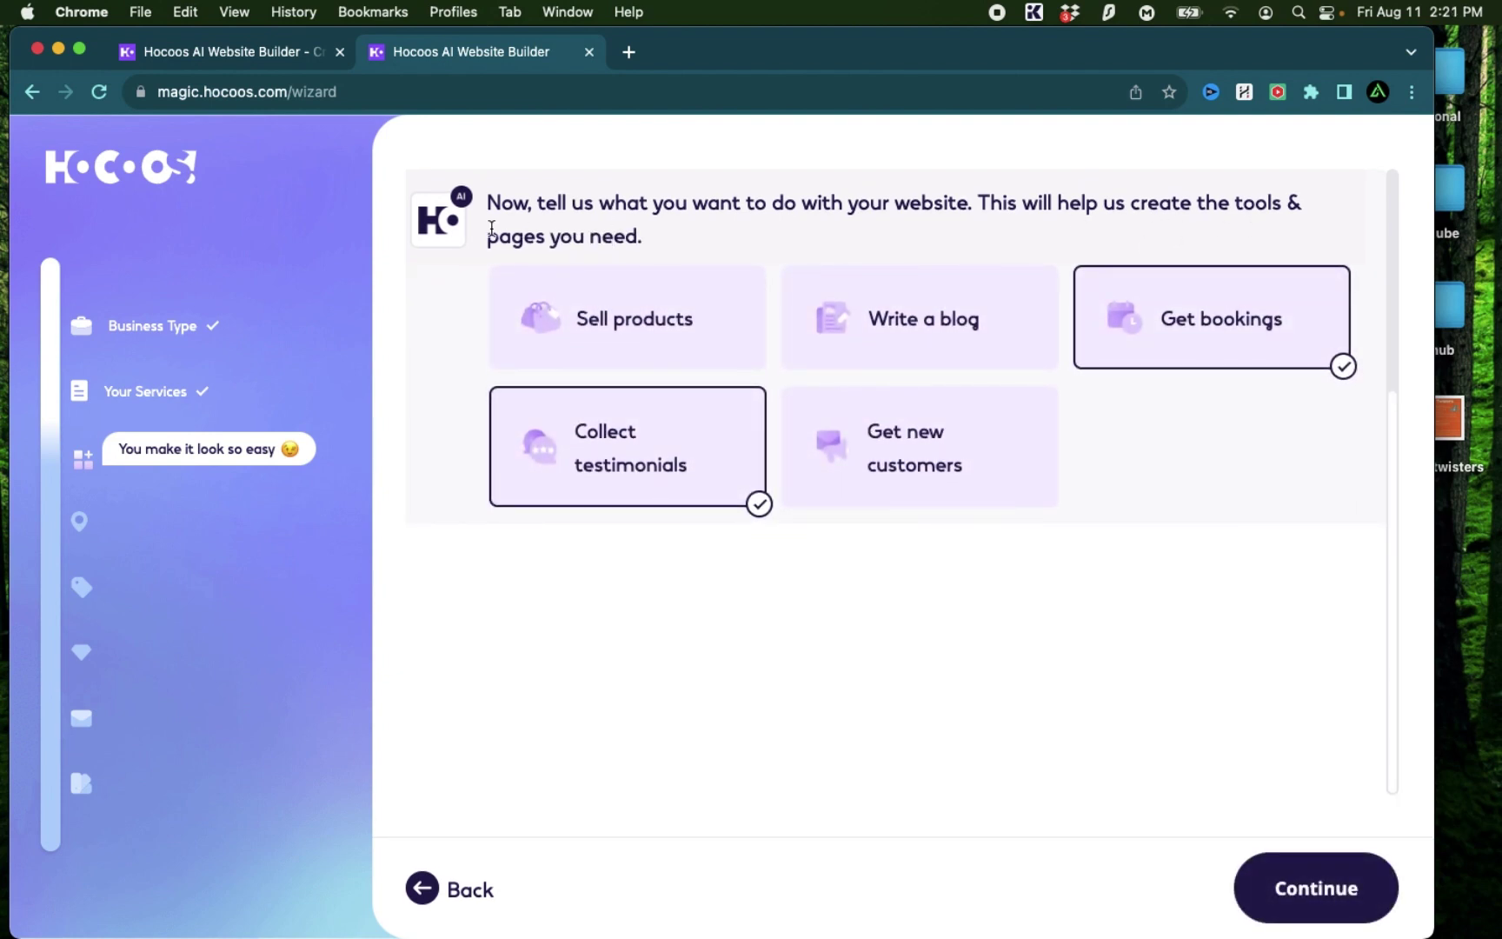
# Add Get new customers, Write a blog and Sell products so all five goals are checked
pyautogui.scroll(1, 1149, 657)
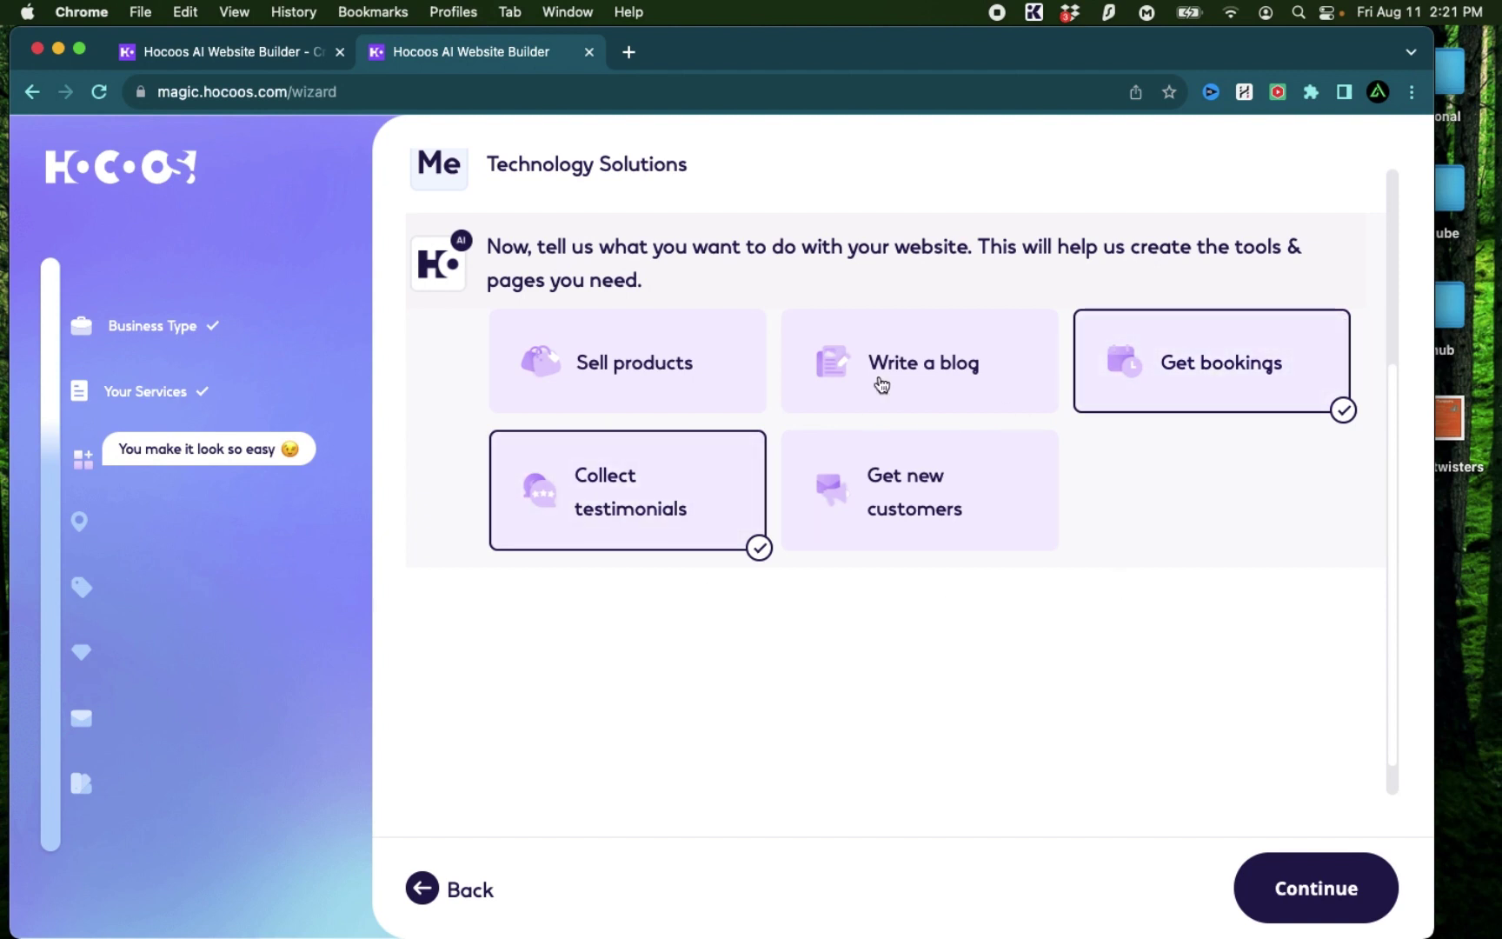
pyautogui.scroll(3, 1230, 311)
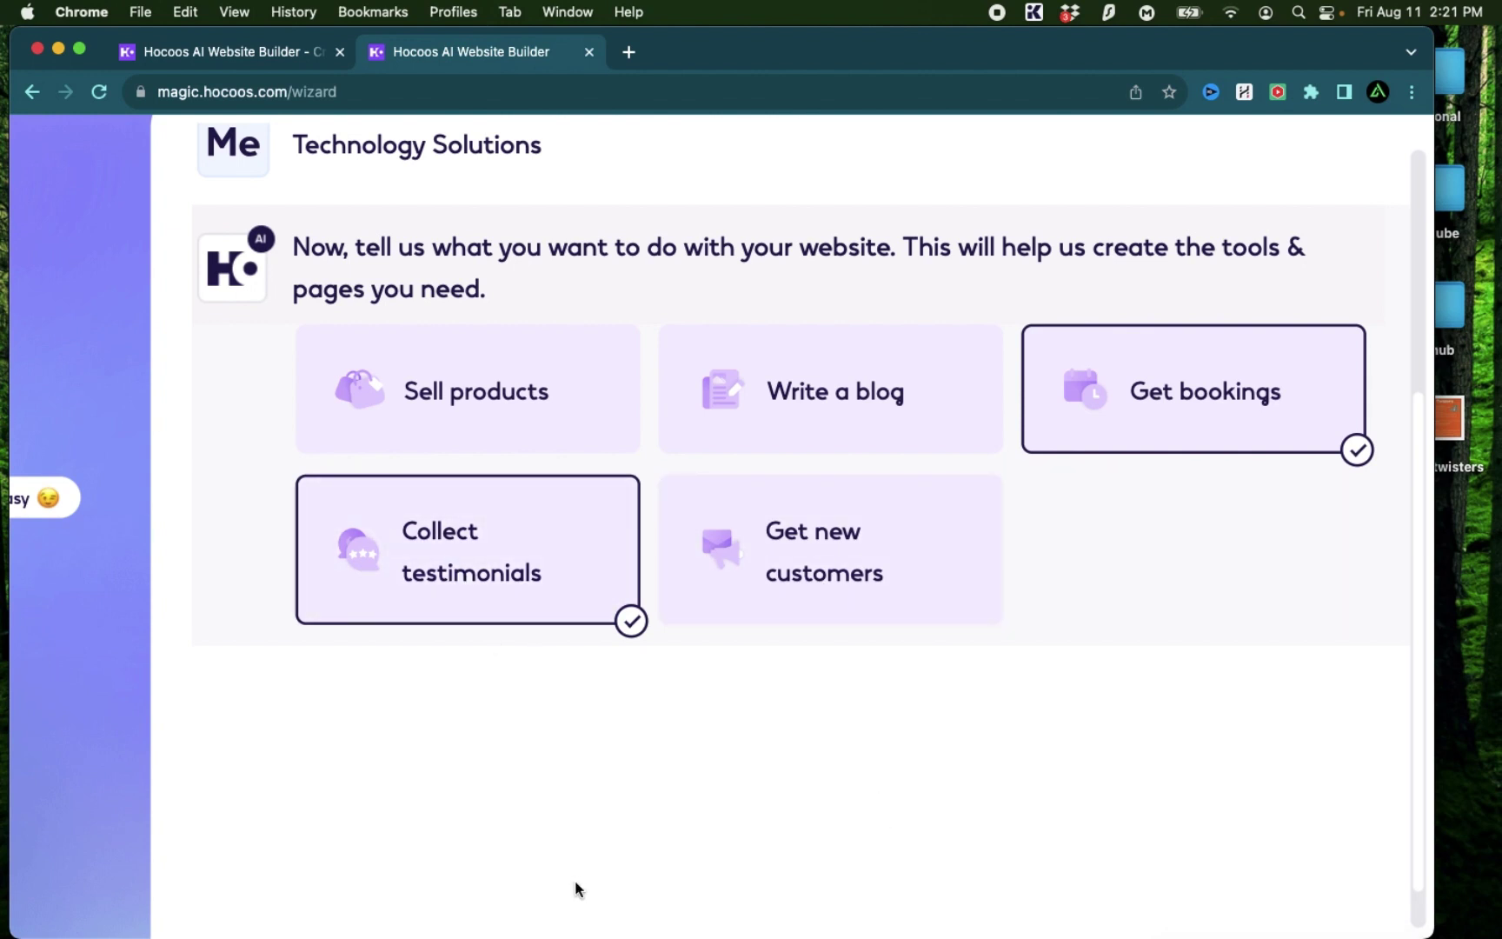
pyautogui.click(737, 491)
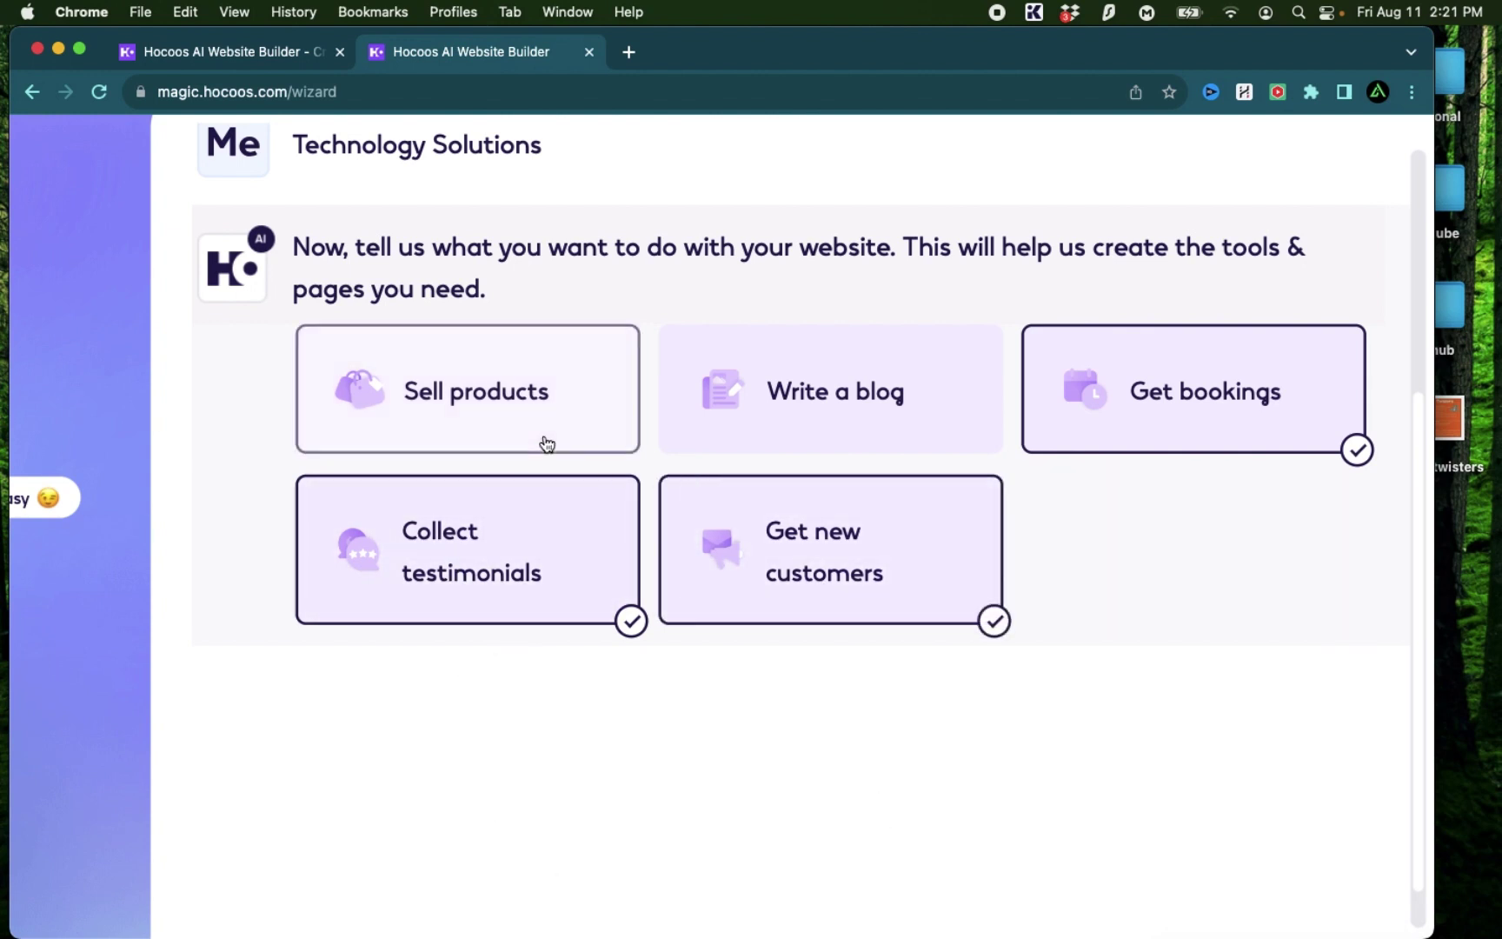
pyautogui.click(847, 443)
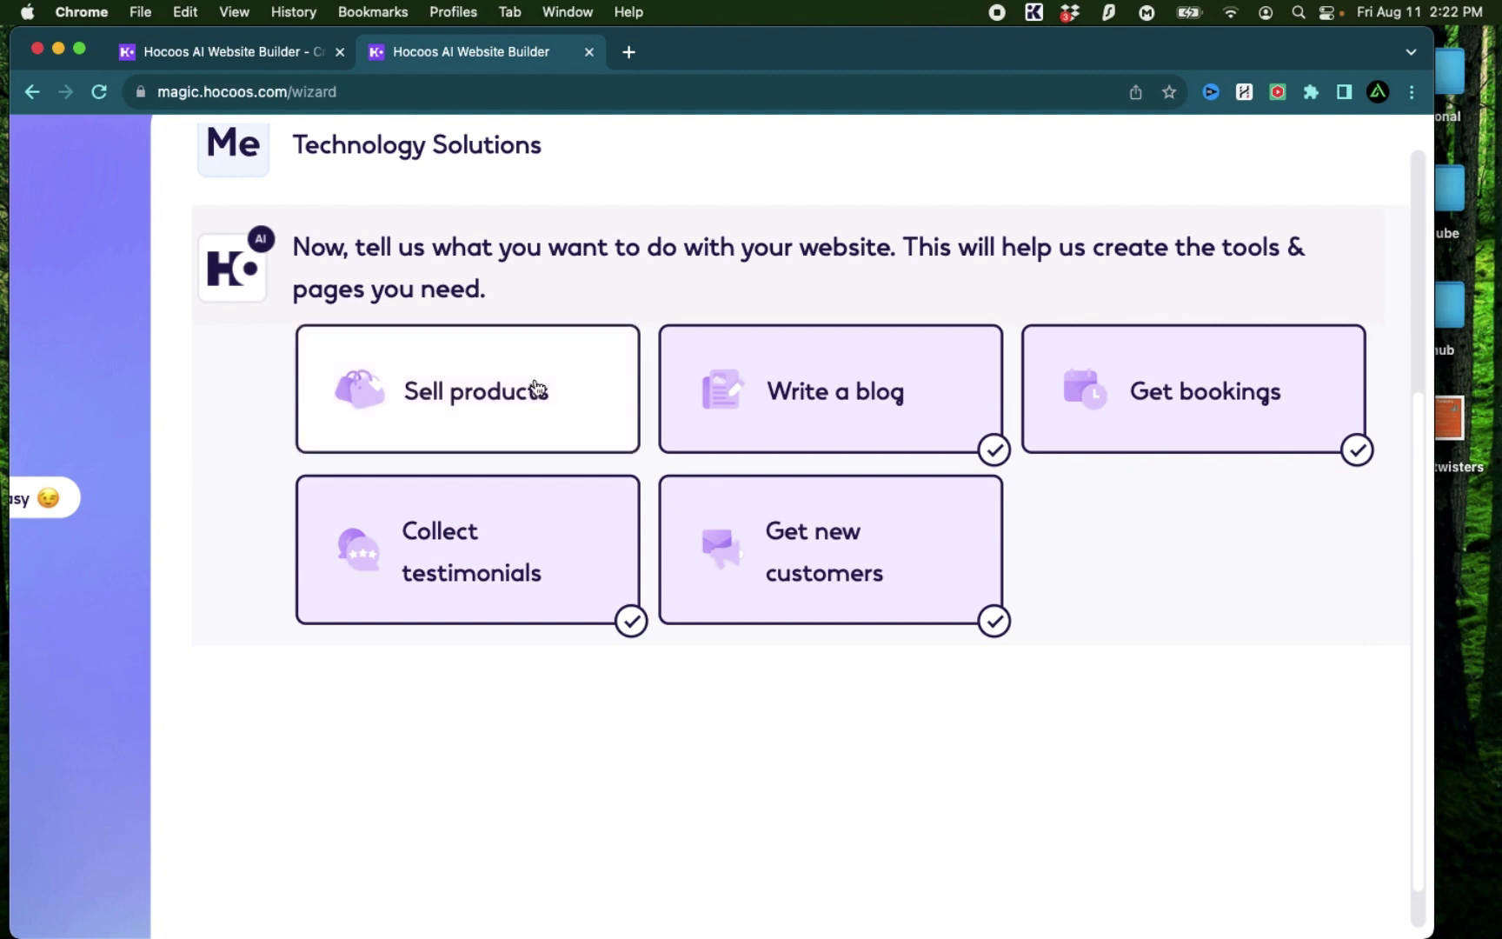
pyautogui.click(495, 410)
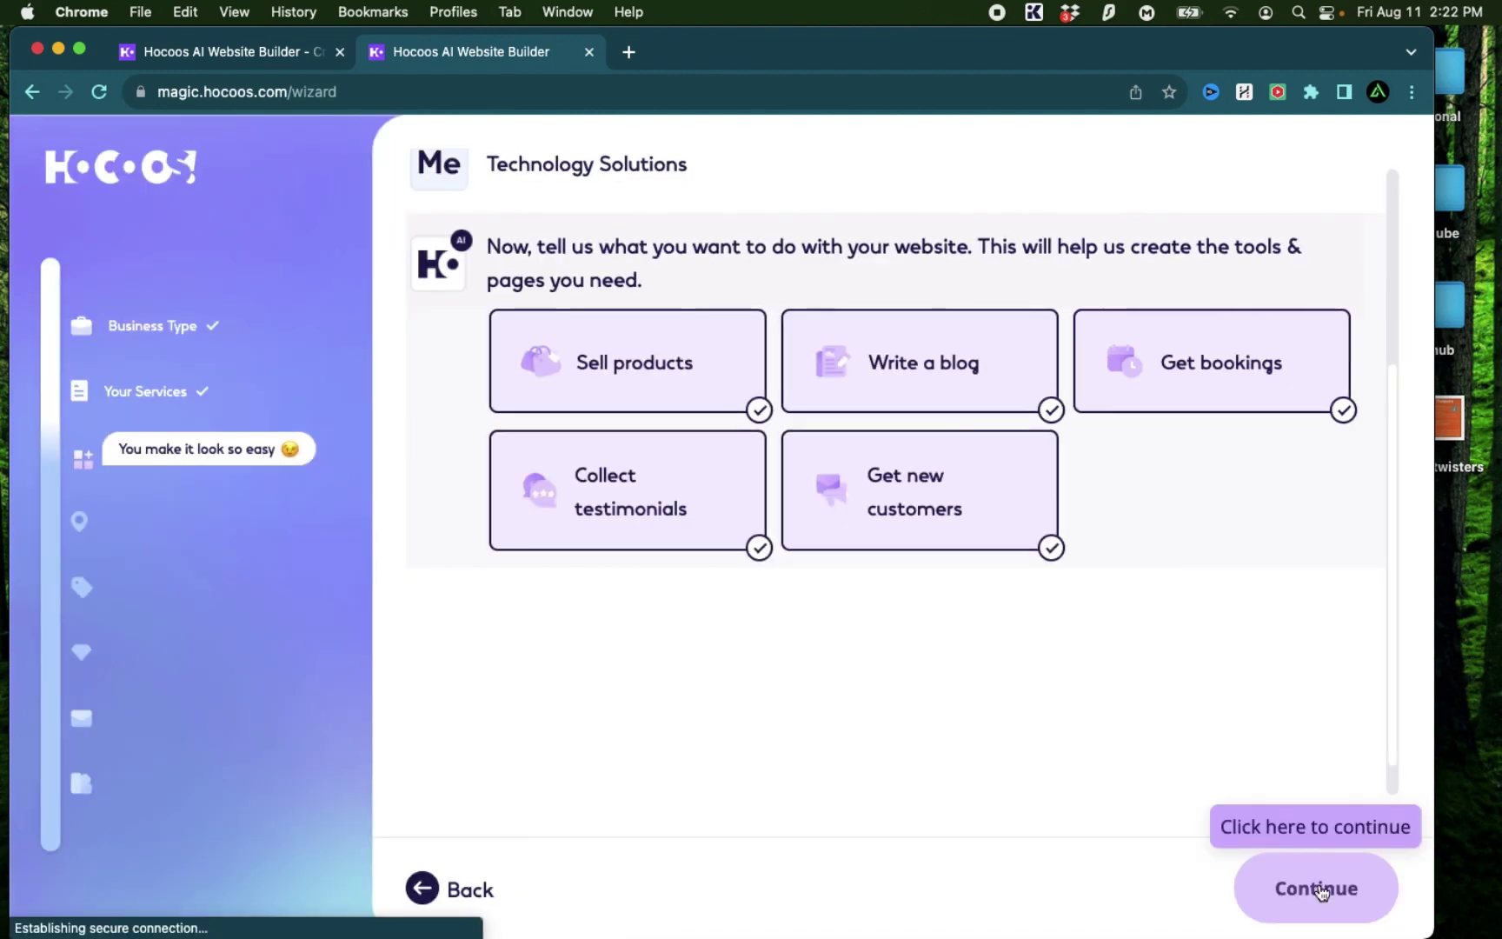
pyautogui.click(1317, 888)
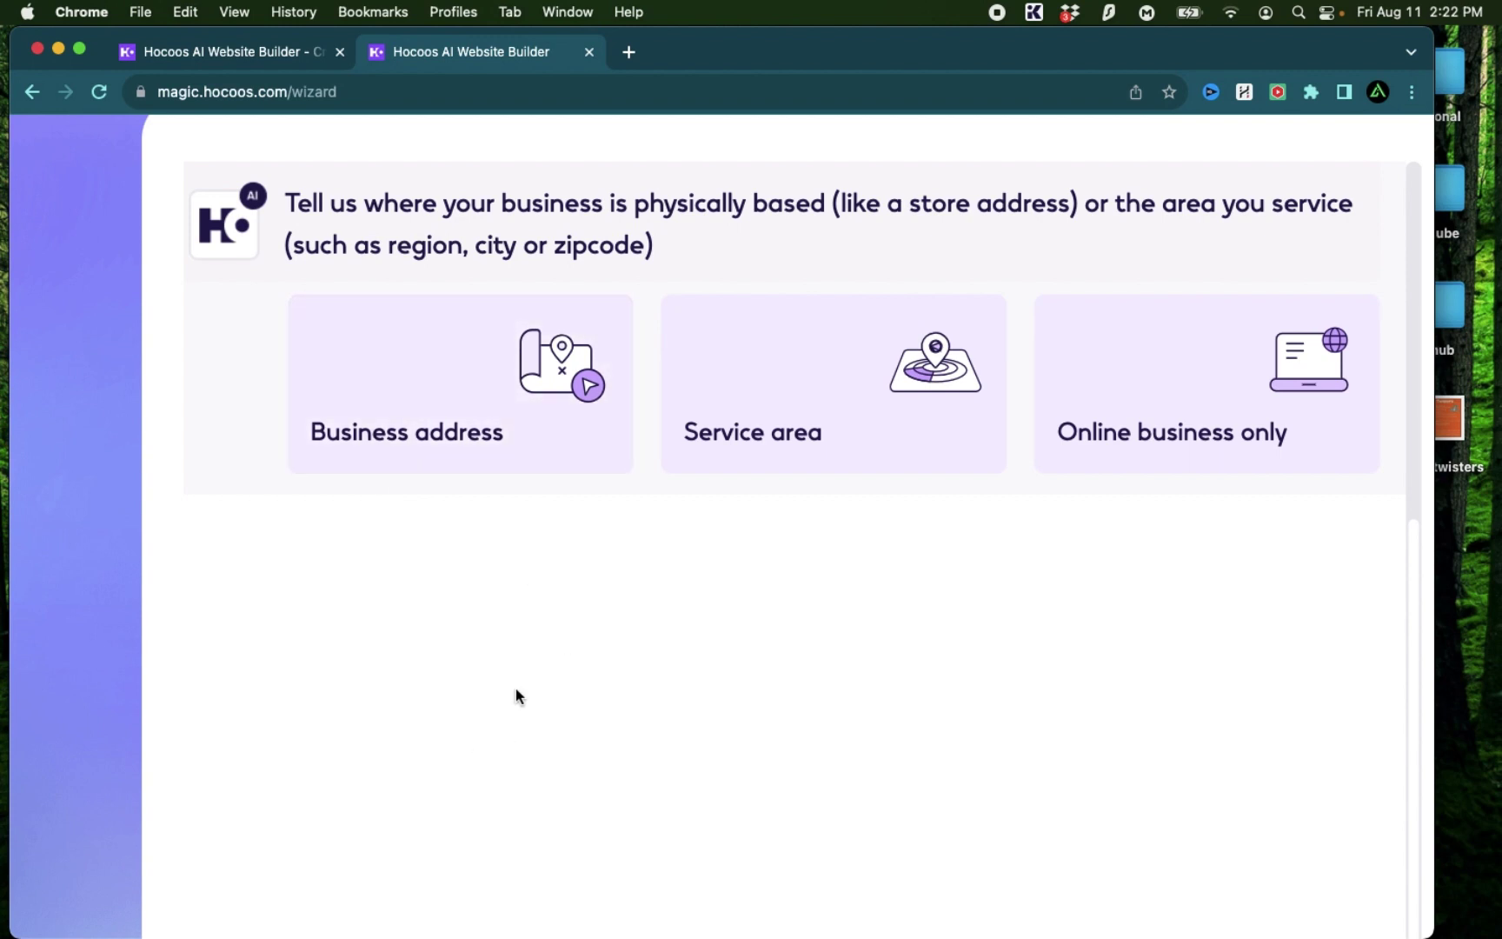
# Choose Online business only and enter 'Testing AI' as the business name
pyautogui.click(1204, 382)
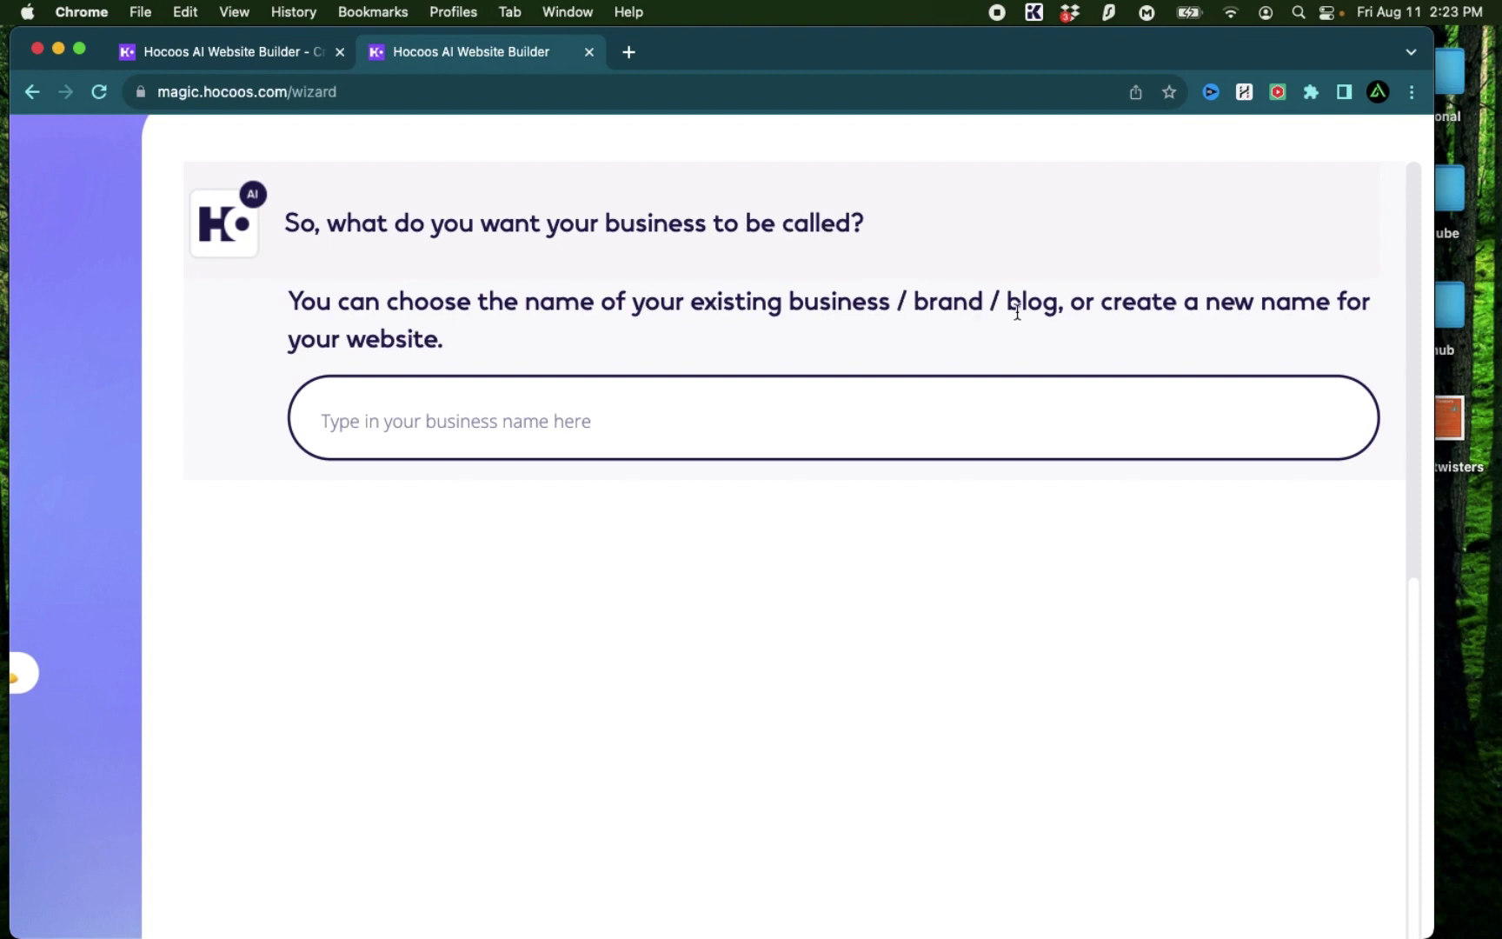
pyautogui.click(415, 436)
pyautogui.write('Testing AI')
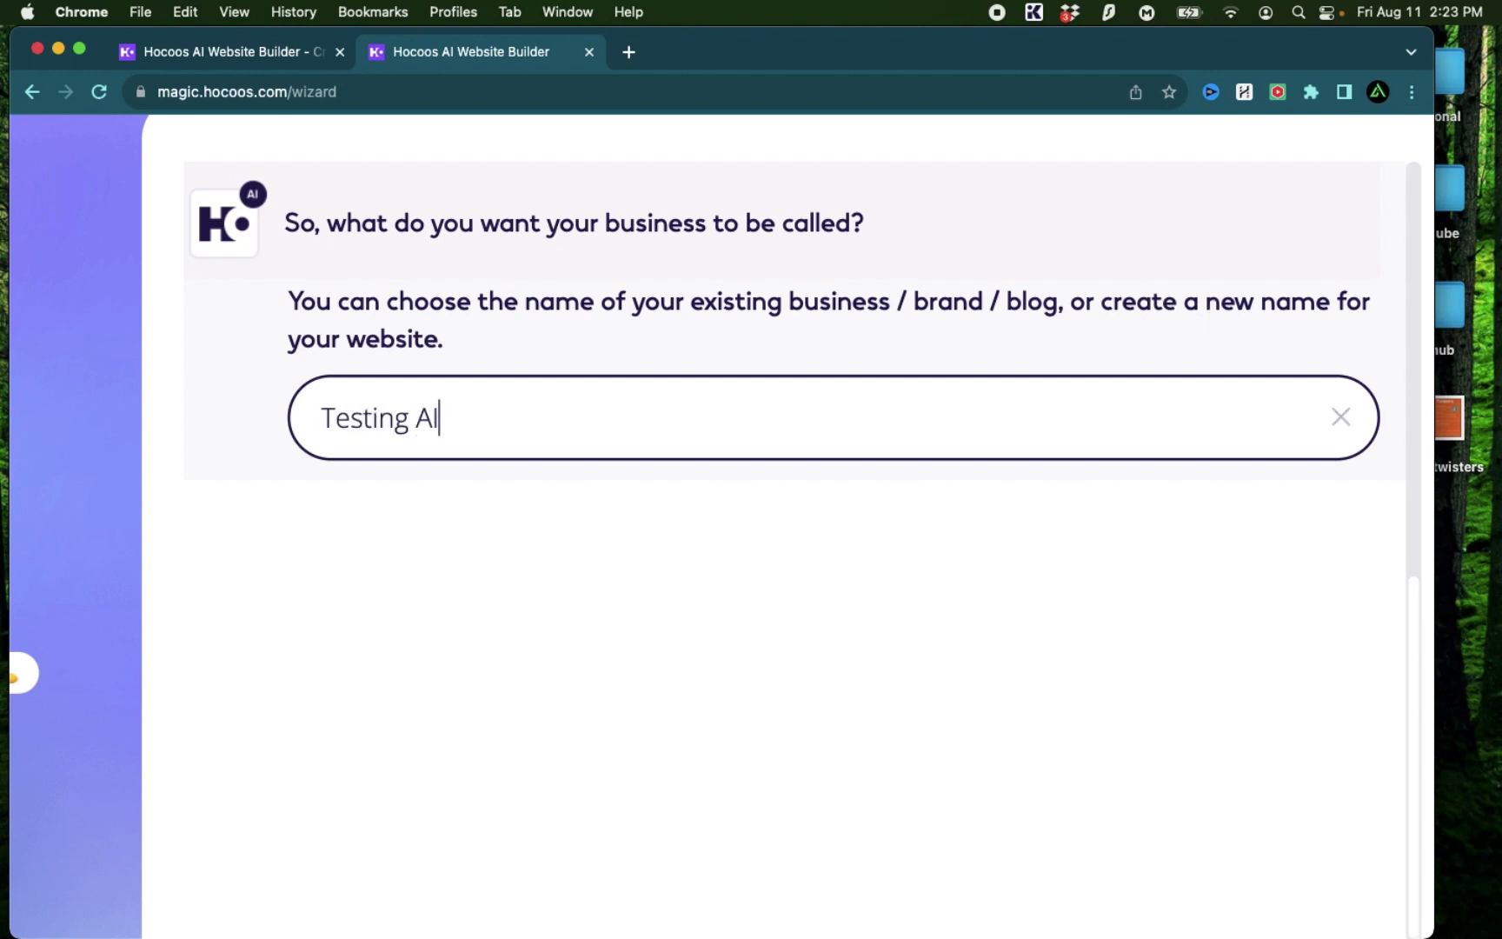
pyautogui.press('Return')
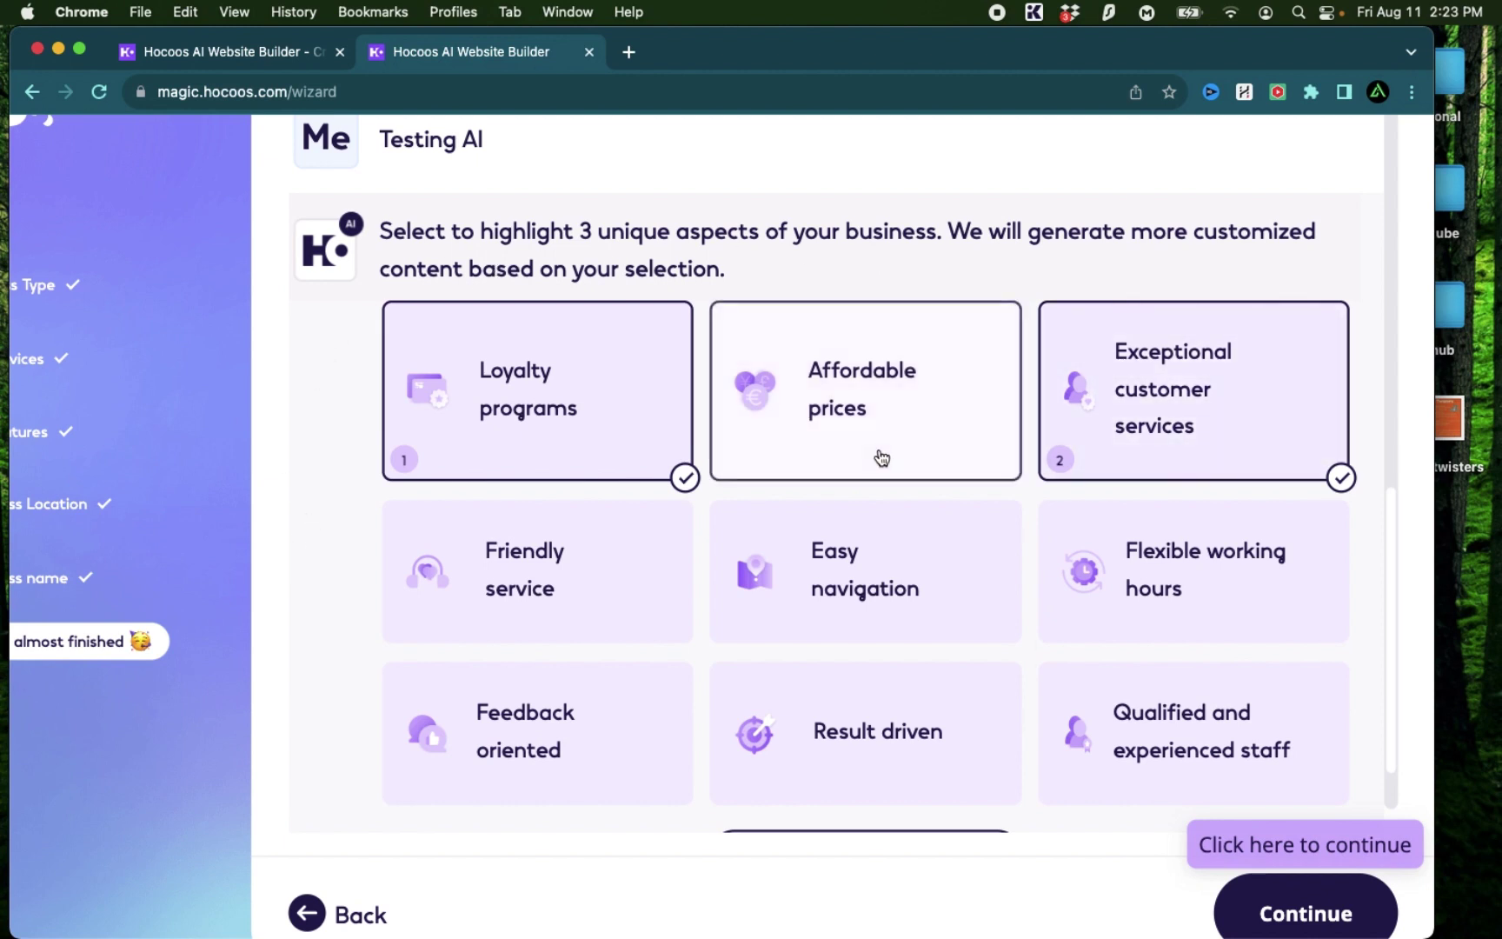
# Review the unique-aspect options and add Free consultation
pyautogui.scroll(-1, 878, 459)
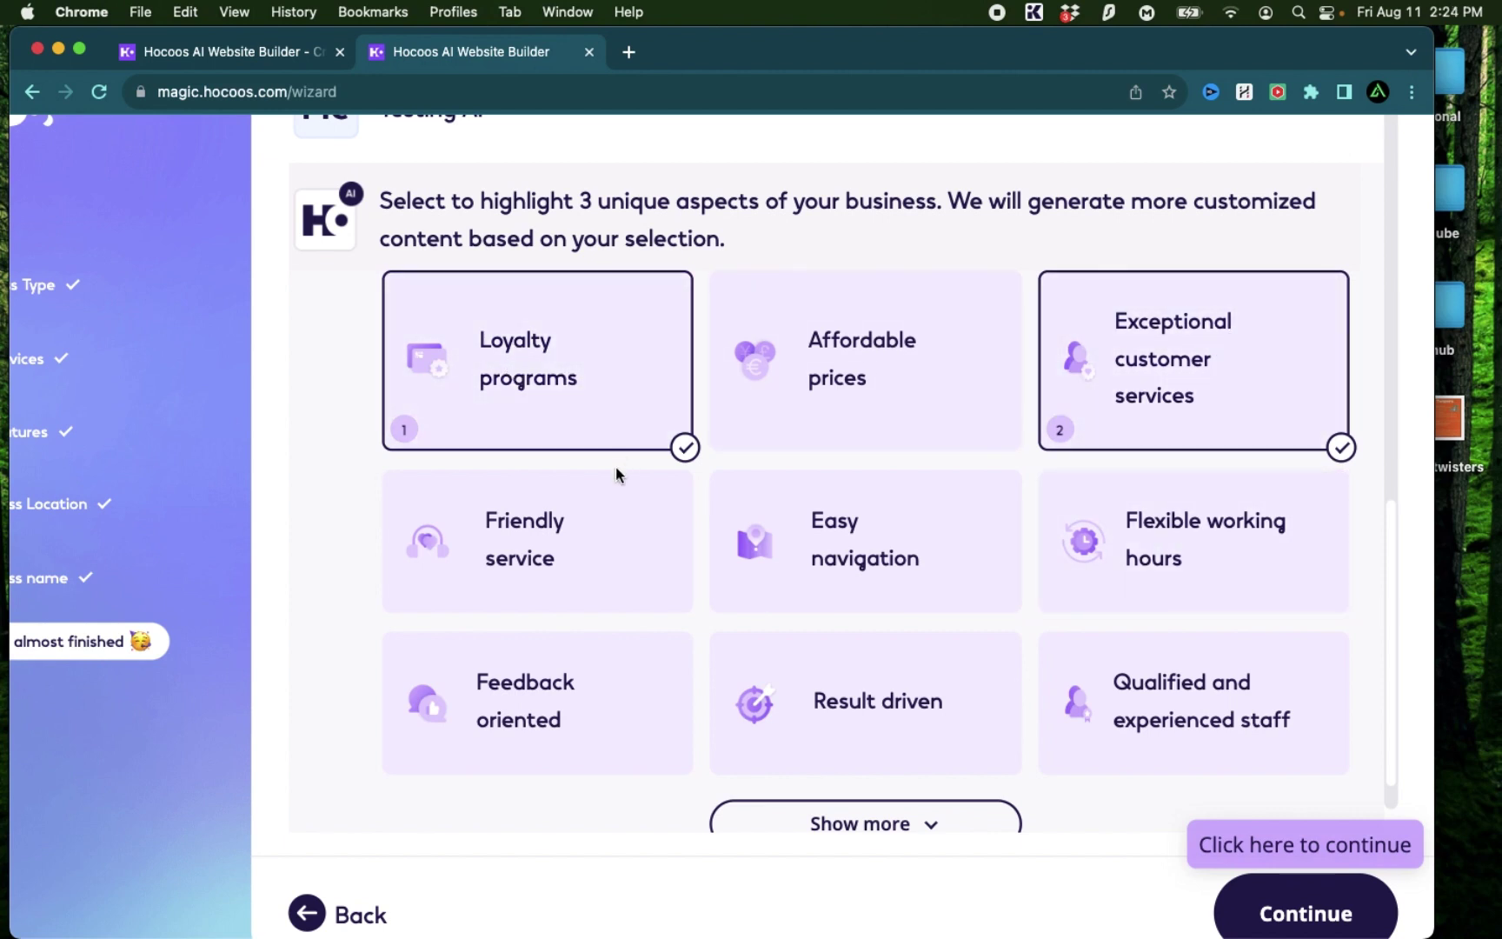
pyautogui.scroll(-4, 613, 479)
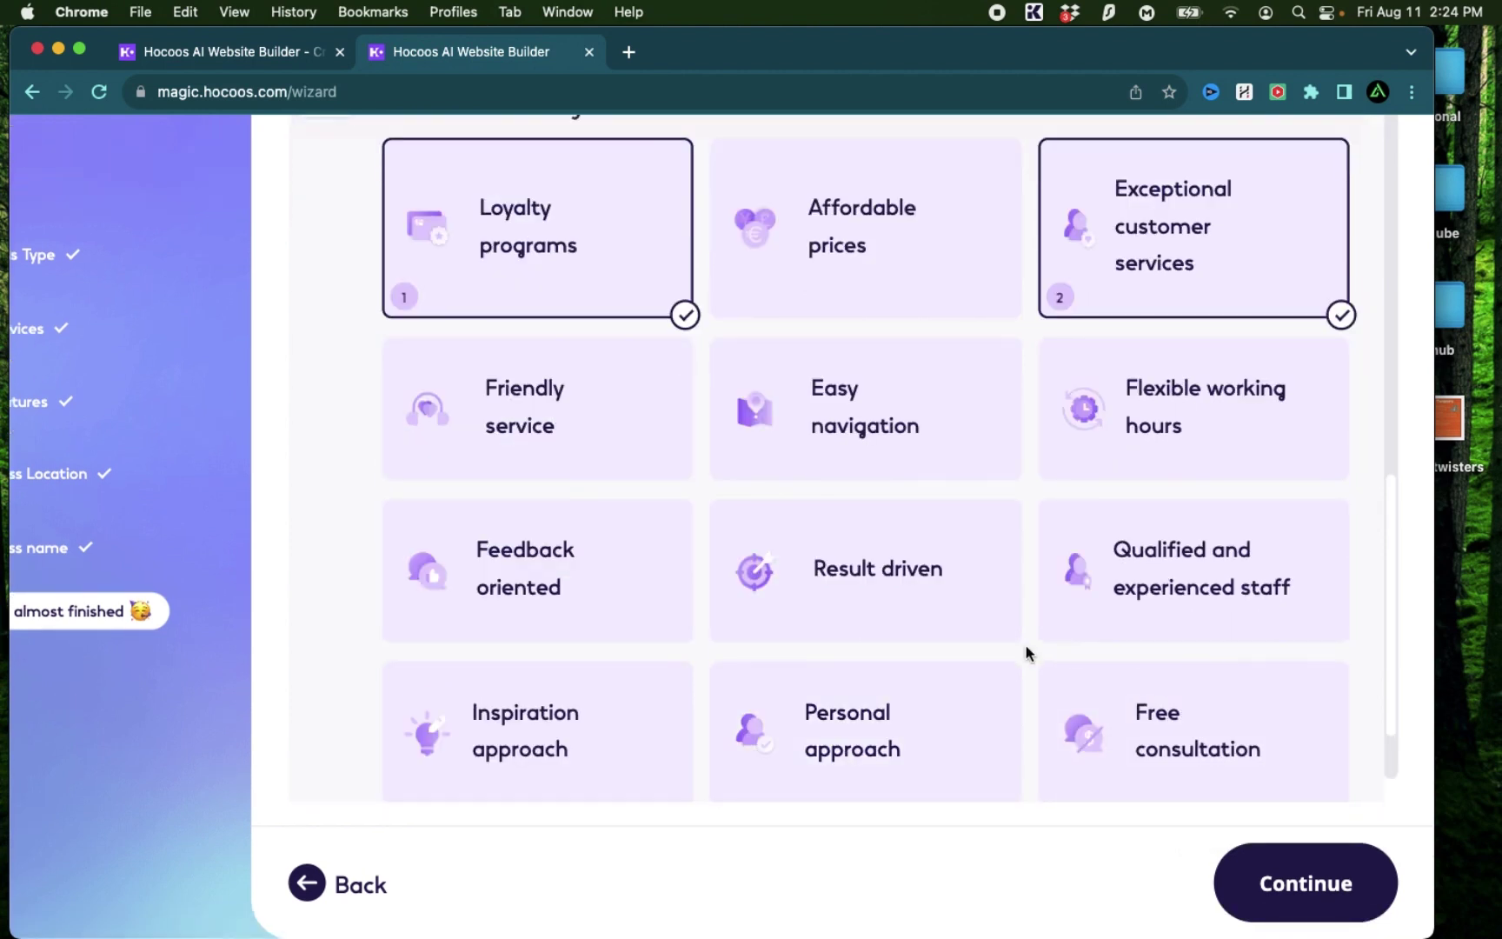
pyautogui.scroll(1, 1025, 653)
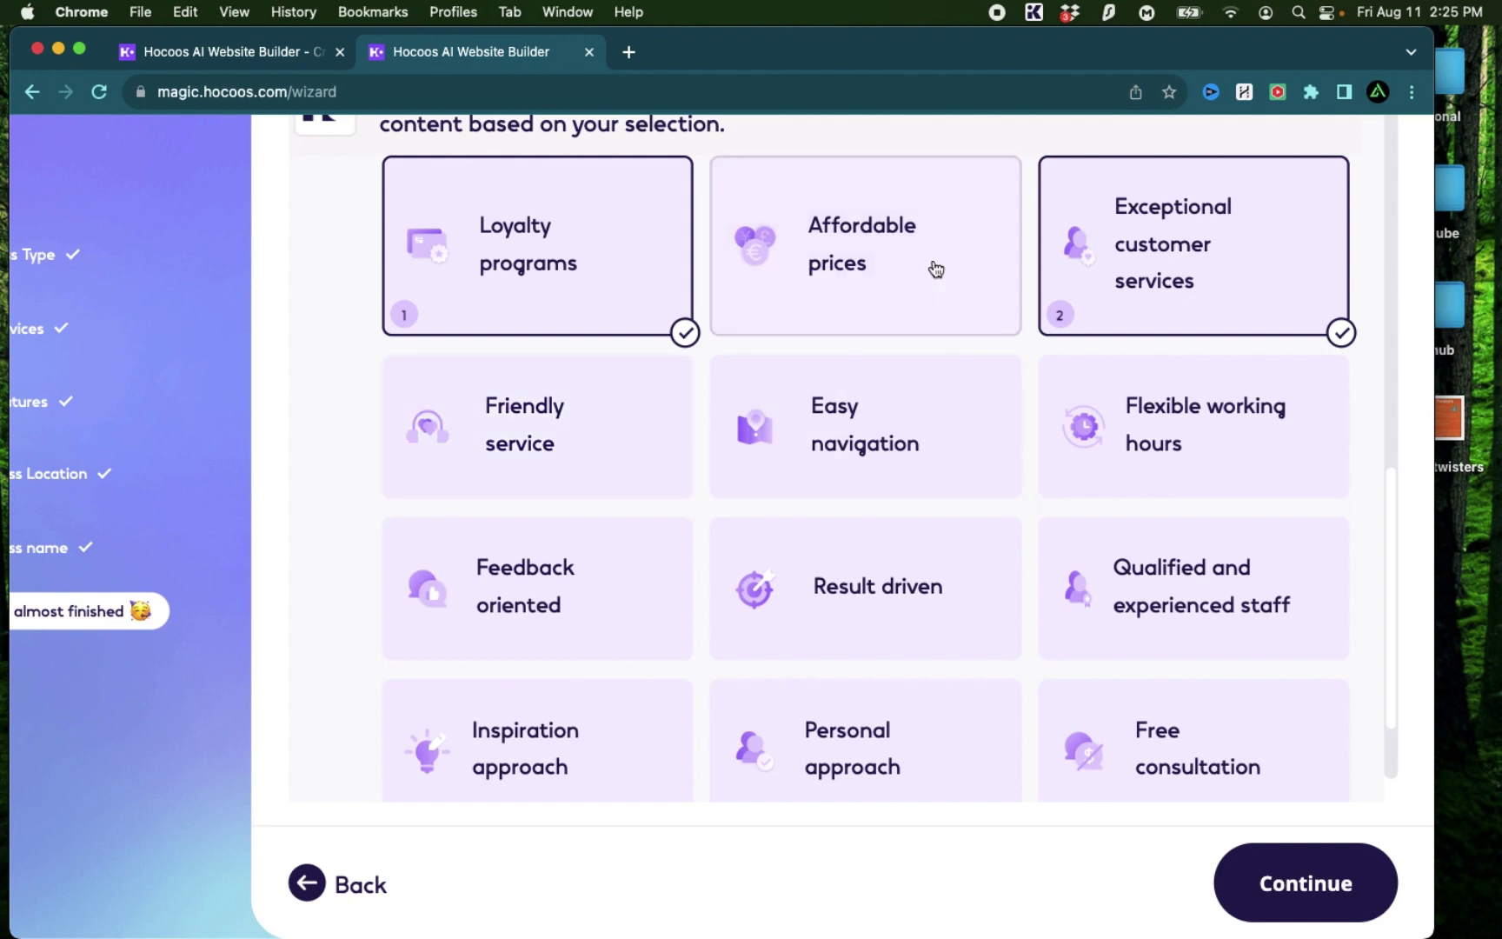
pyautogui.scroll(1, 917, 280)
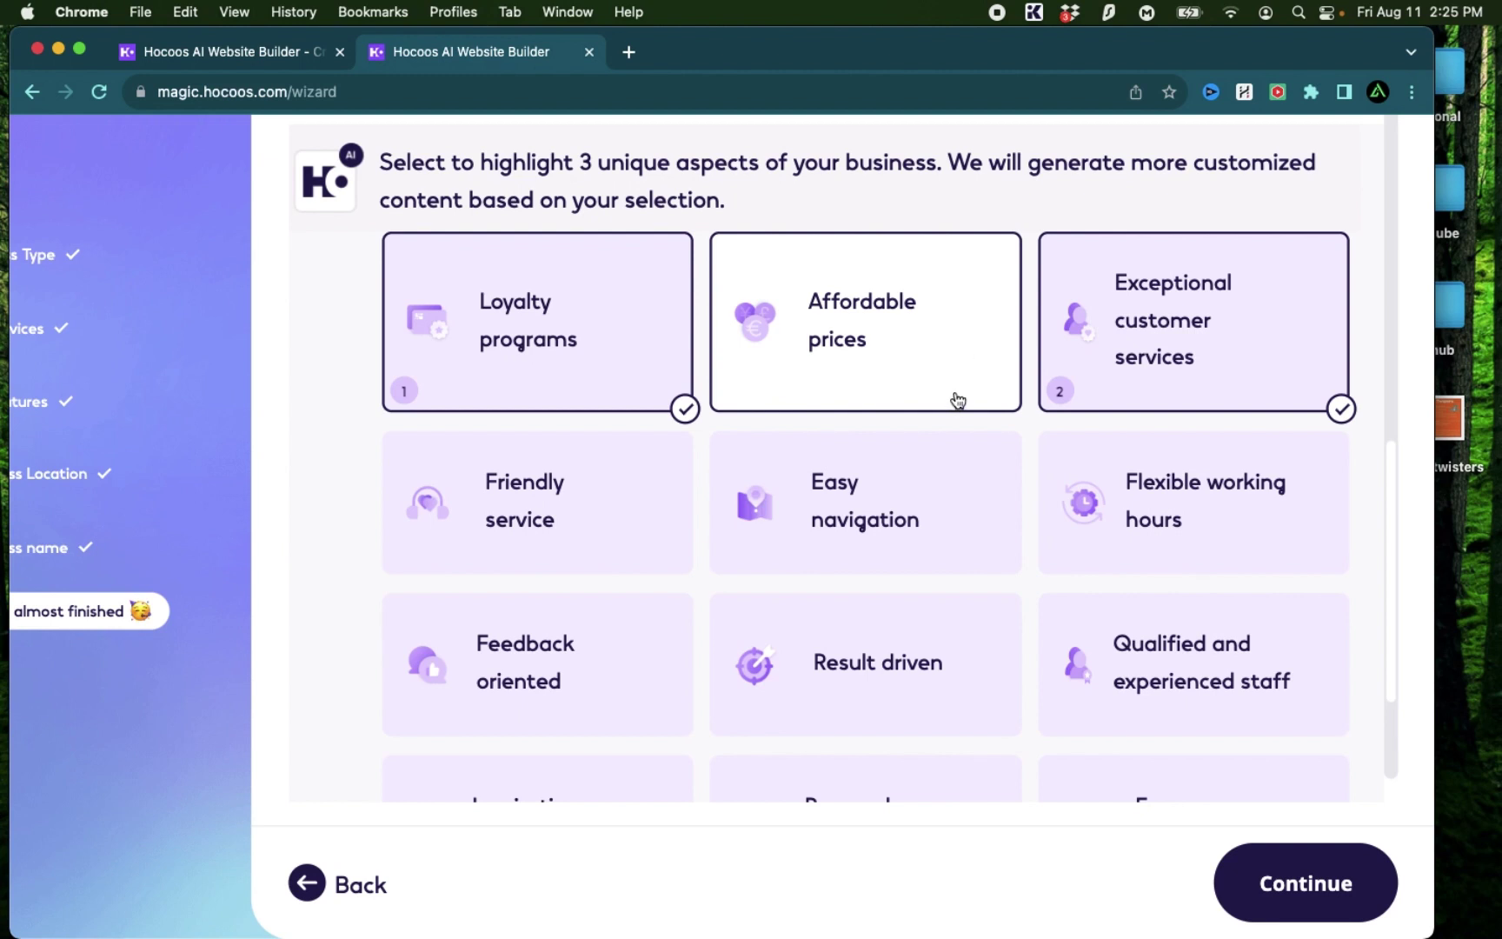
pyautogui.scroll(-1, 955, 399)
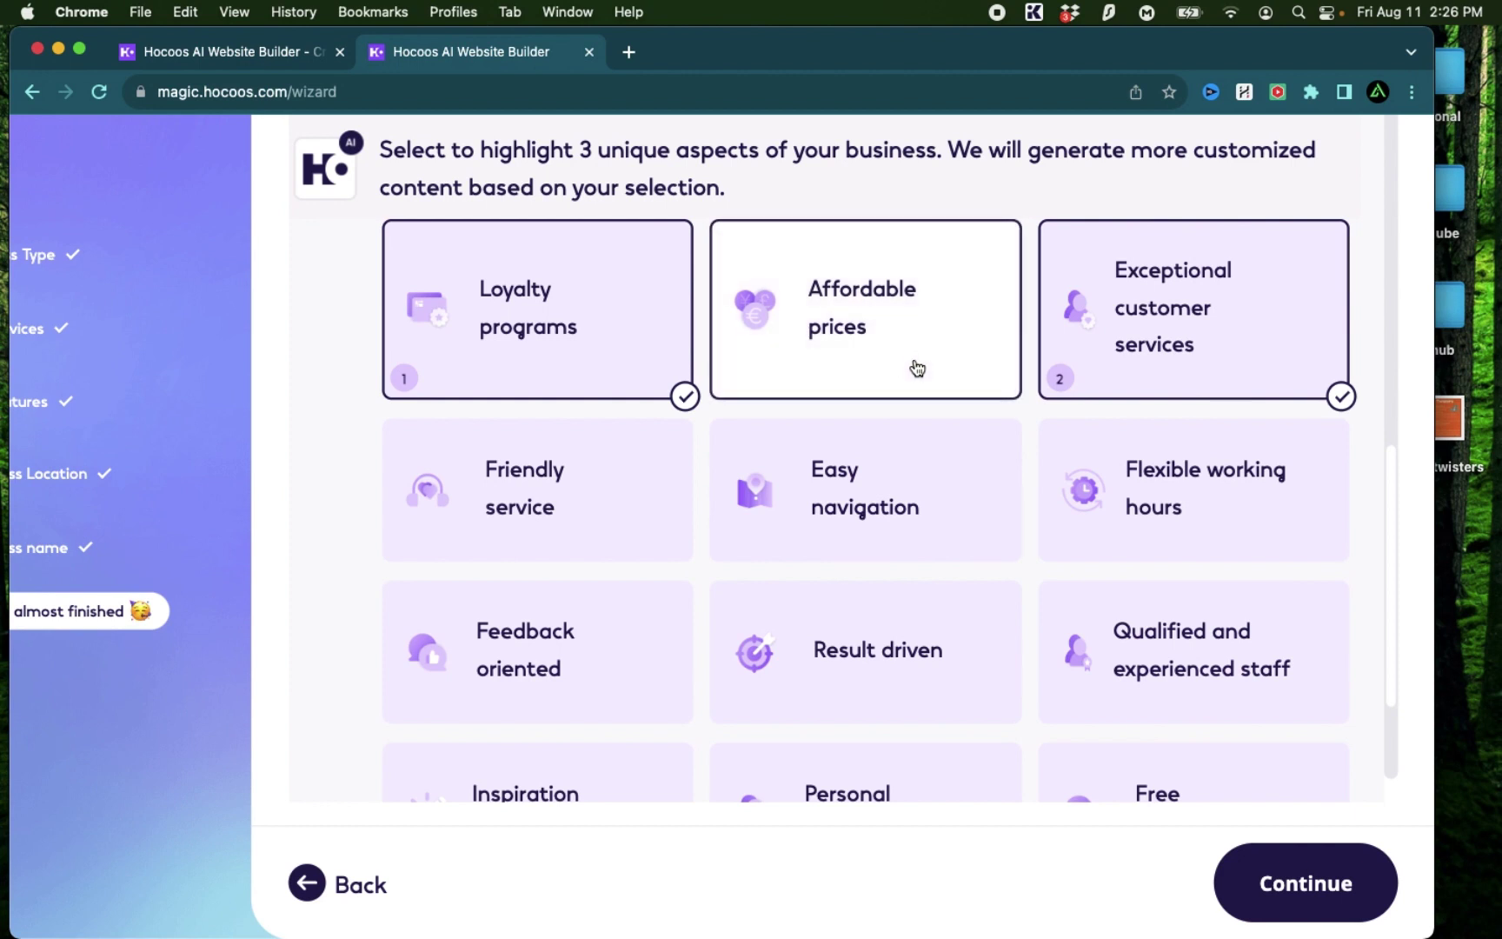
pyautogui.scroll(-3, 865, 336)
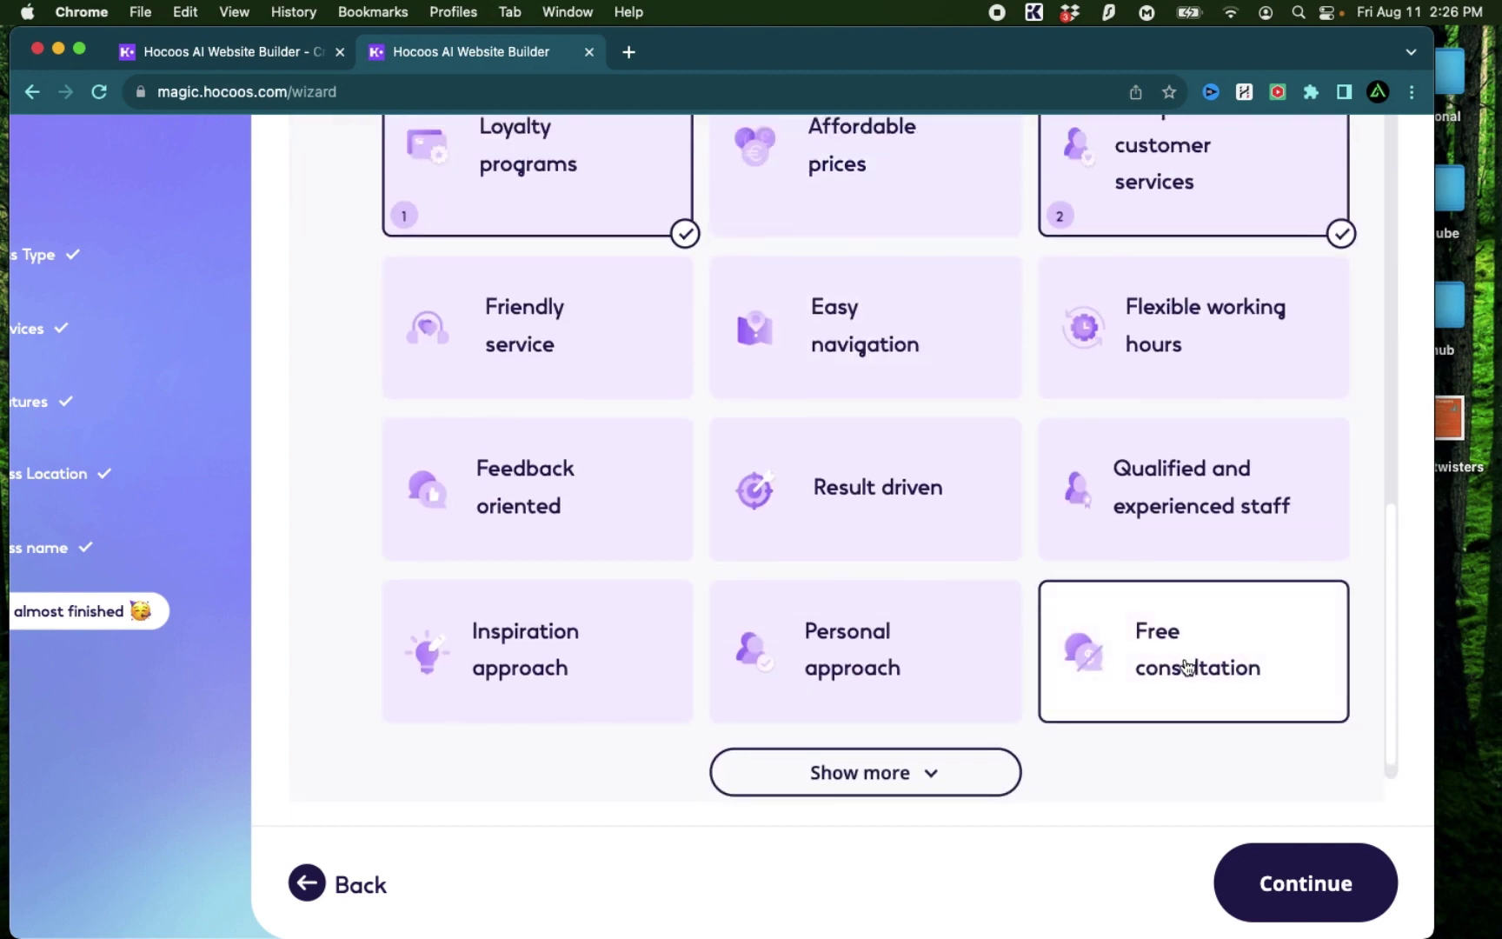
pyautogui.click(1239, 678)
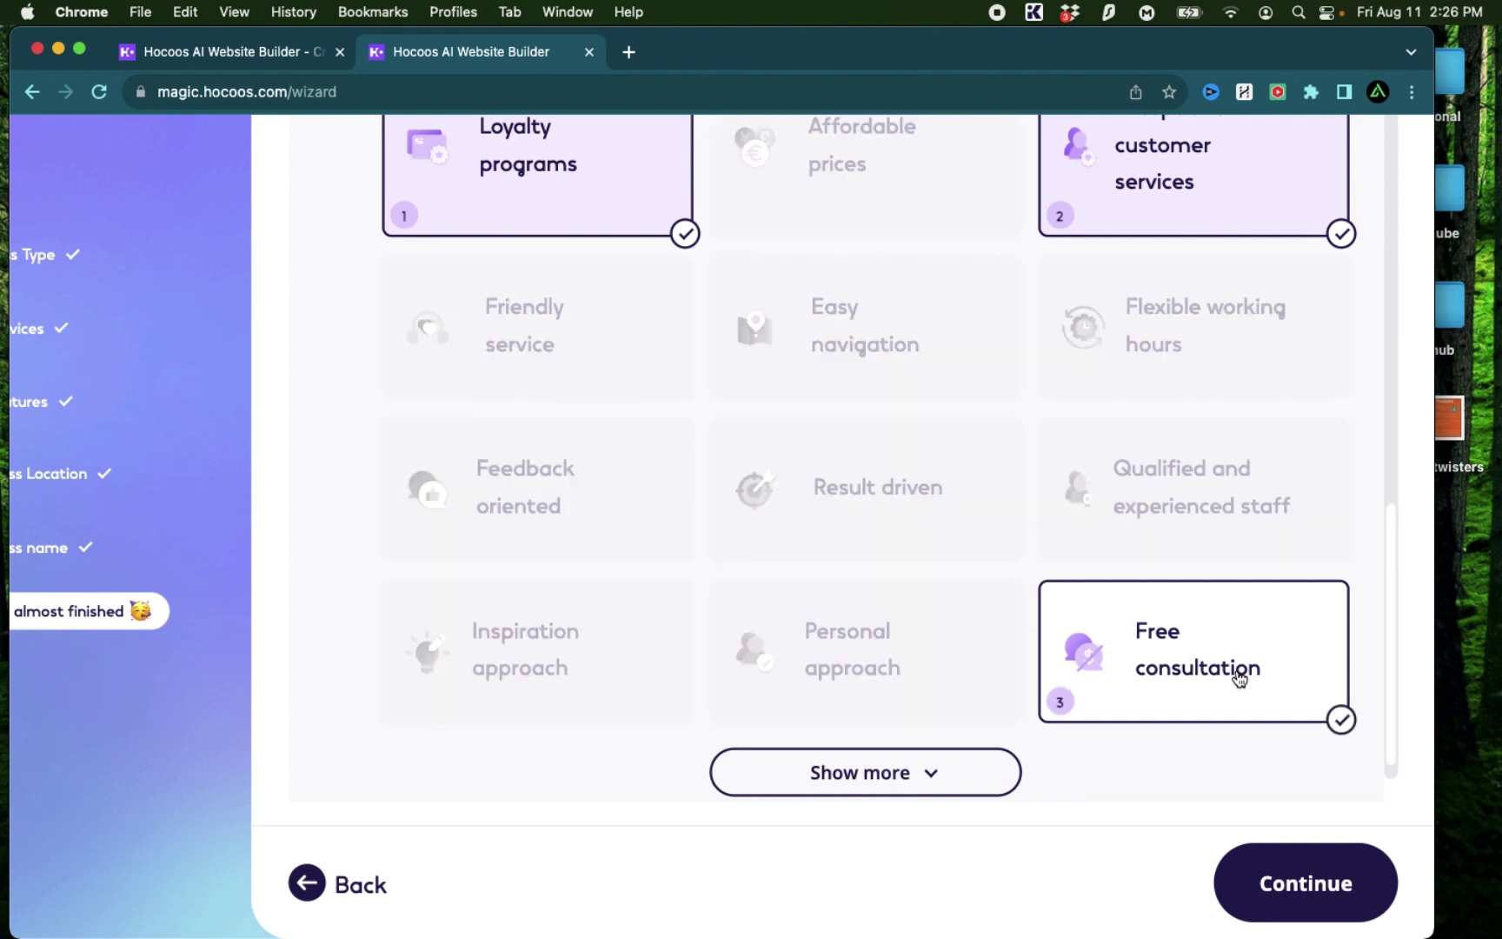
# Drop Loyalty programs, add Qualified and experienced staff, and confirm the three aspects
pyautogui.scroll(2, 1180, 409)
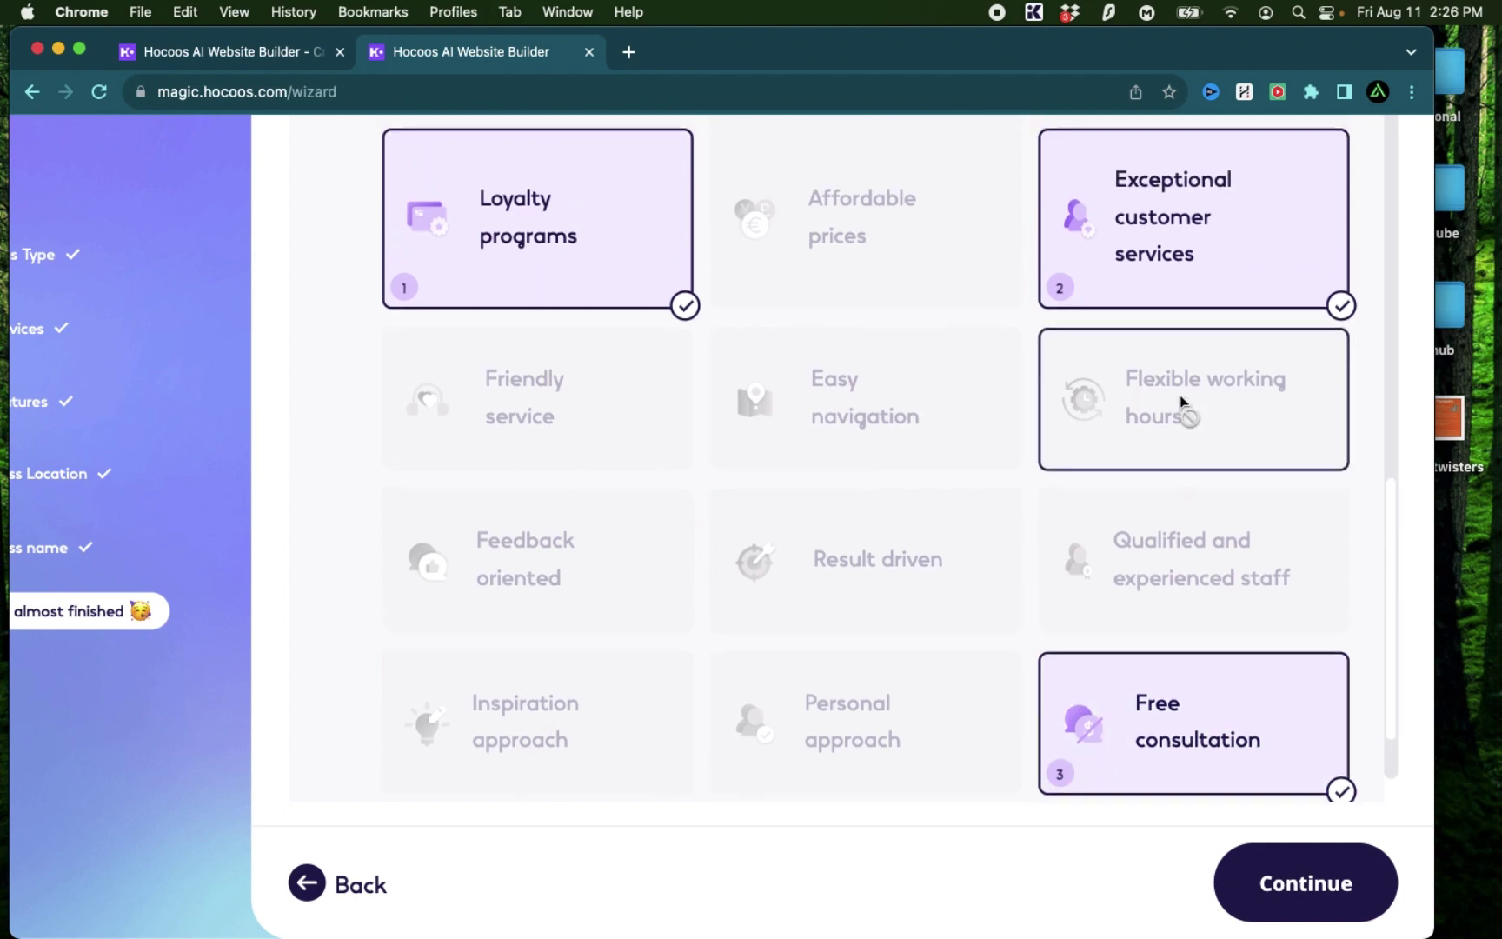
pyautogui.doubleClick(533, 316)
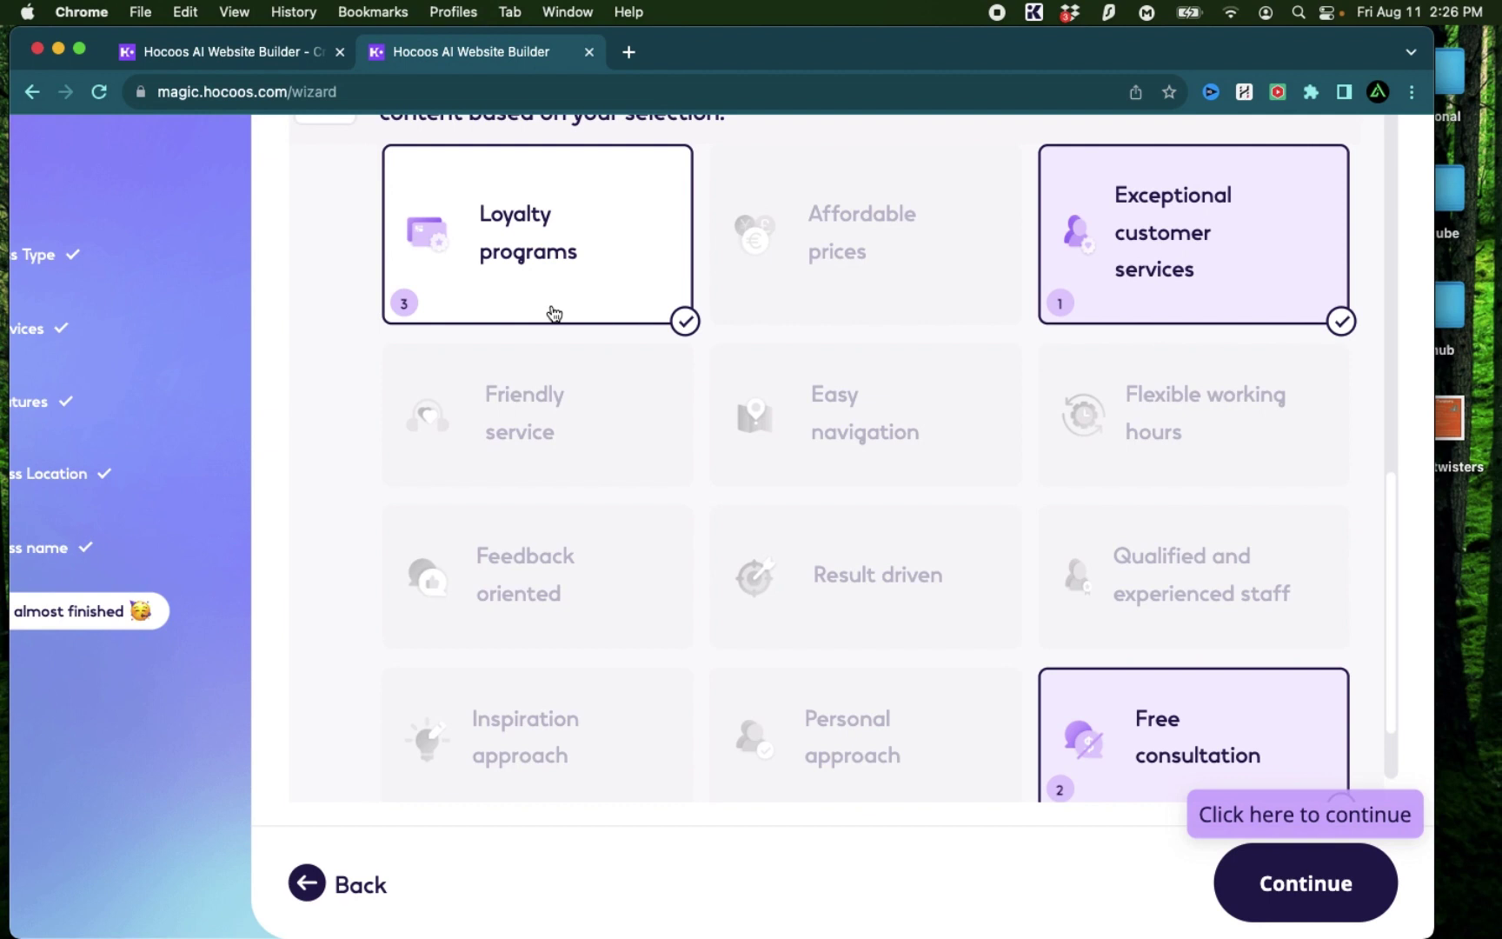
pyautogui.click(614, 302)
pyautogui.scroll(-3, 710, 719)
pyautogui.click(1214, 478)
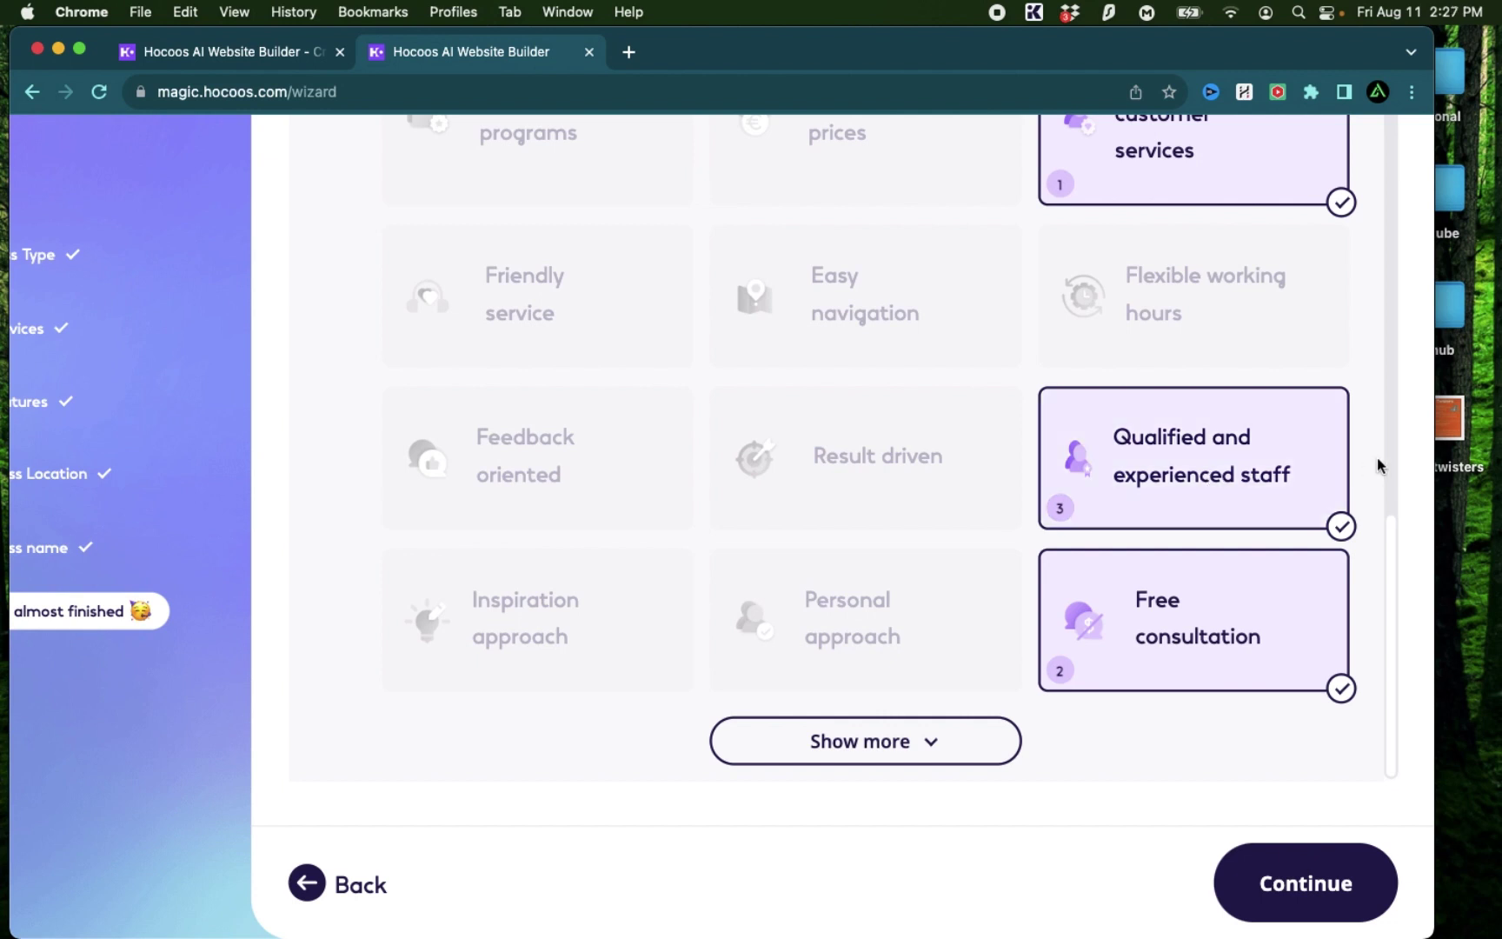
pyautogui.scroll(3, 1378, 465)
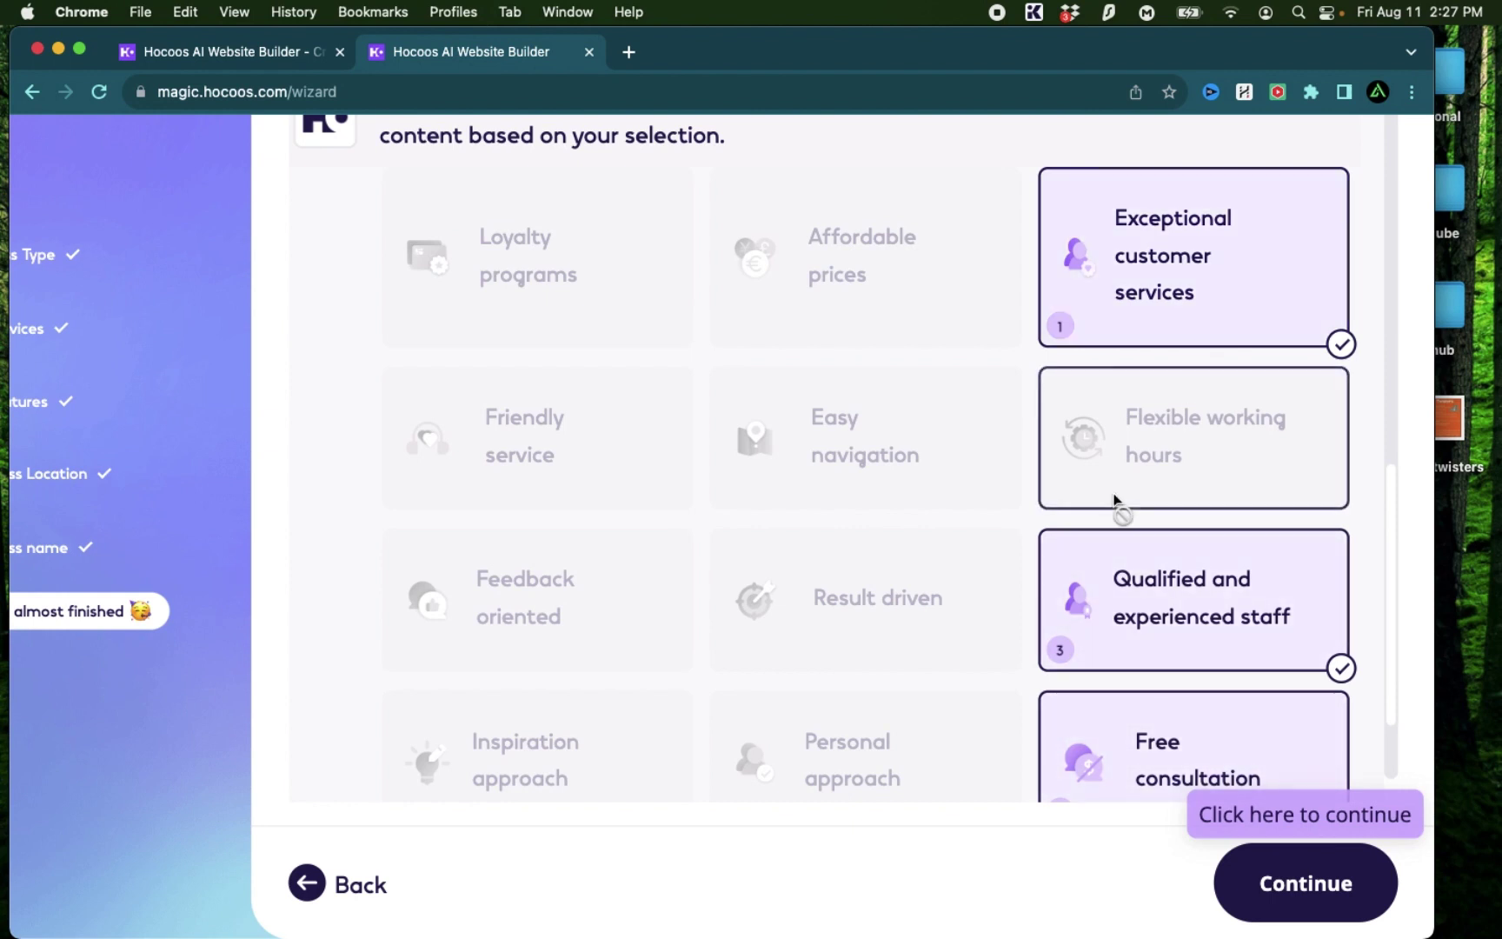
pyautogui.scroll(-3, 1114, 499)
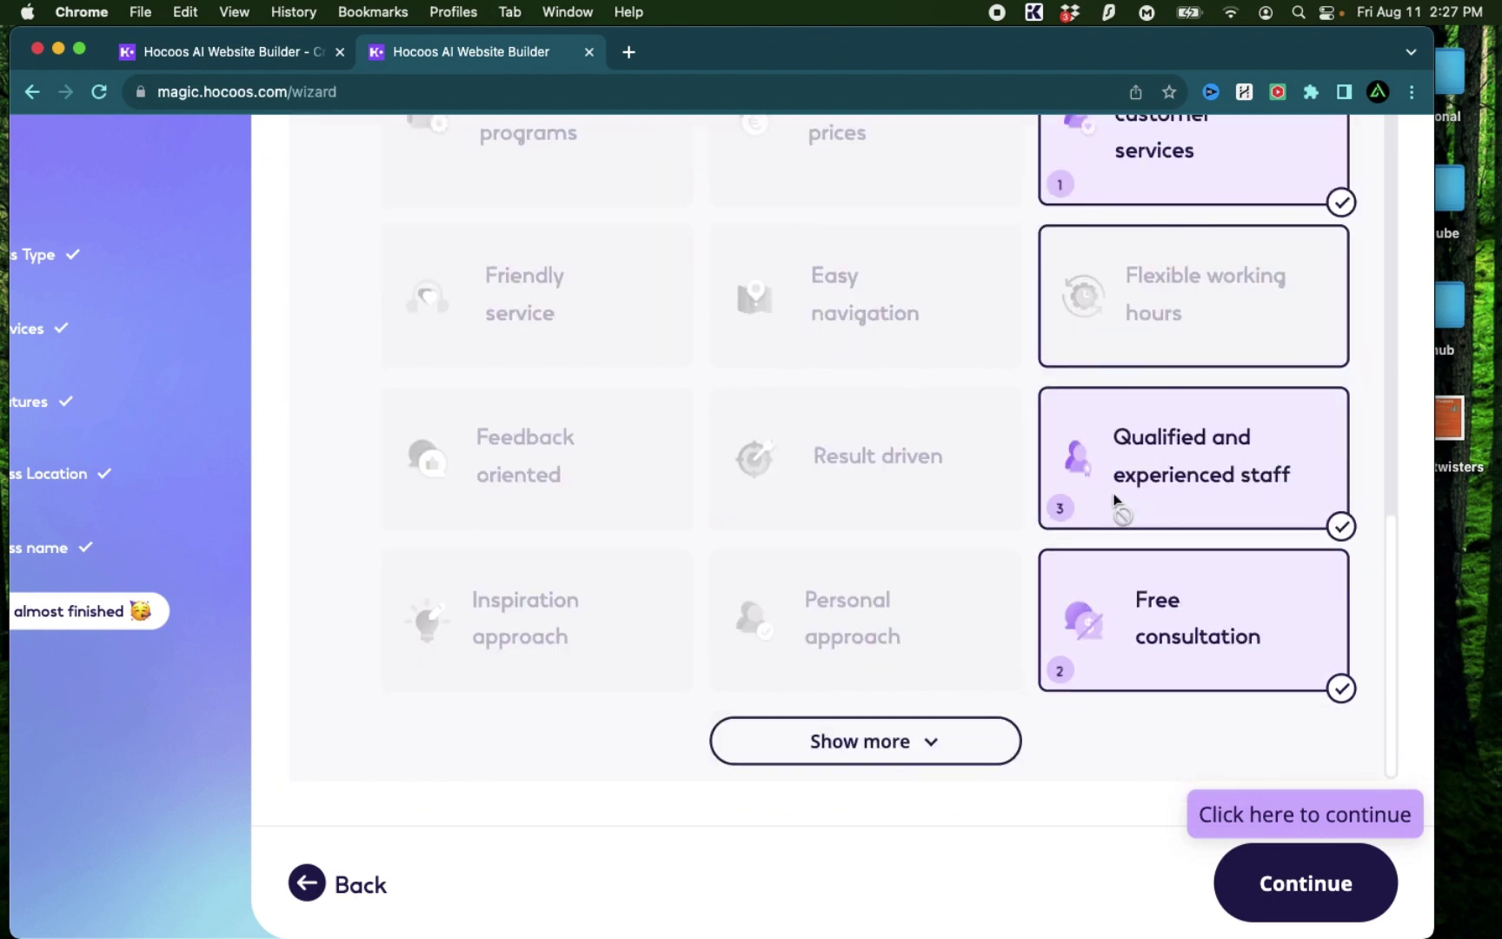
pyautogui.click(1313, 895)
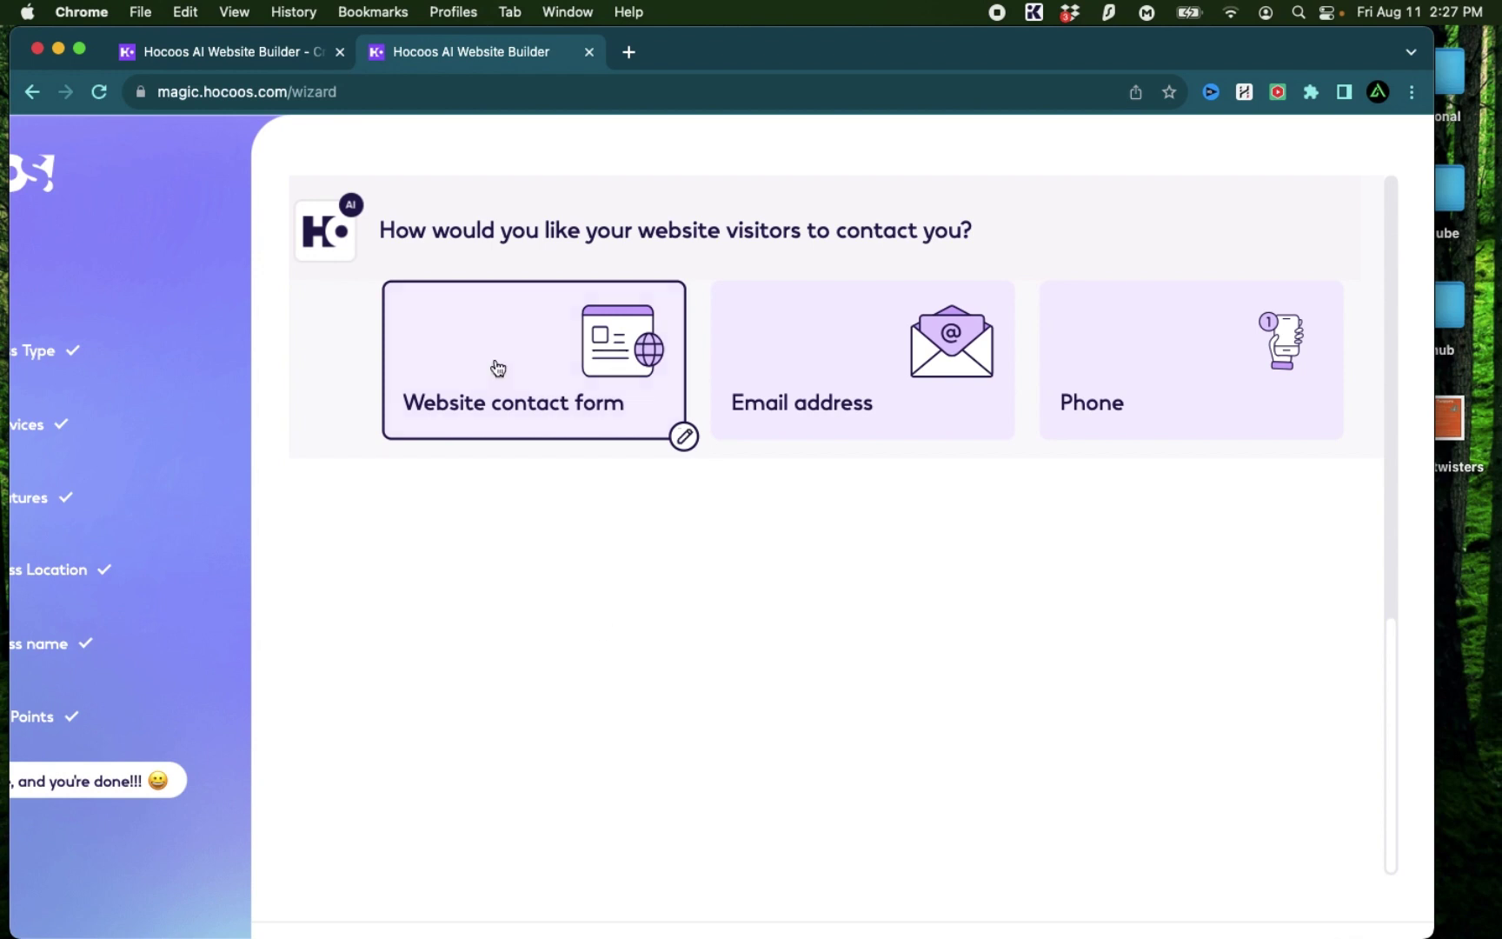
# Select Website contact form as the way visitors contact the business
pyautogui.click(536, 434)
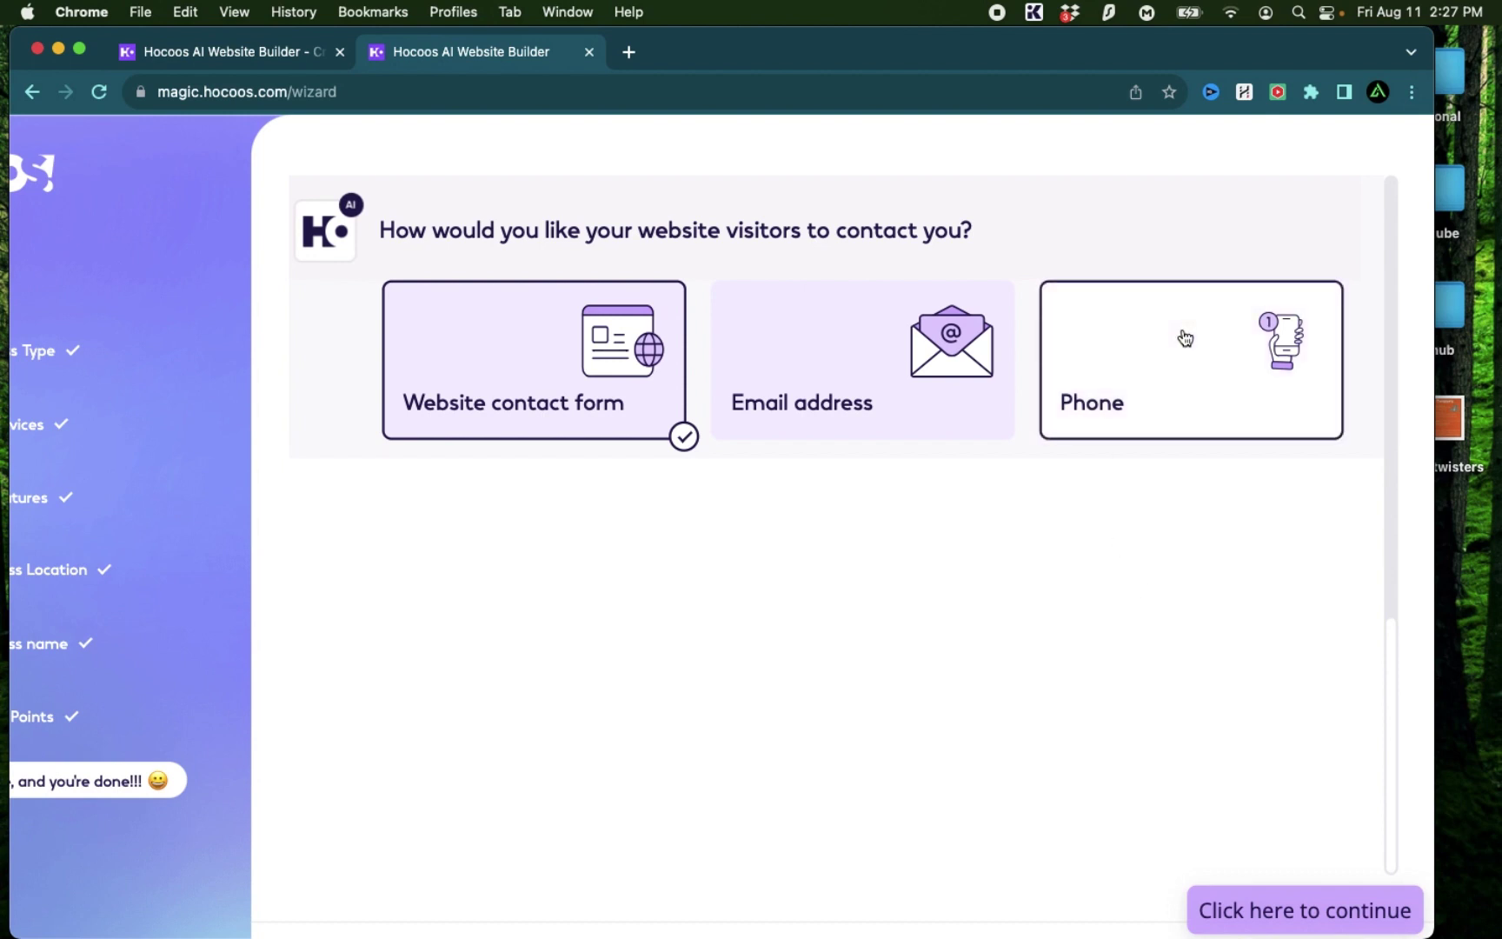
pyautogui.scroll(1, 999, 536)
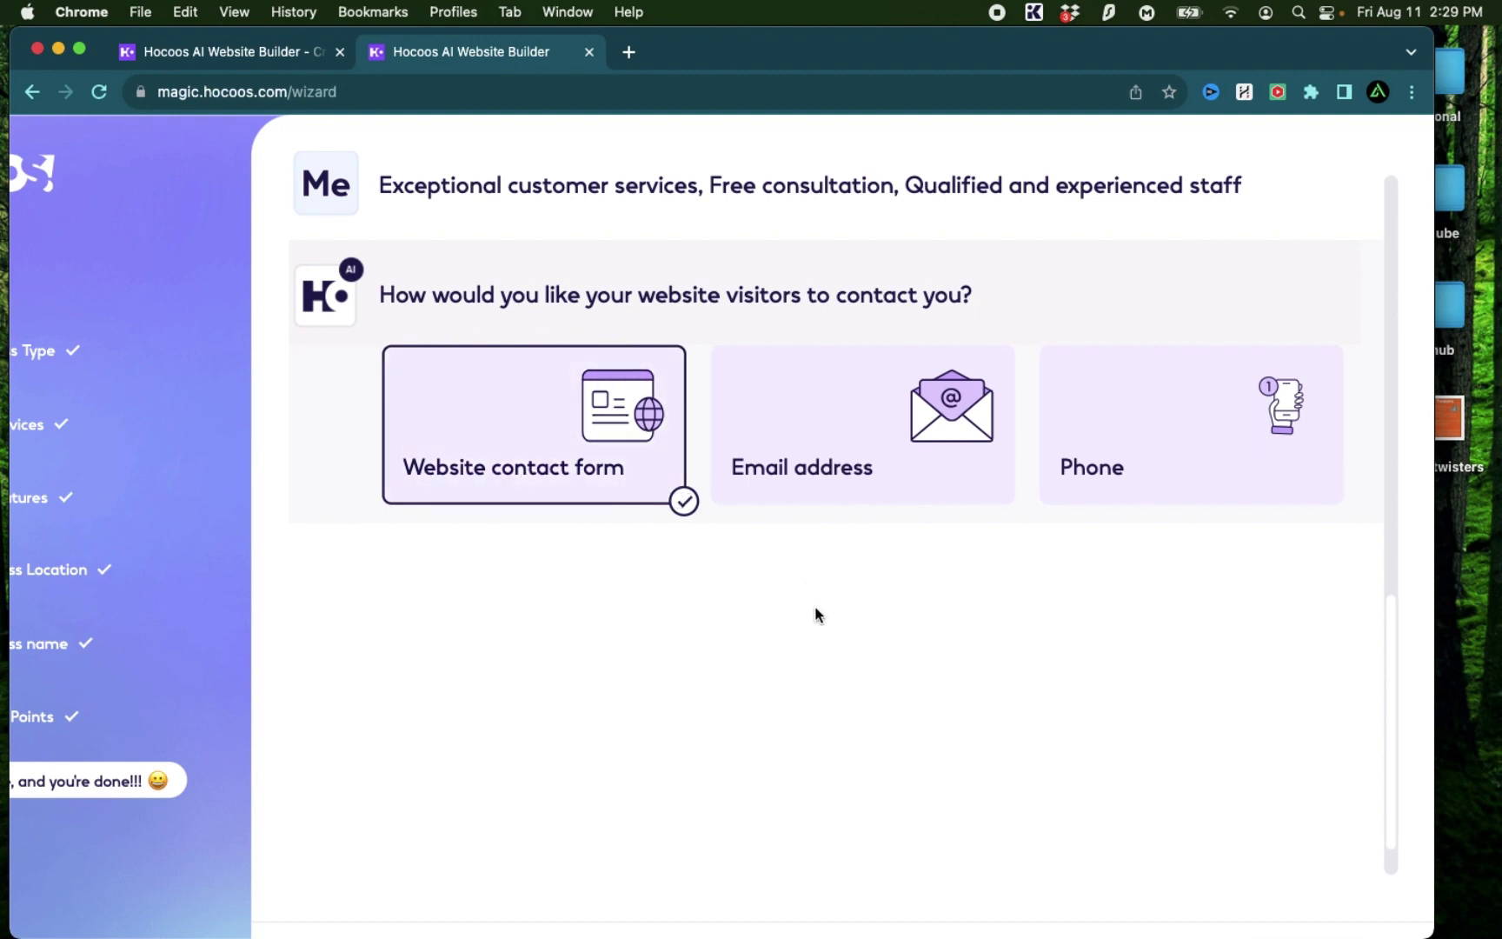
# Confirm the contact method to generate the site, then browse the generated preview
pyautogui.click(1318, 906)
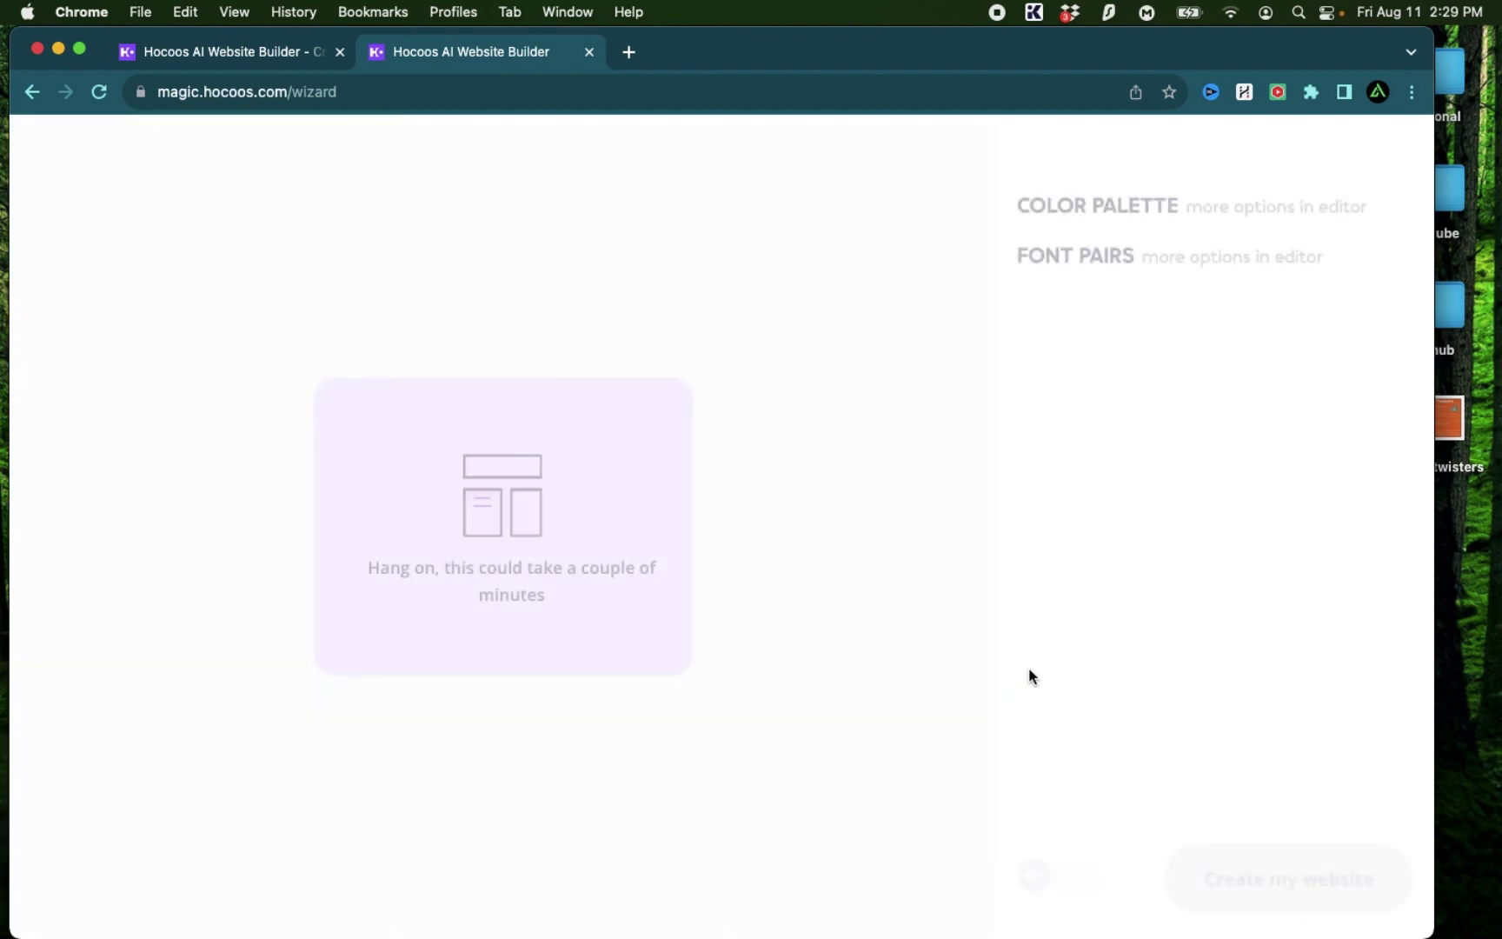
pyautogui.scroll(-10, 771, 564)
pyautogui.scroll(3, 775, 569)
pyautogui.scroll(5, 775, 562)
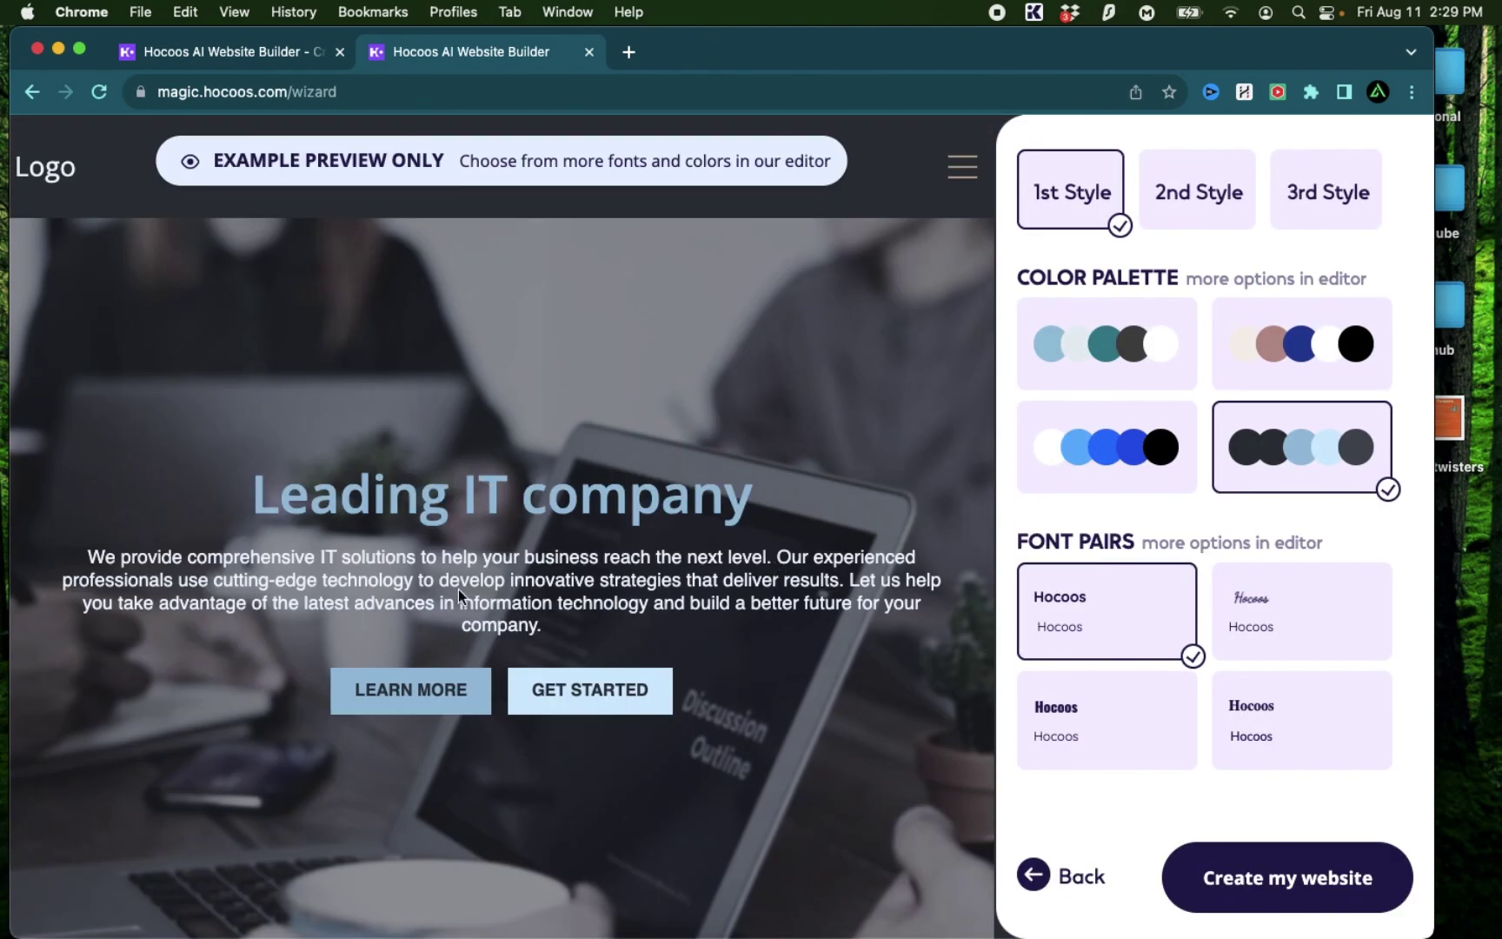
pyautogui.scroll(-15, 458, 587)
pyautogui.scroll(20, 459, 596)
pyautogui.scroll(5, 1227, 331)
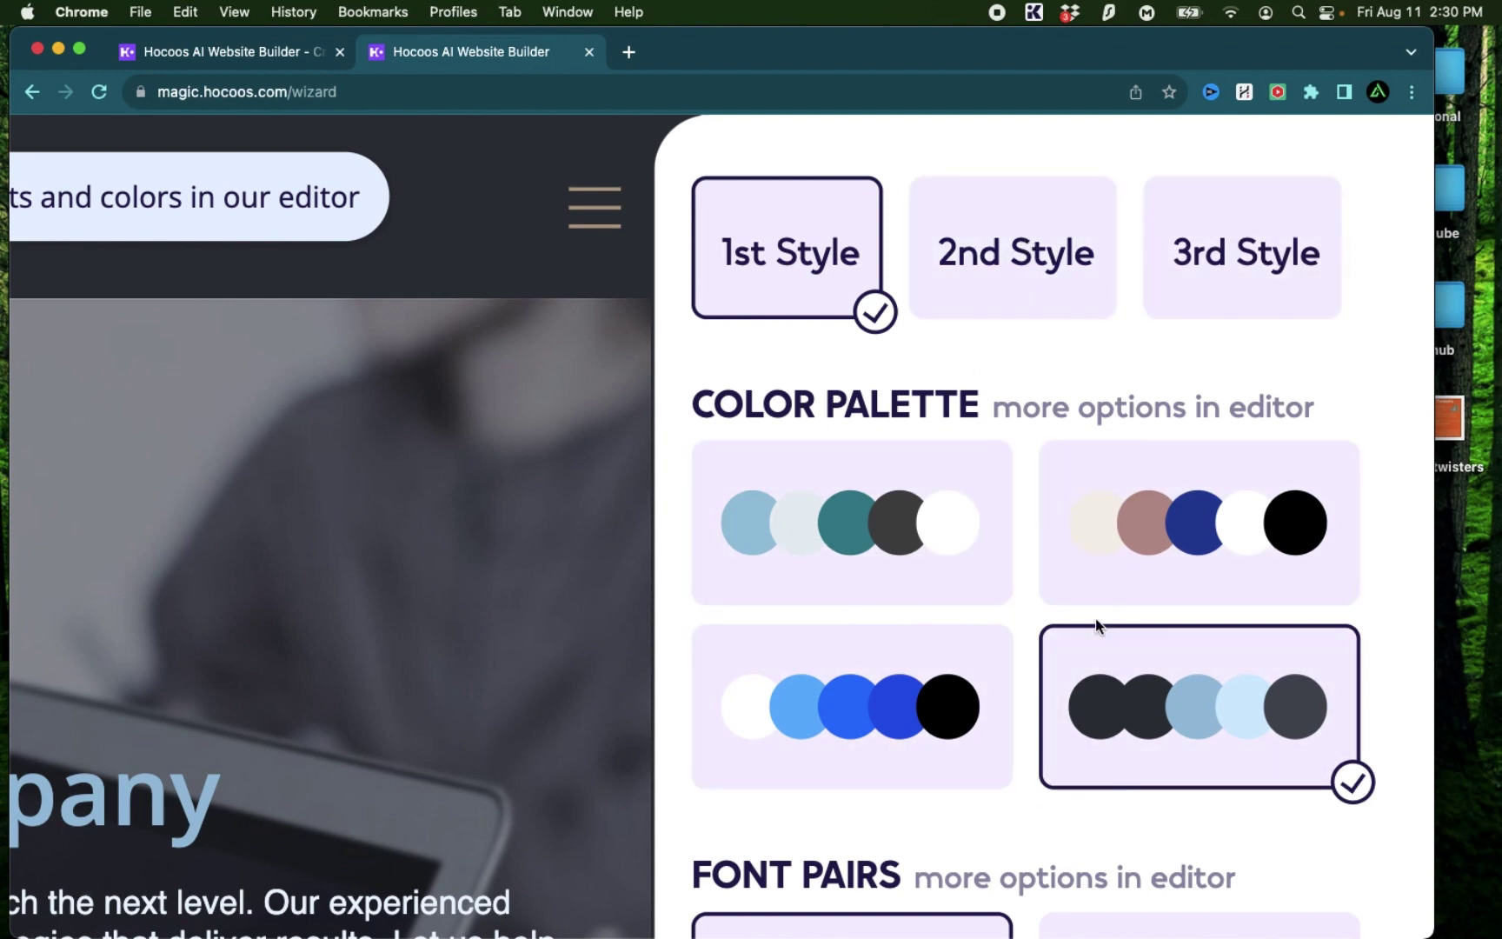
pyautogui.scroll(-5, 1096, 643)
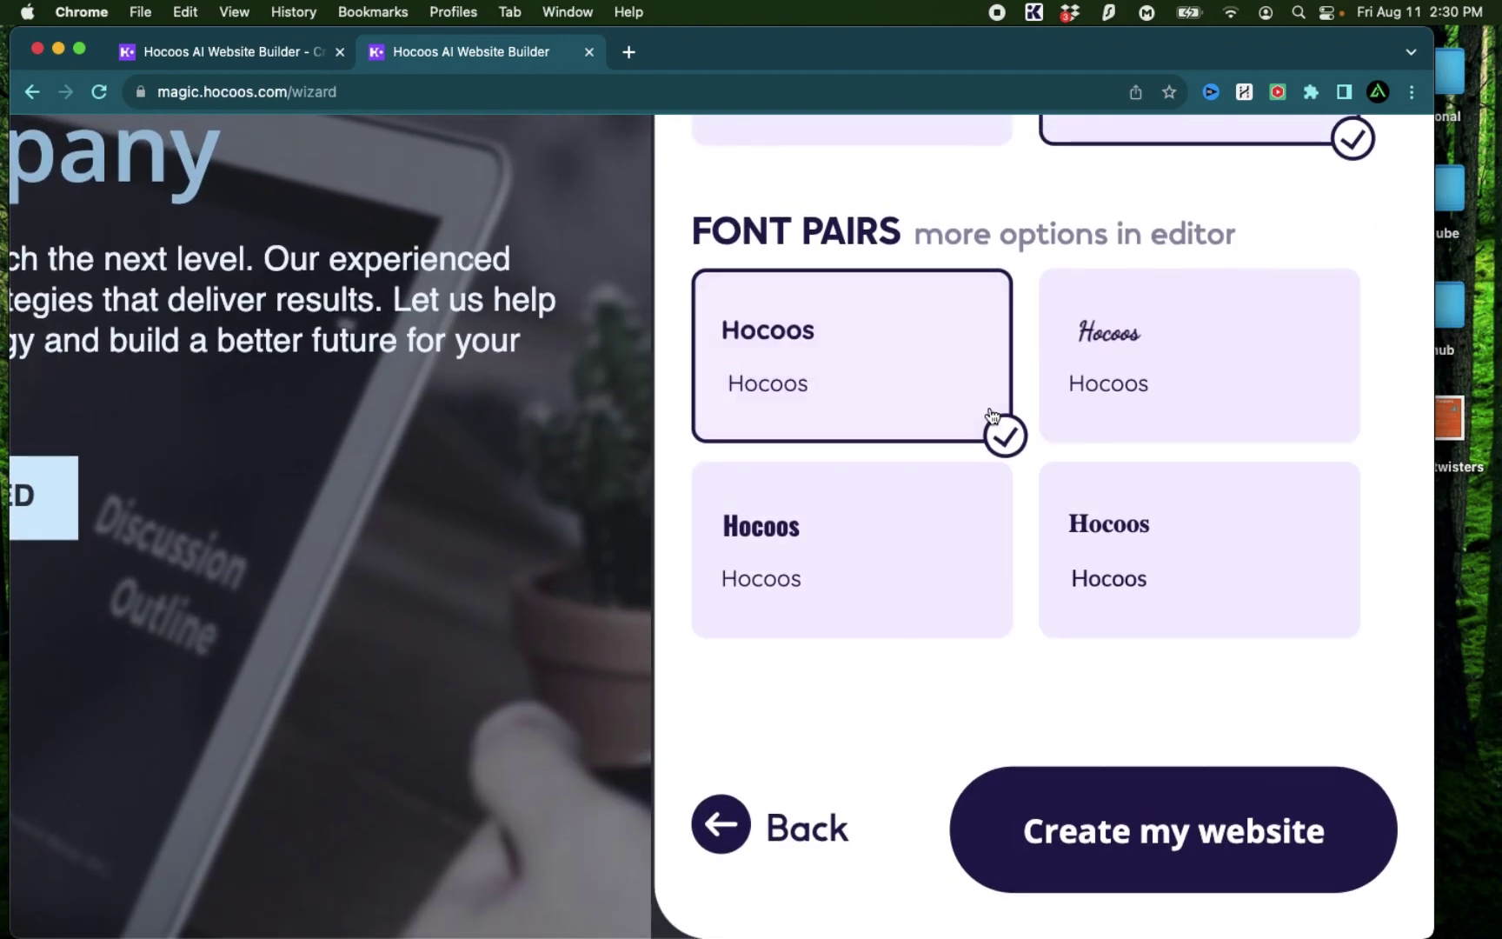
pyautogui.scroll(5, 1304, 450)
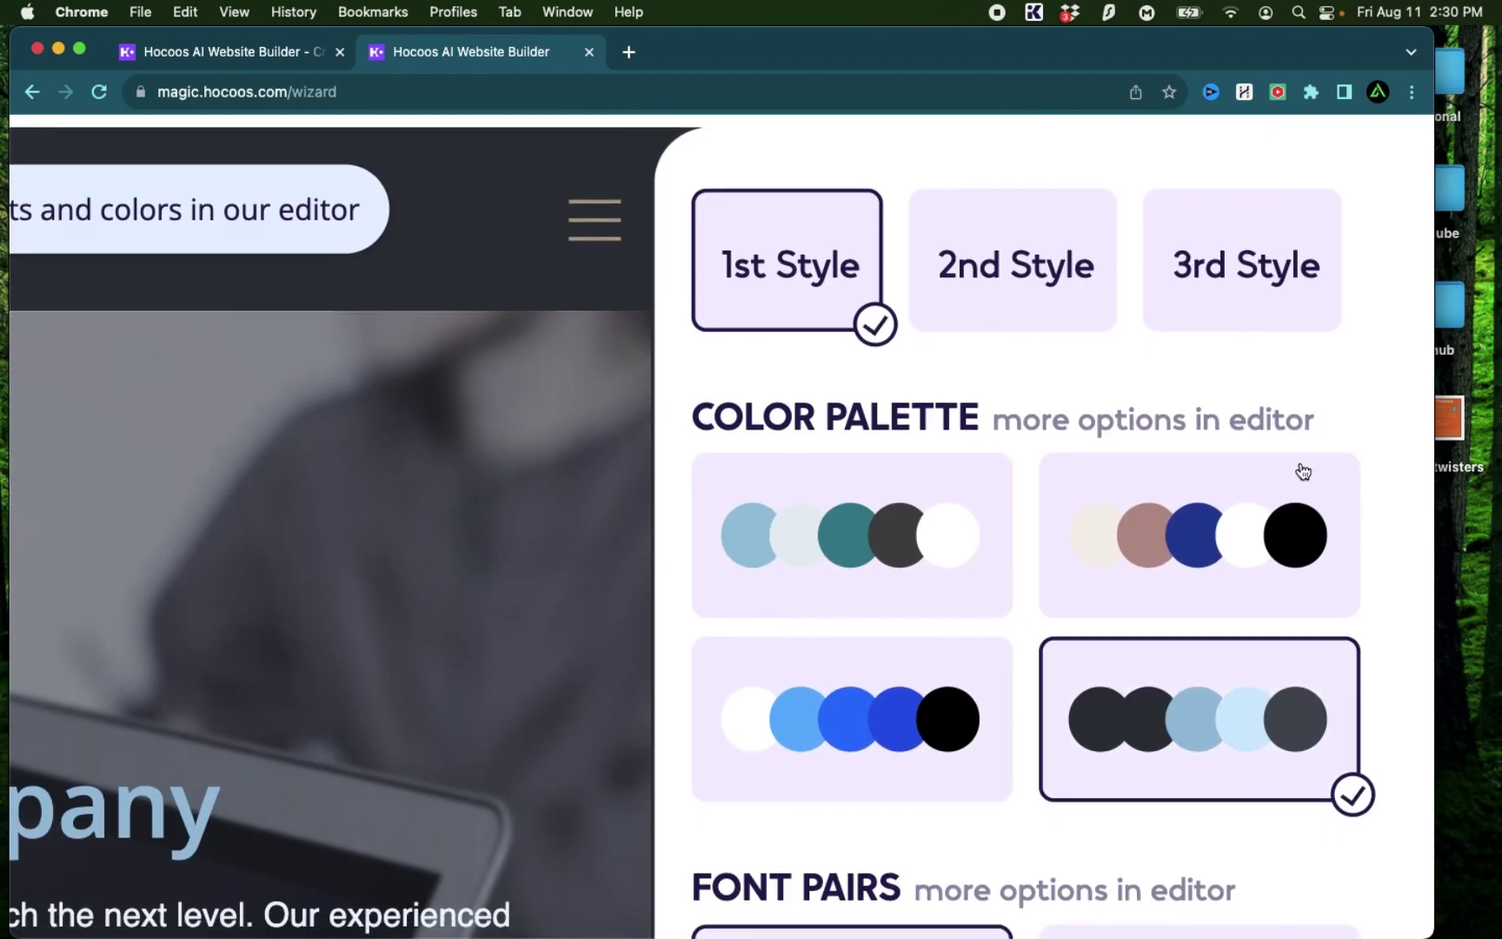
# Compare the 3rd Style layout with the 2nd Style and keep the 2nd Style
pyautogui.click(1013, 278)
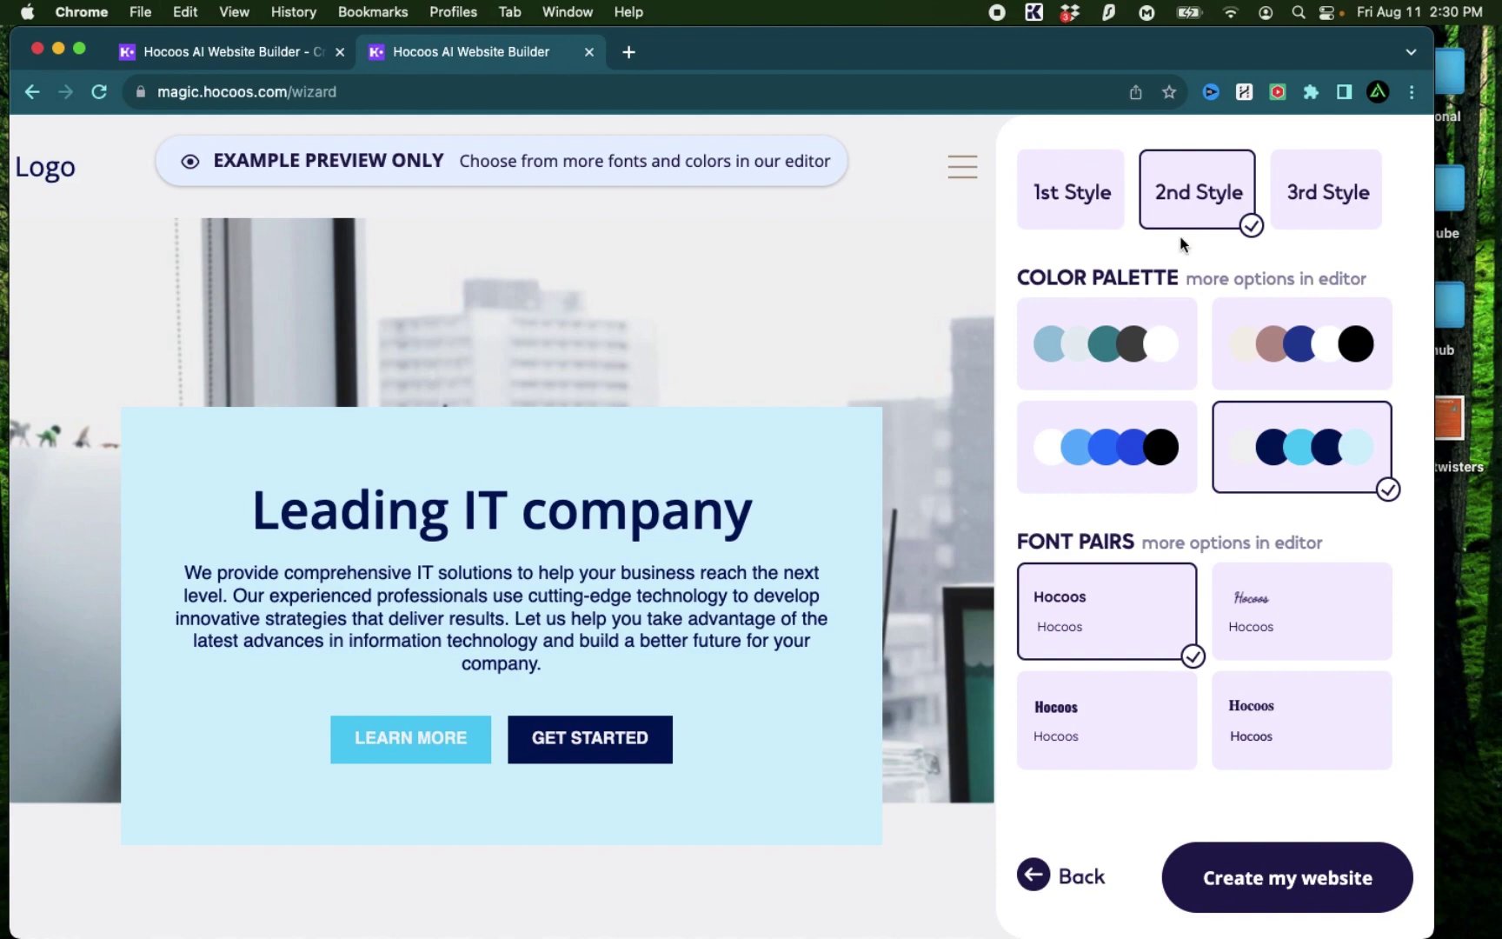
pyautogui.click(1309, 222)
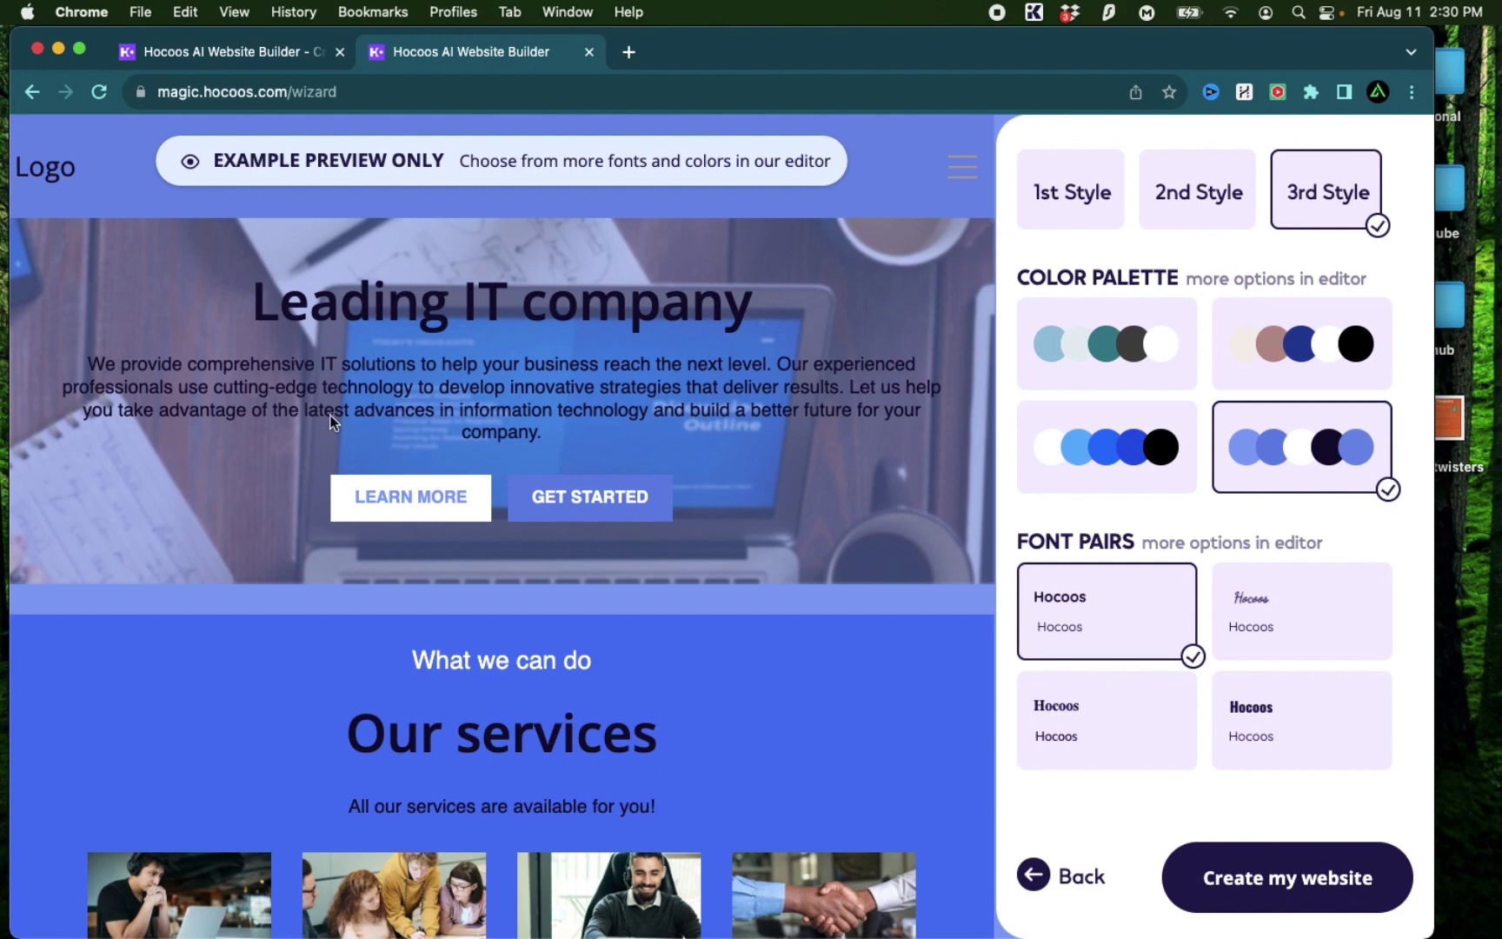
pyautogui.click(1198, 191)
pyautogui.scroll(-6, 680, 724)
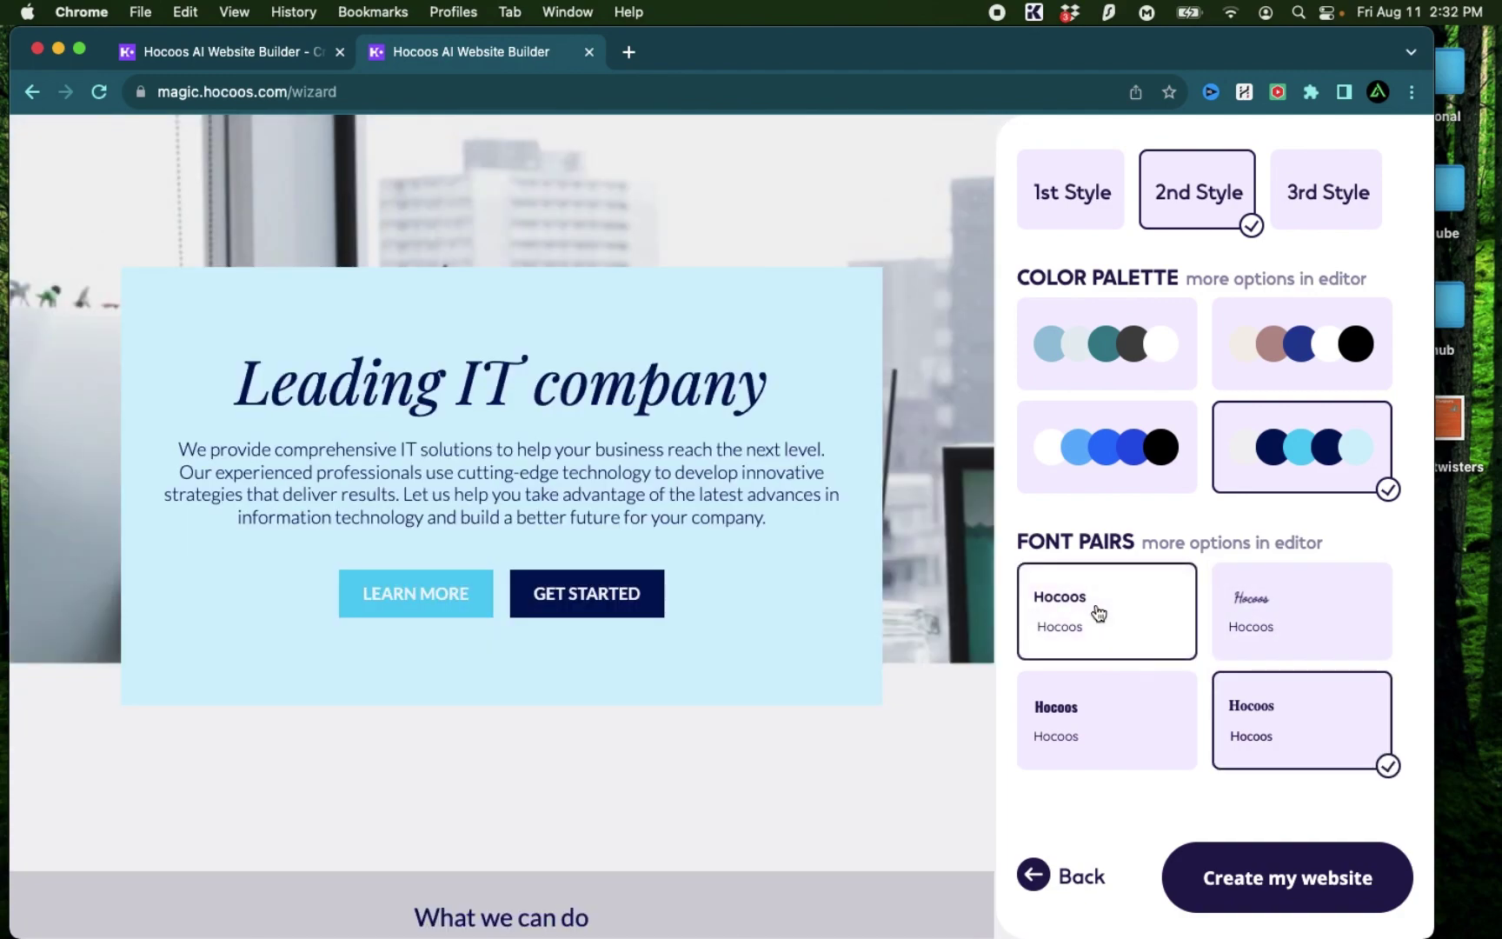
# Try the sans-serif font pair, then switch to the serif font pair and review the preview
pyautogui.click(1099, 612)
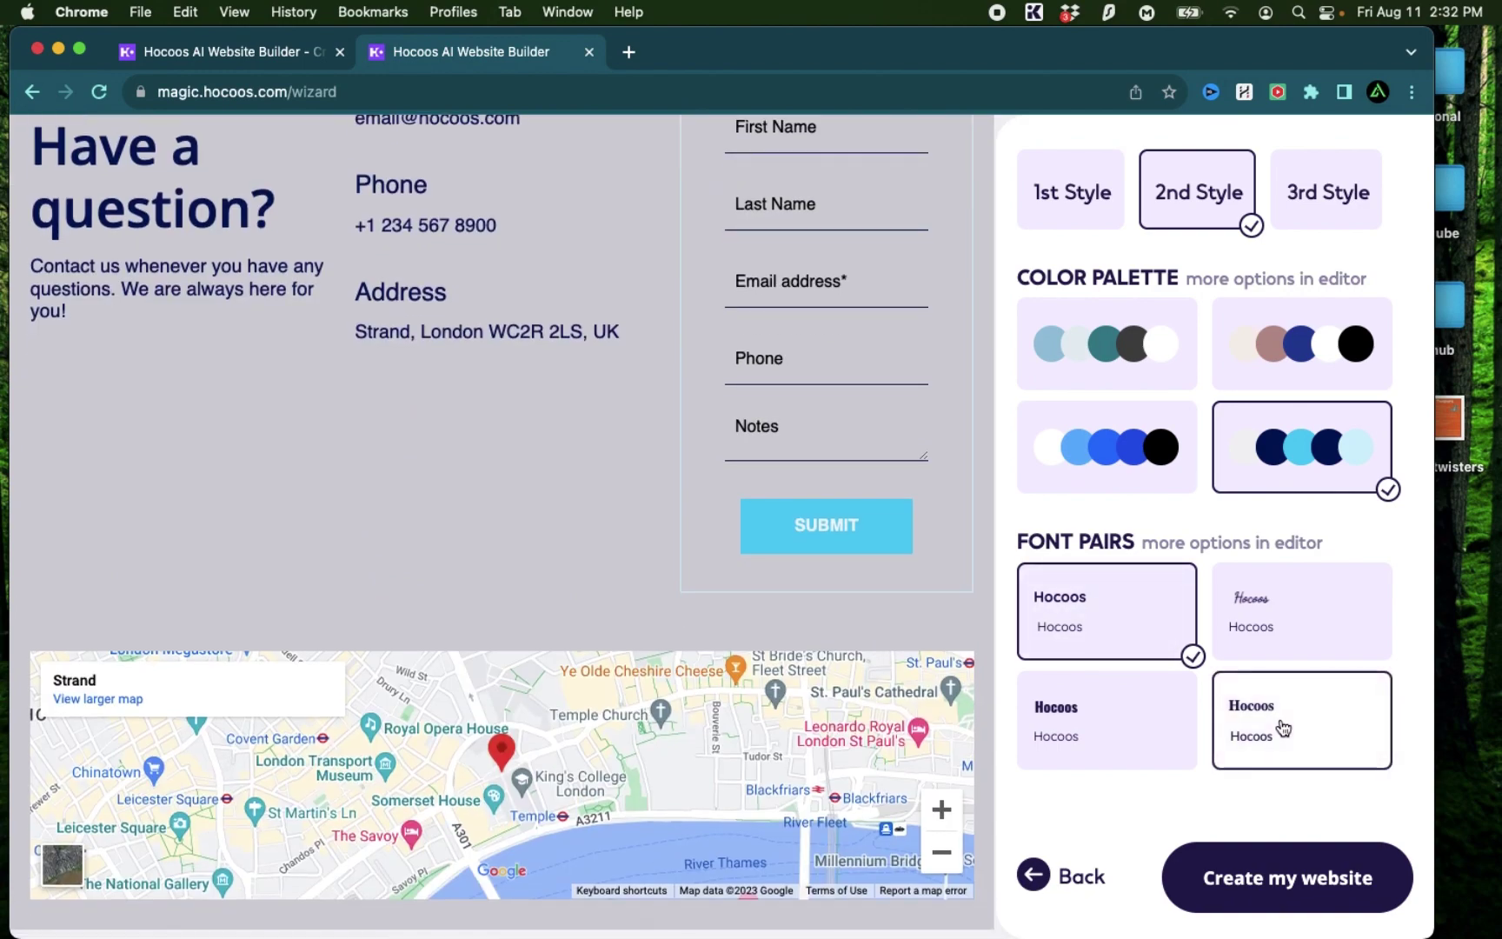
pyautogui.click(1283, 726)
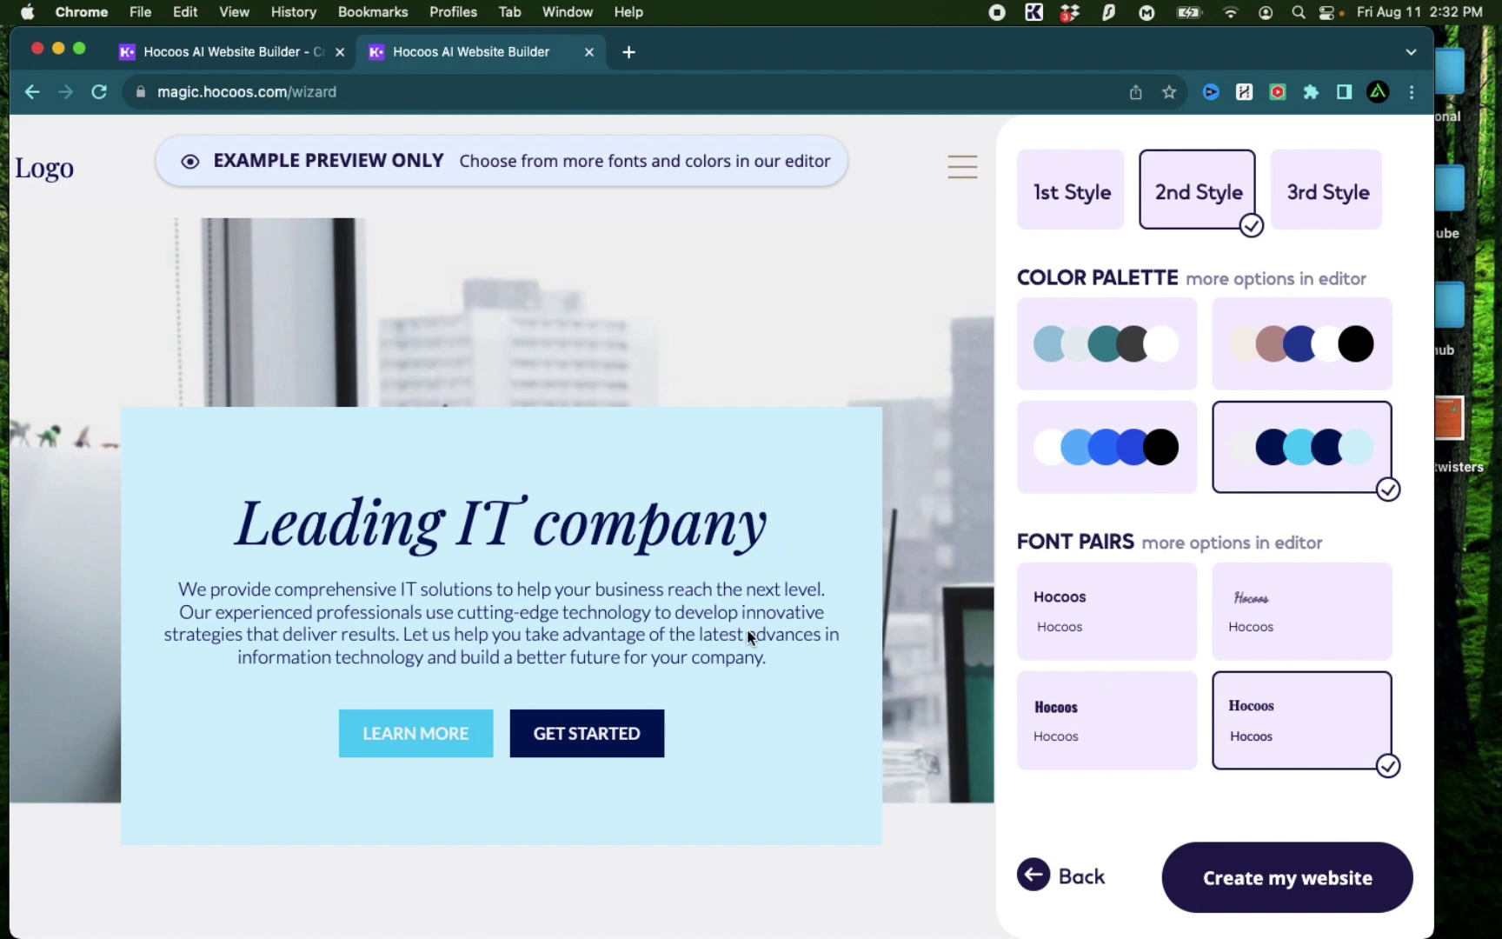
pyautogui.scroll(-10, 810, 631)
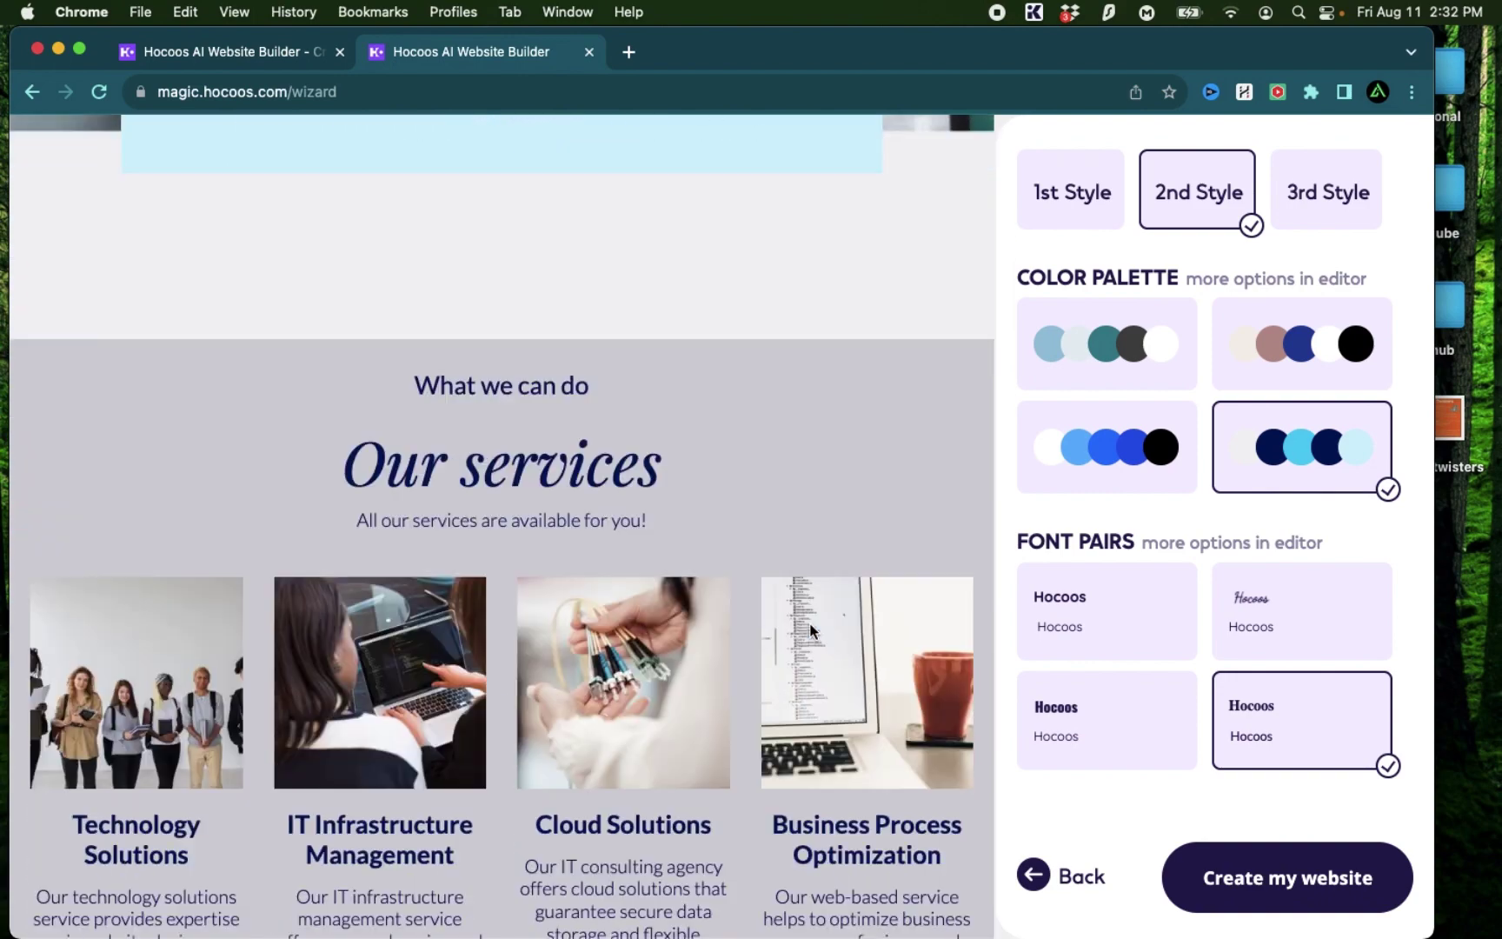
pyautogui.scroll(-15, 810, 631)
pyautogui.scroll(-3, 810, 629)
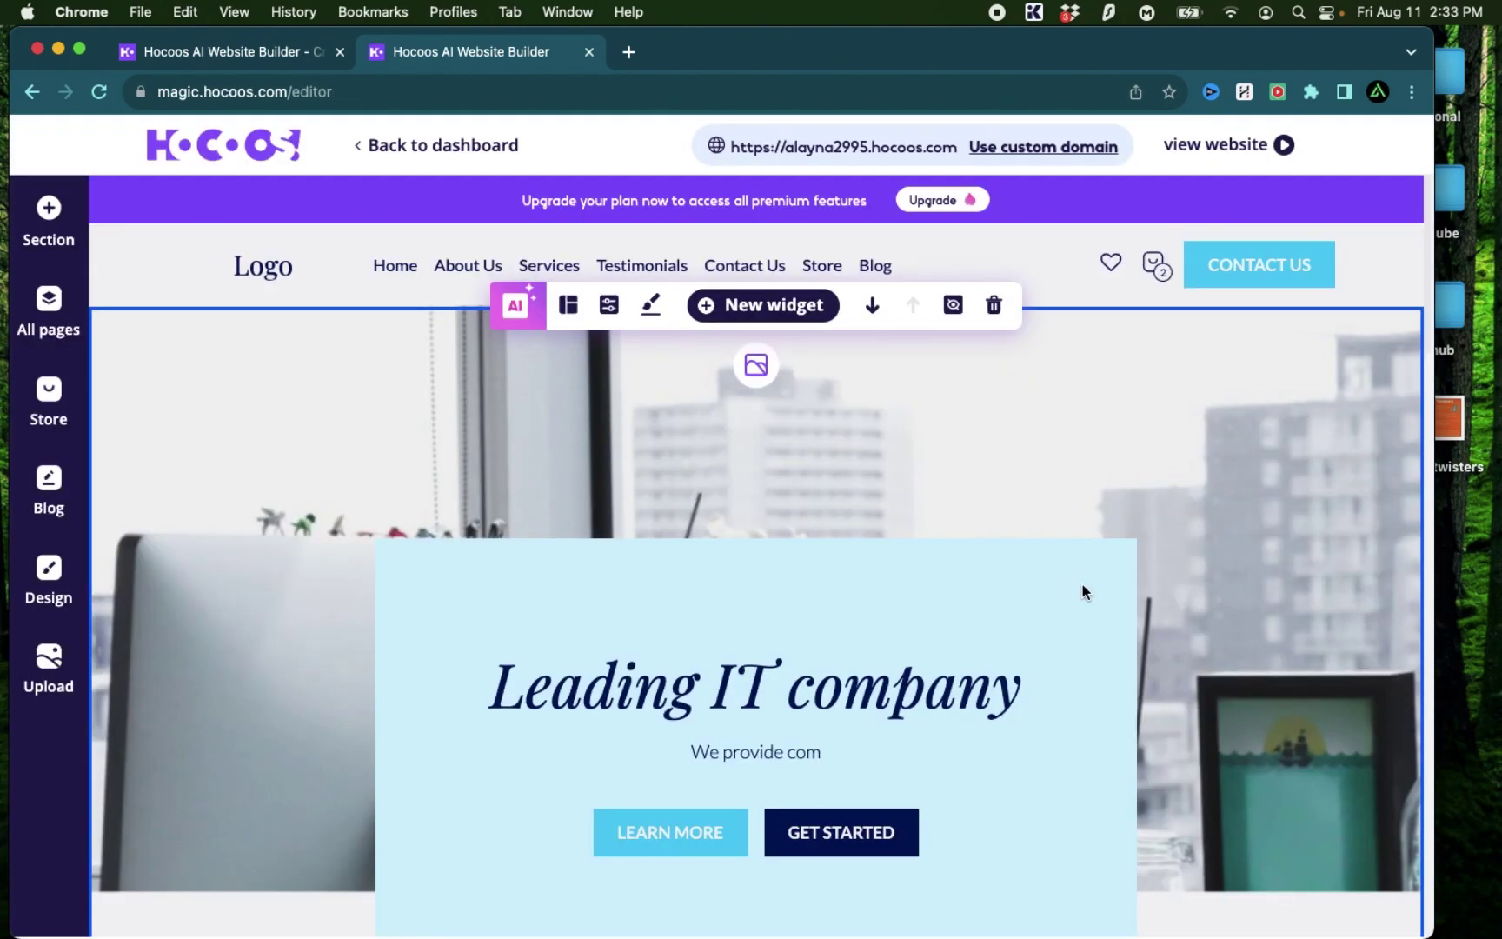
# Generate B & W AI logo variants and apply the laptop design with the dark blue screen
pyautogui.scroll(-15, 1081, 591)
pyautogui.scroll(-15, 1082, 590)
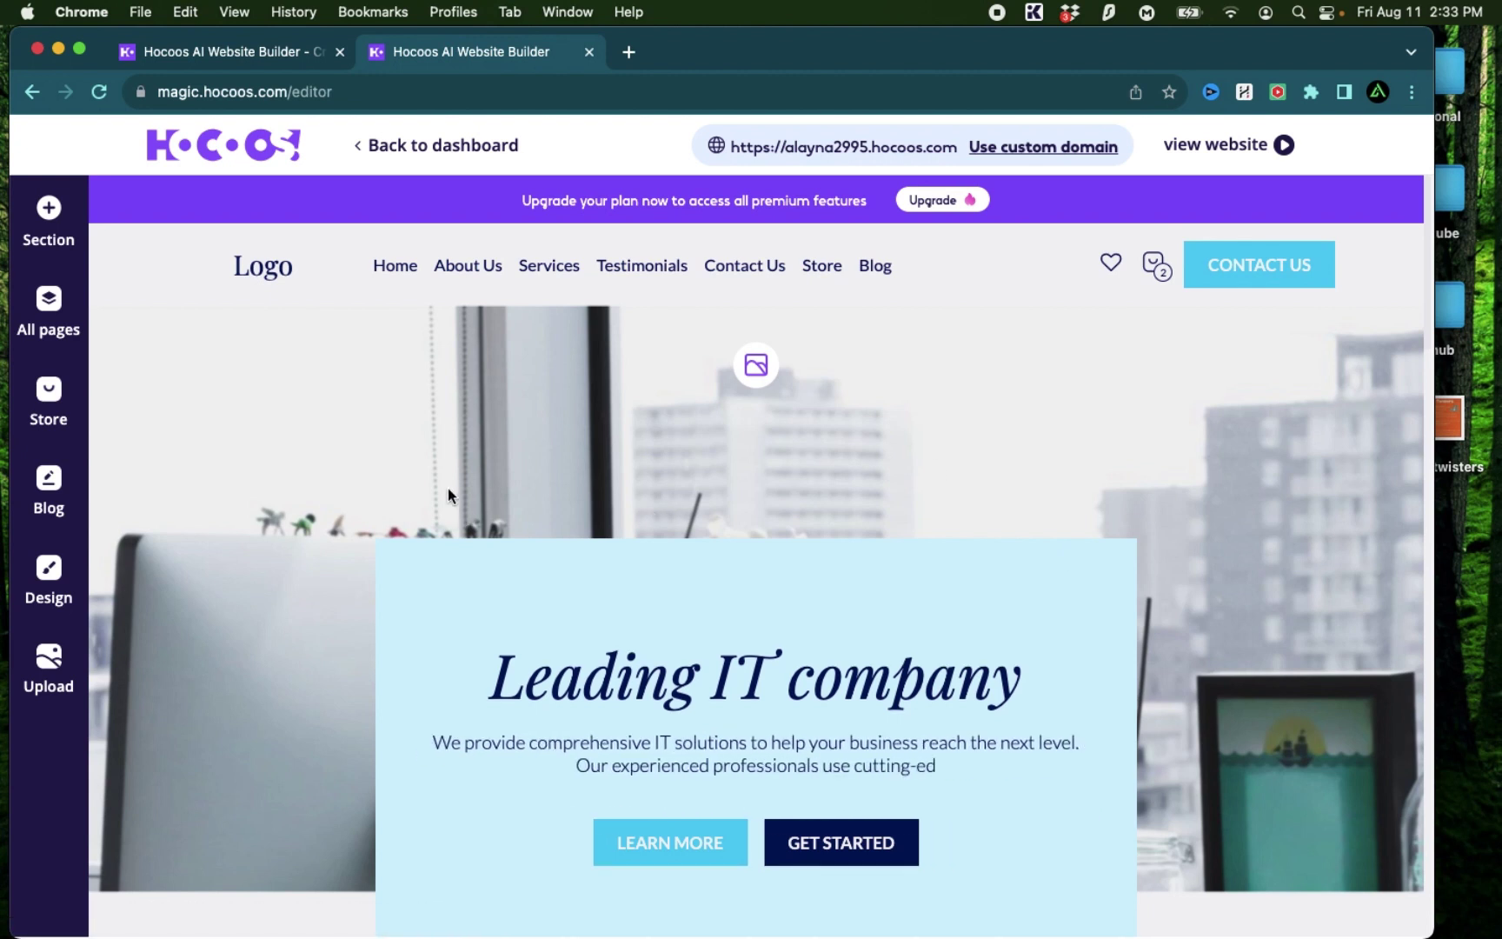
pyautogui.moveTo(263, 293)
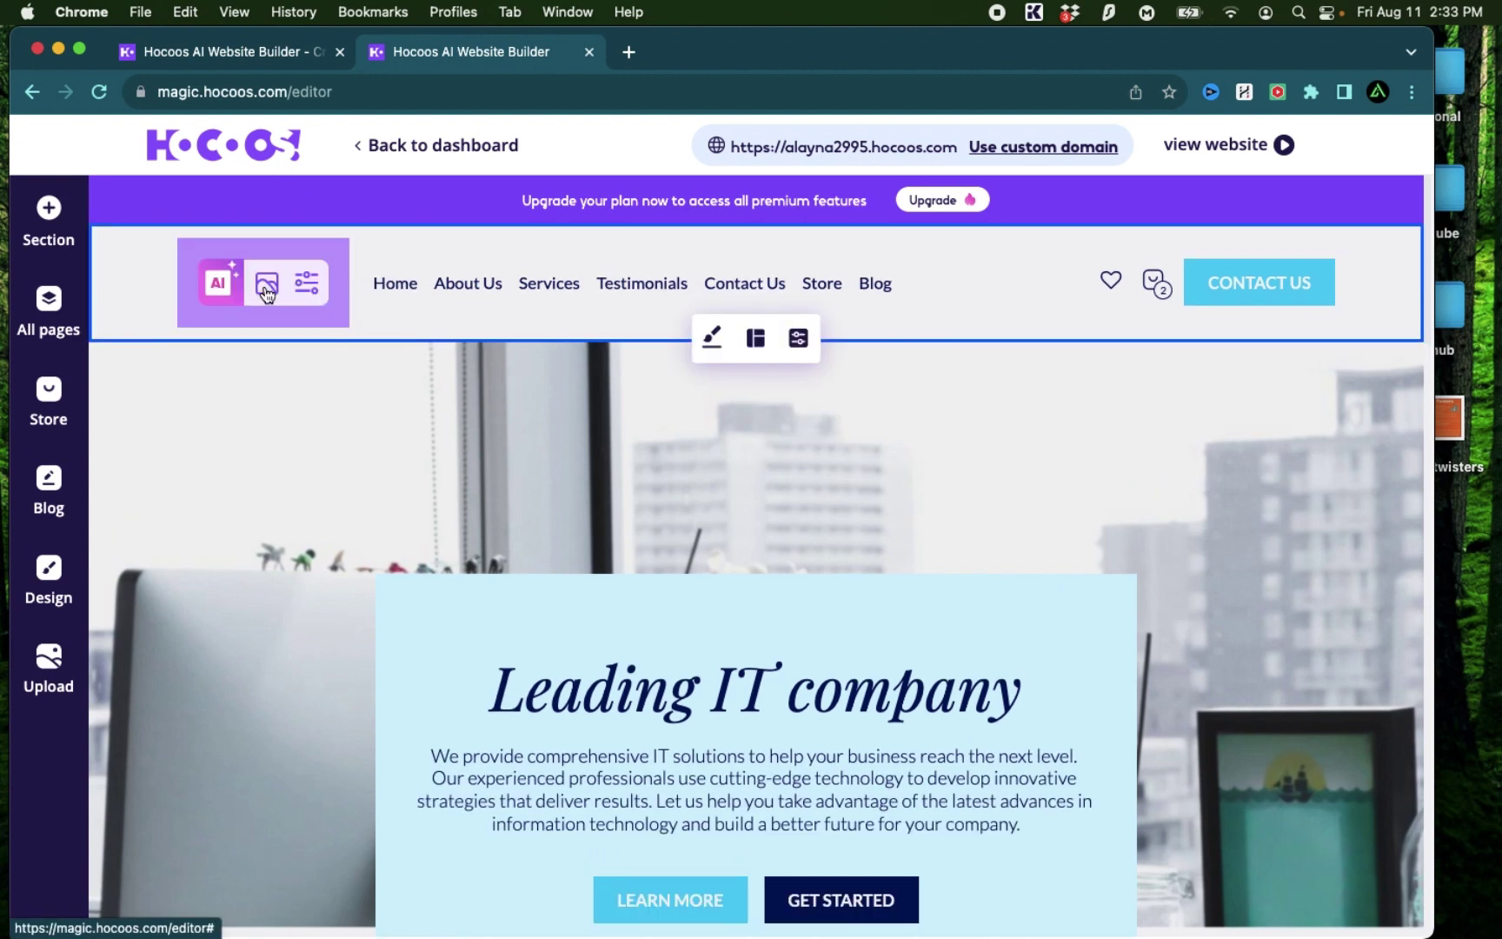
pyautogui.click(220, 286)
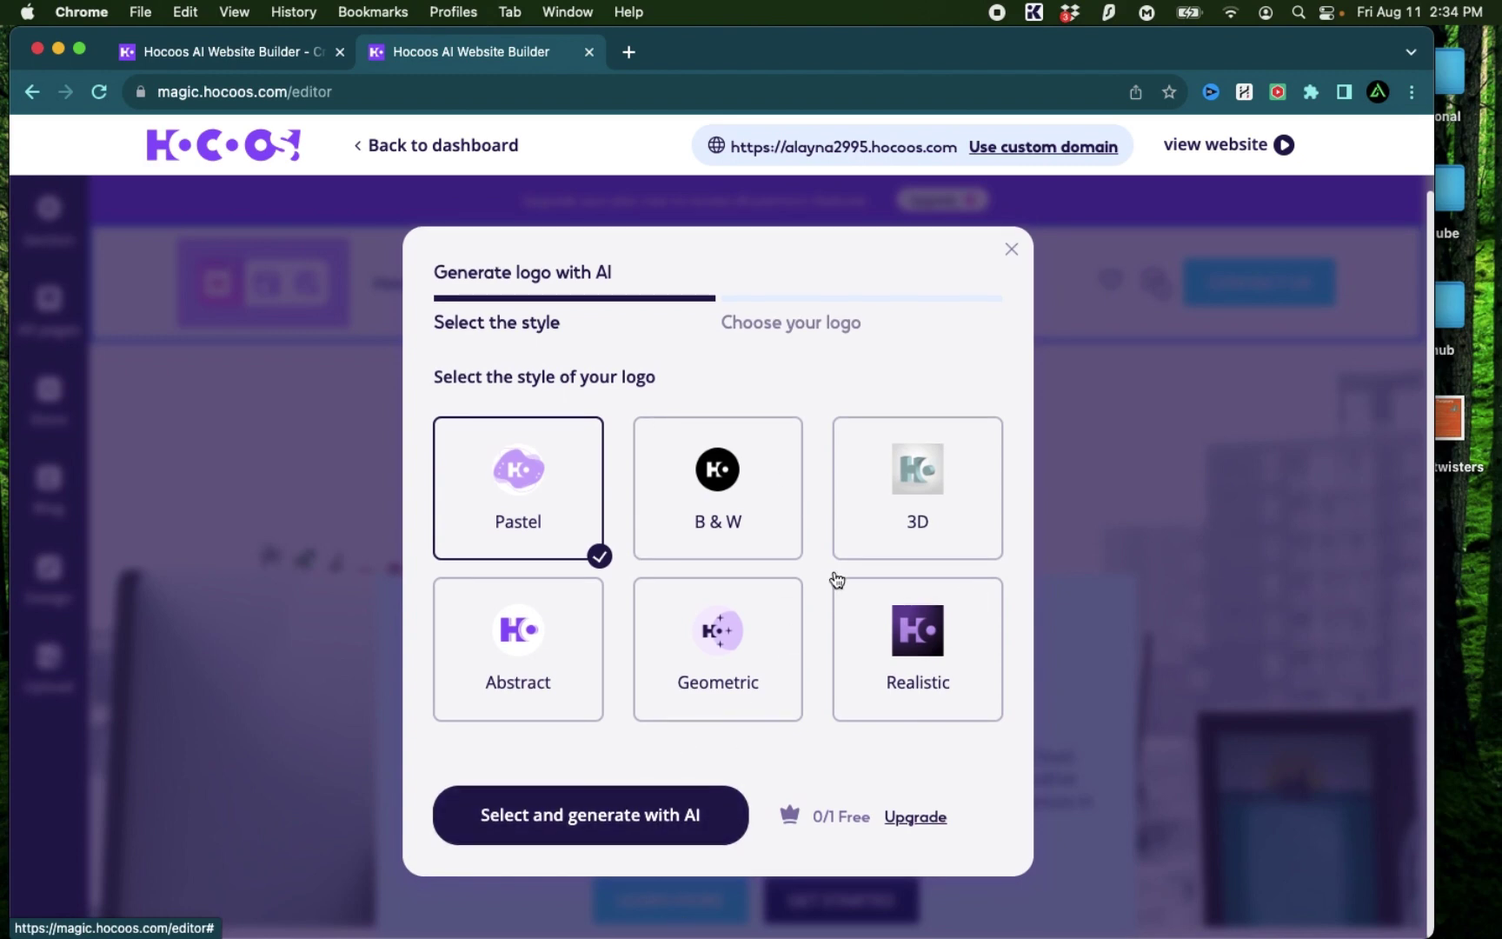
pyautogui.scroll(5, 835, 821)
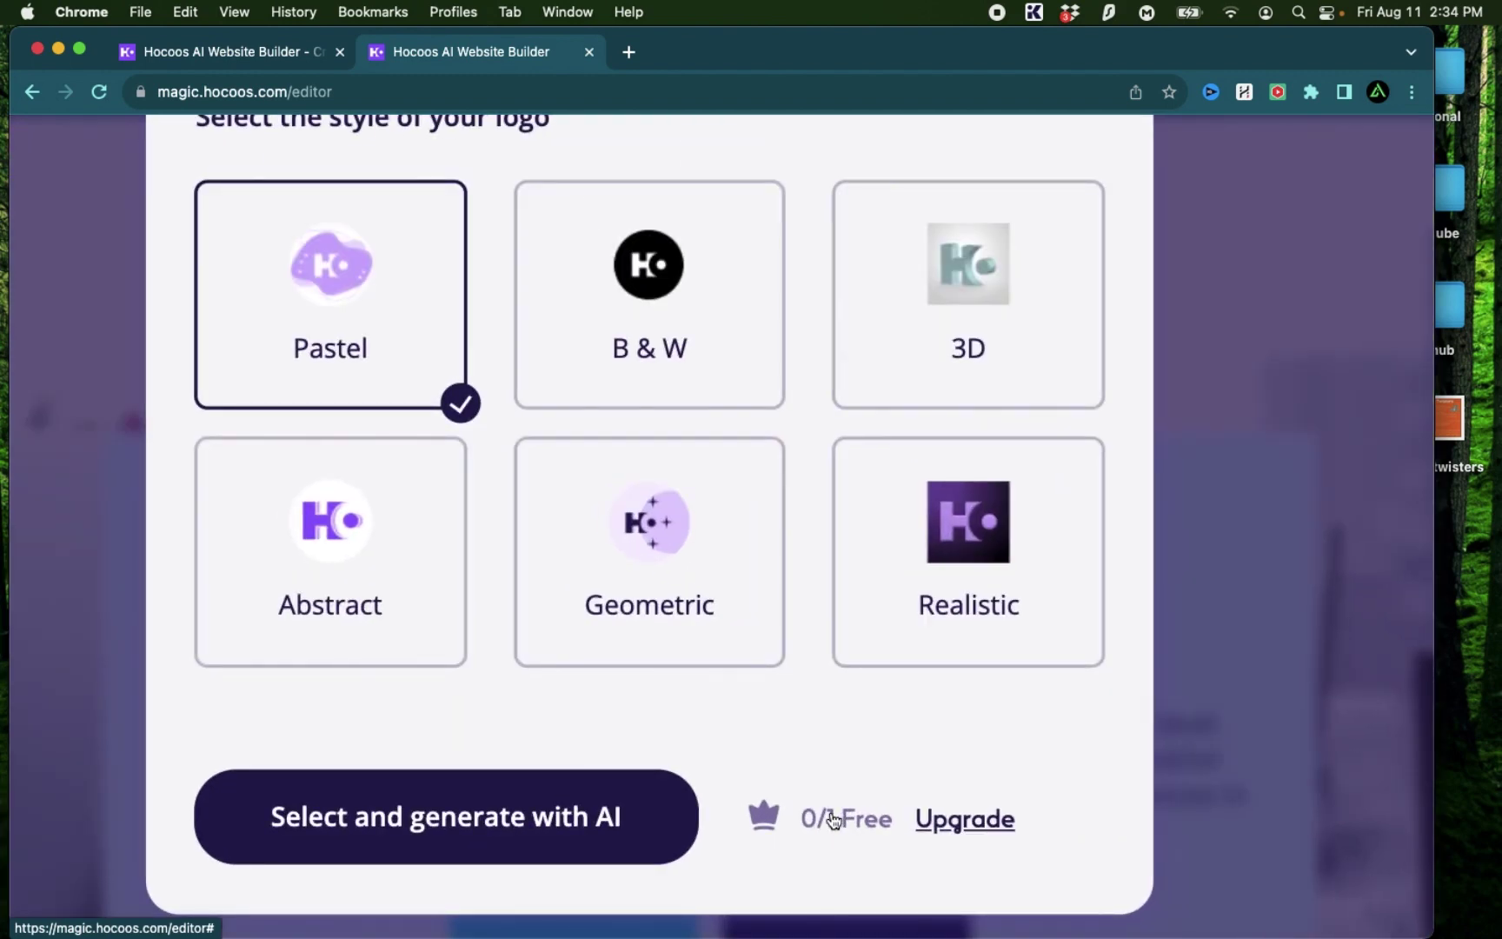
pyautogui.scroll(-5, 852, 798)
pyautogui.click(725, 527)
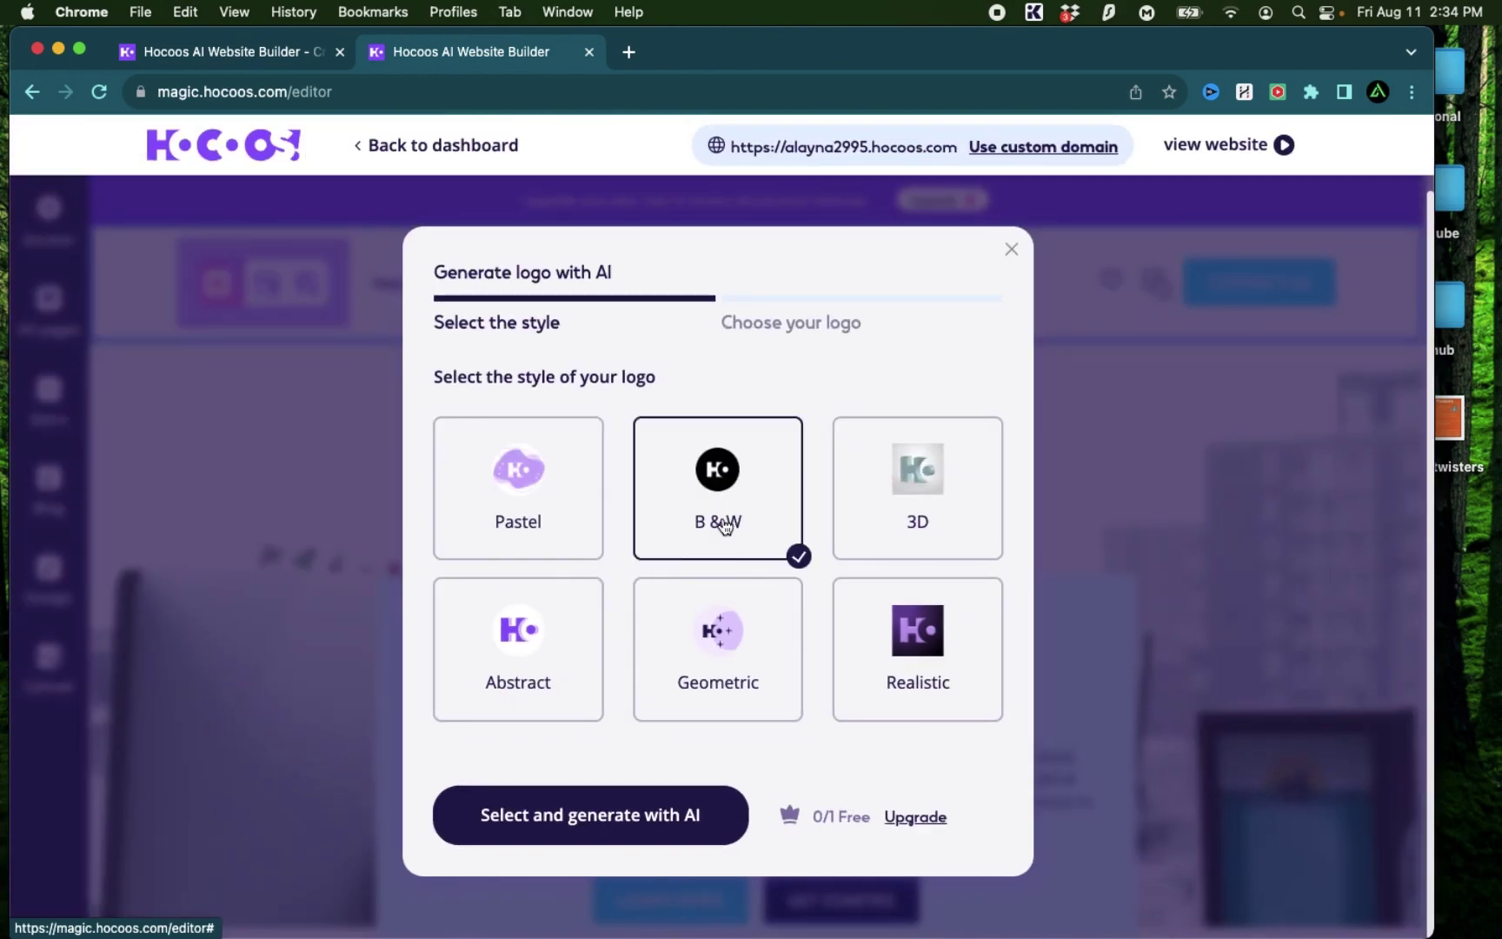
pyautogui.click(631, 825)
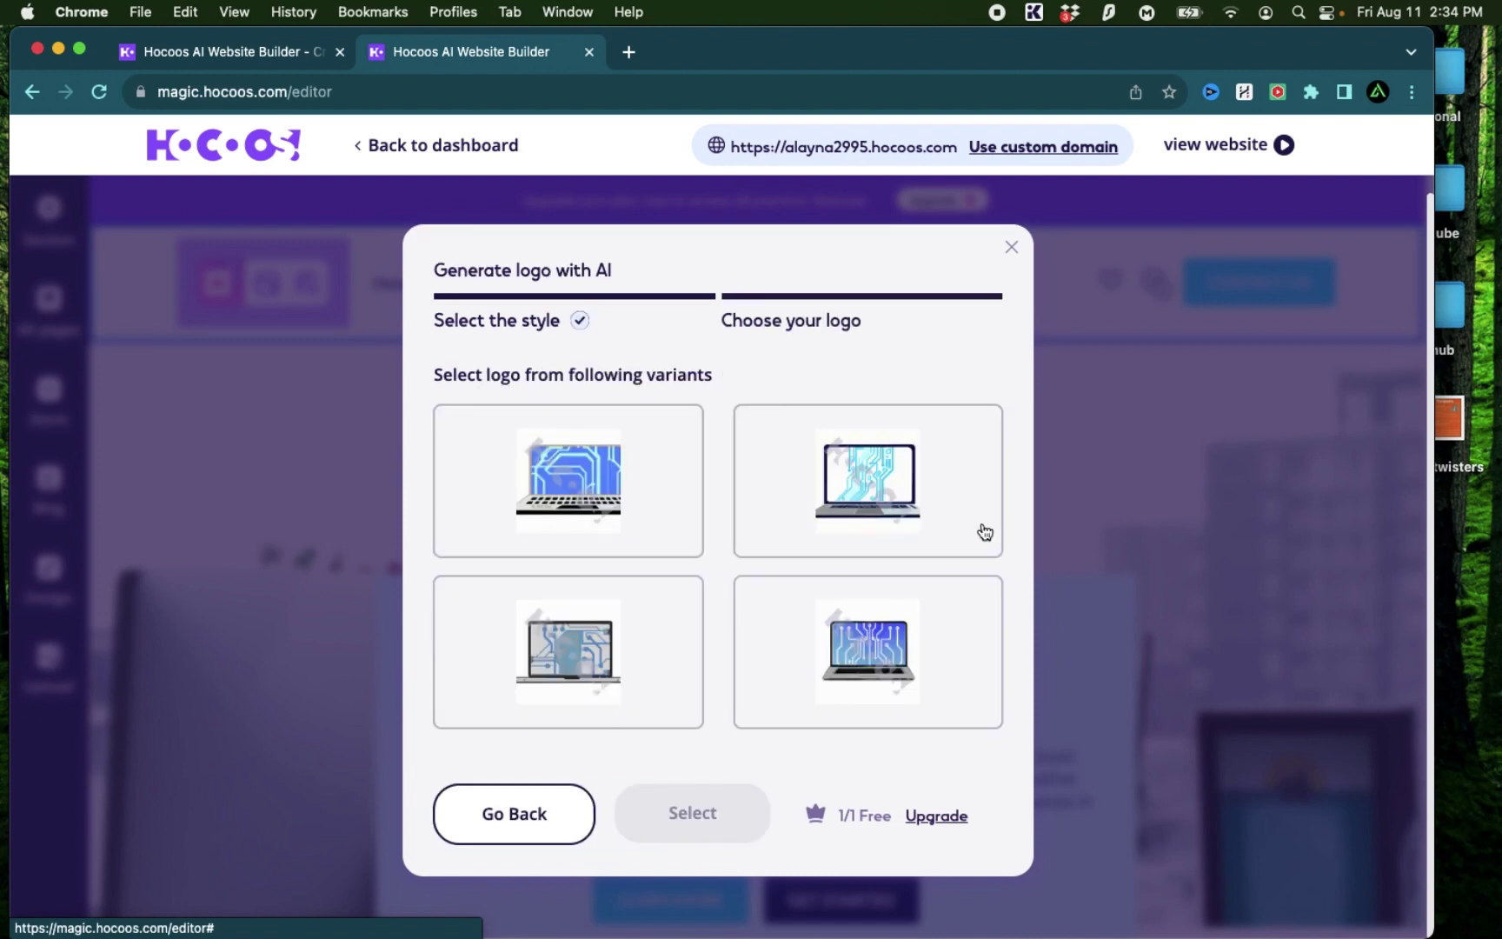
pyautogui.click(896, 649)
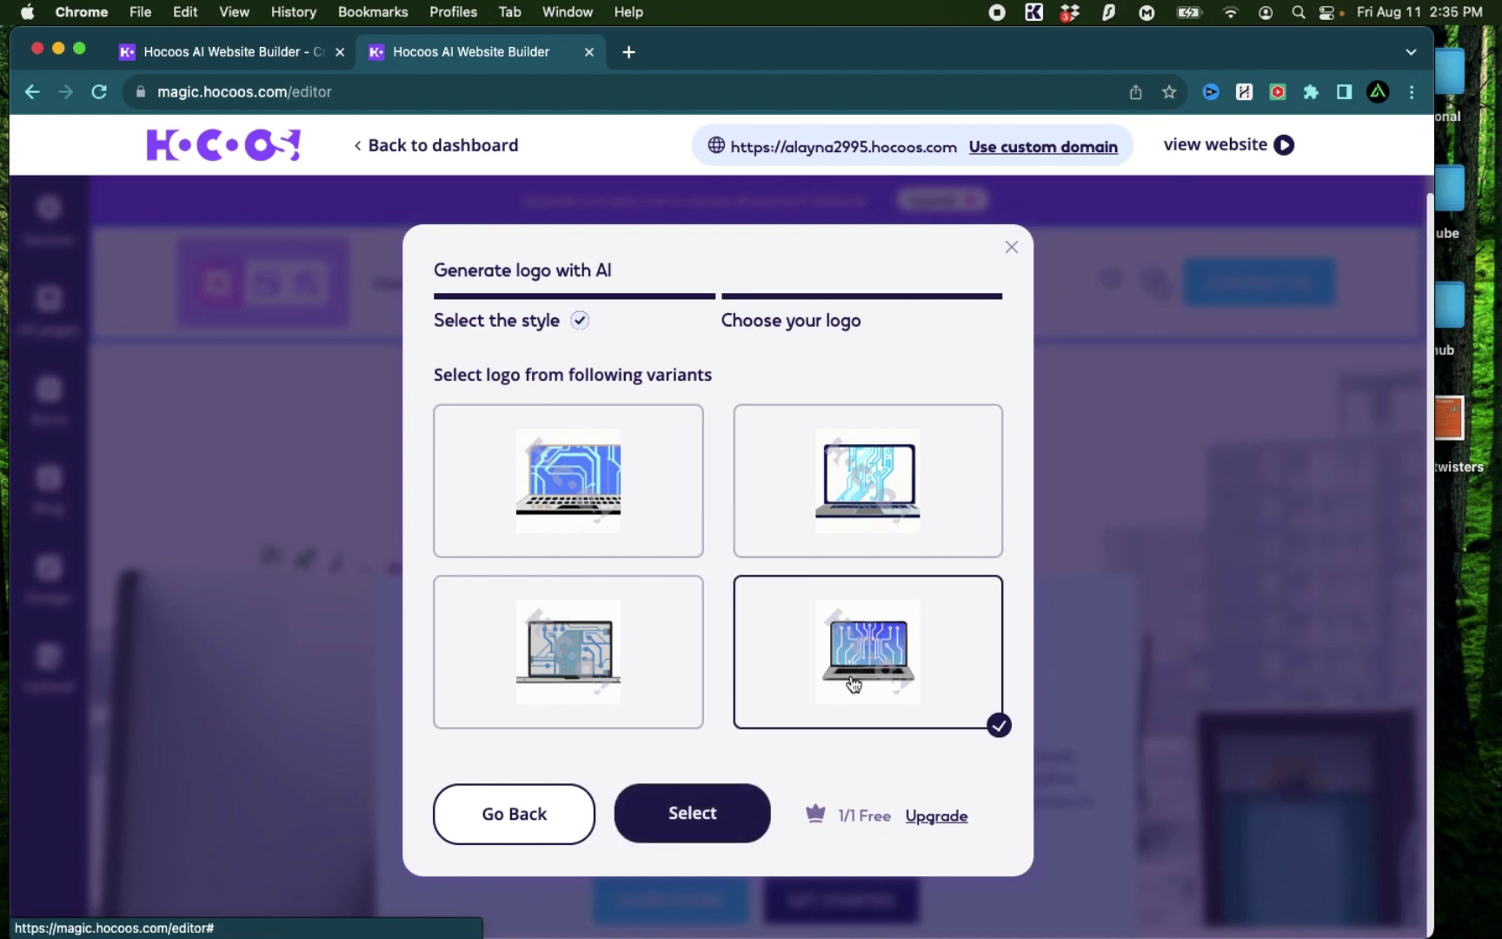
pyautogui.click(726, 830)
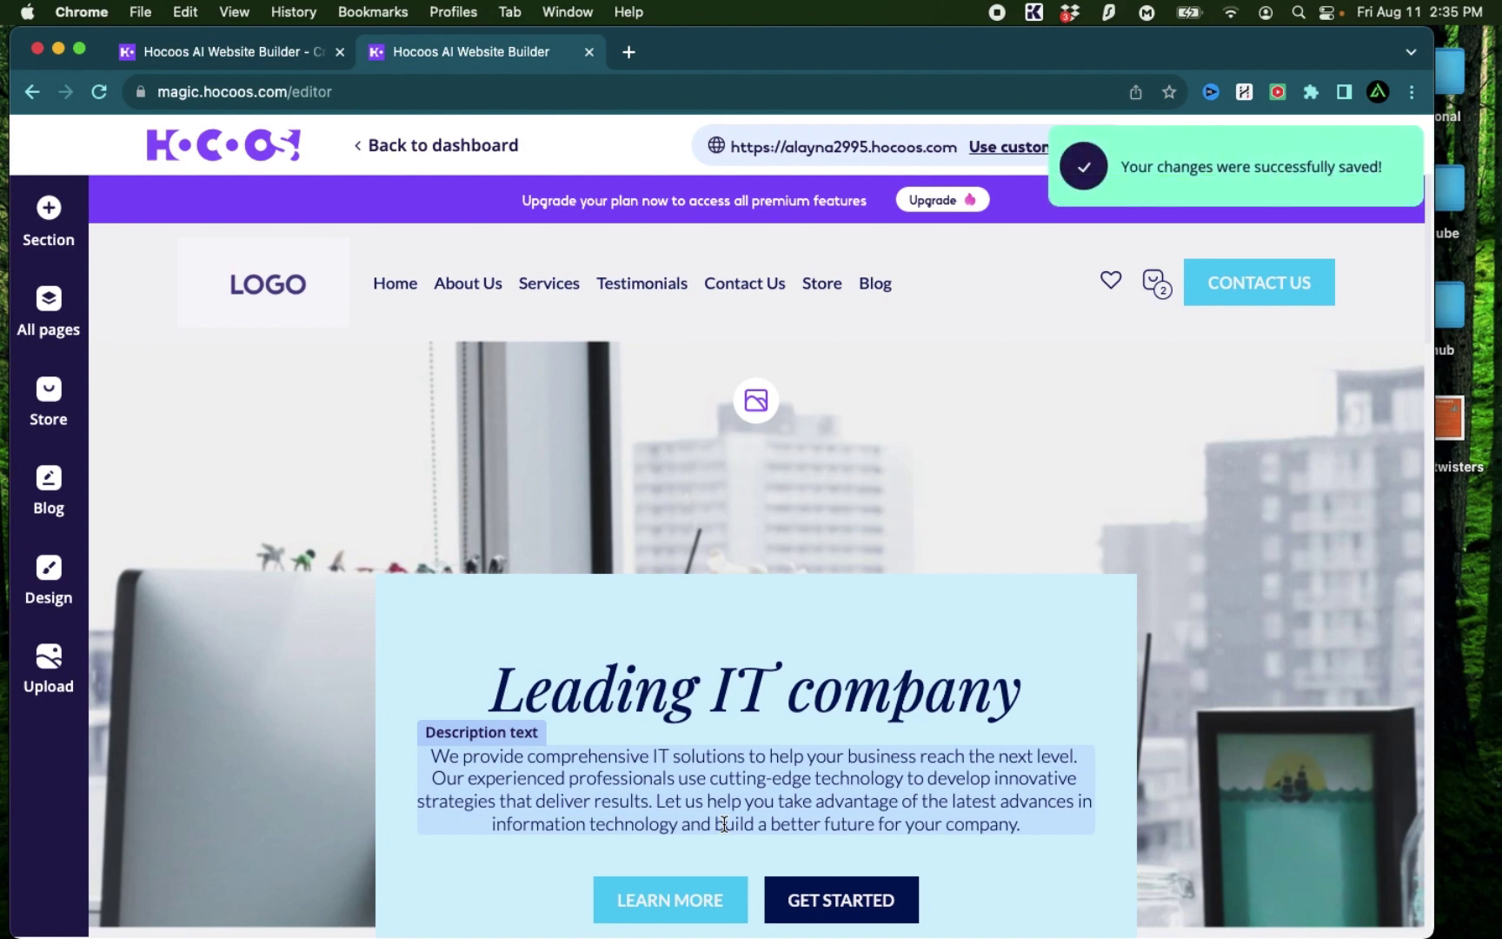
# Upload the green-on-black Testing AI logo image and use it in place of the laptop logo
pyautogui.click(129, 291)
pyautogui.scroll(3, 129, 291)
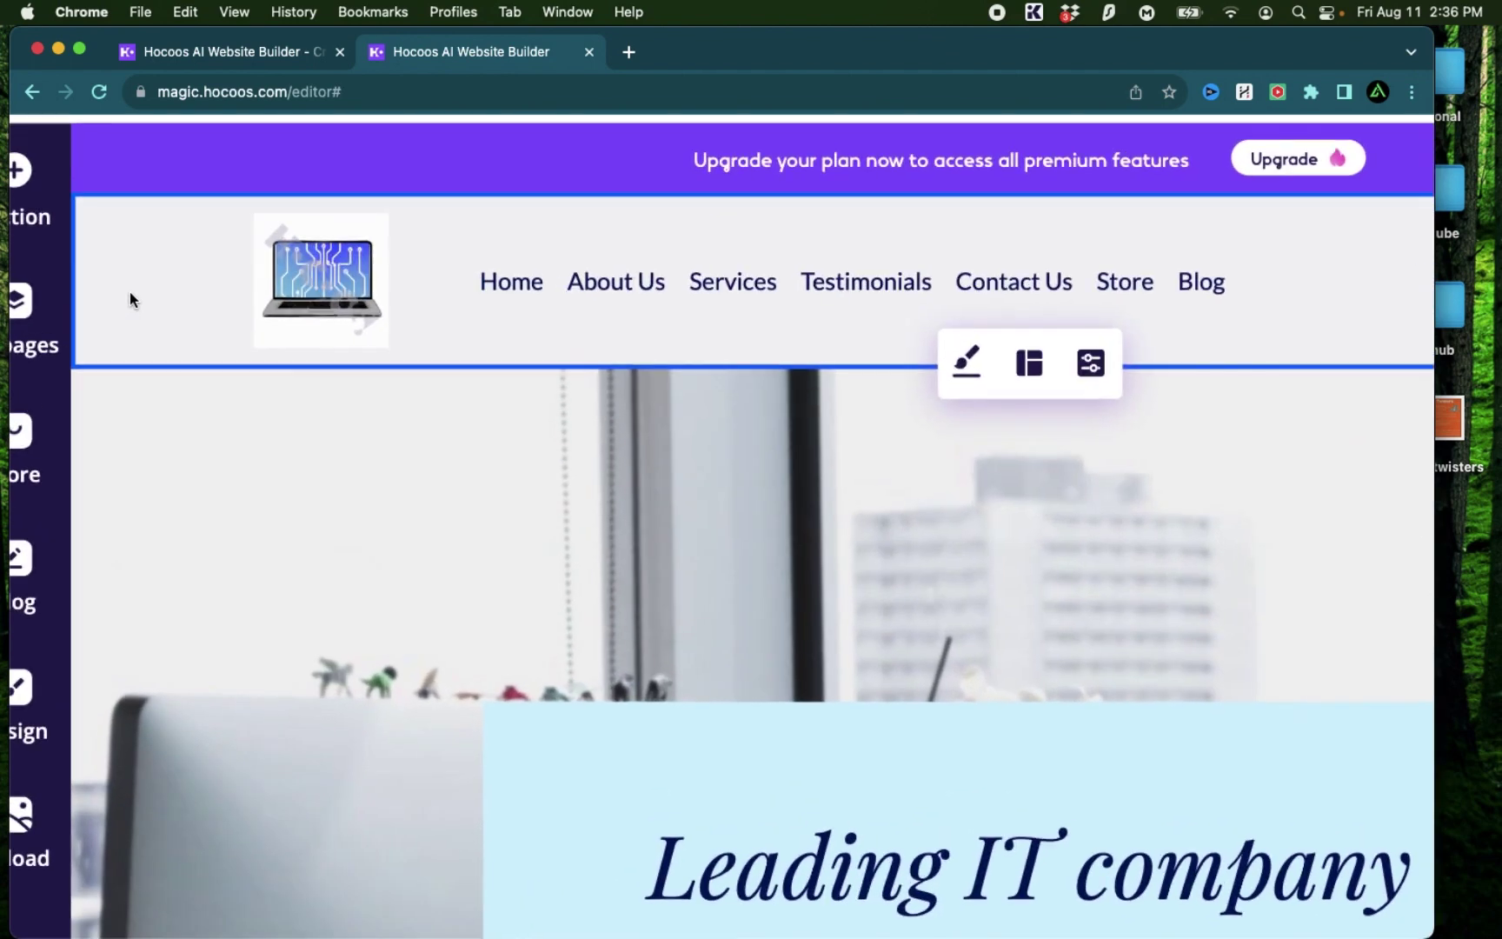
pyautogui.moveTo(338, 287)
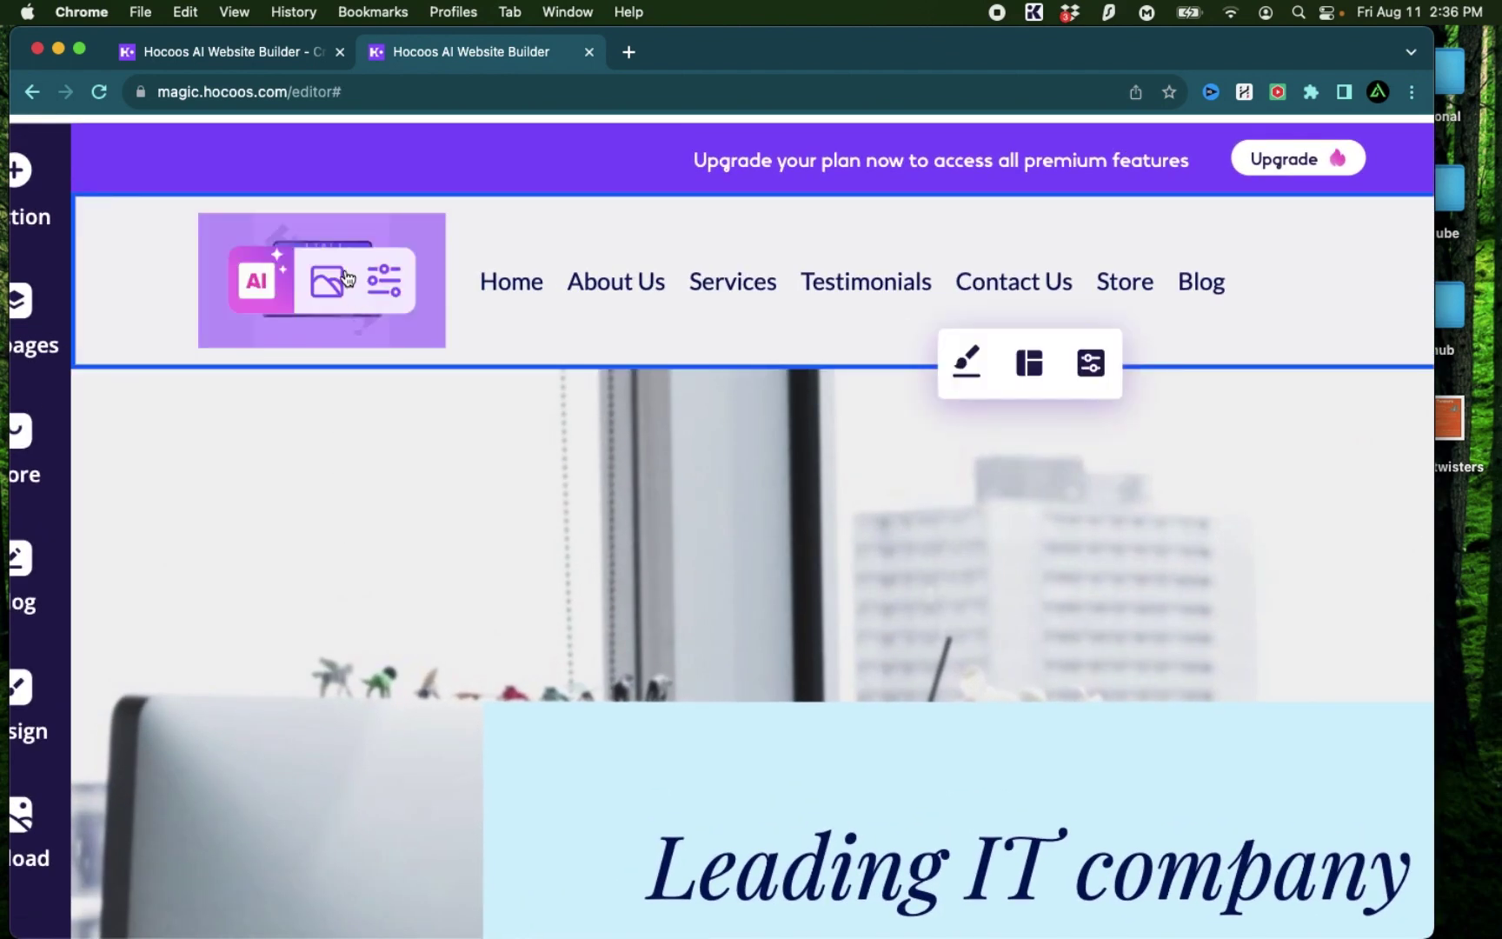
pyautogui.click(335, 287)
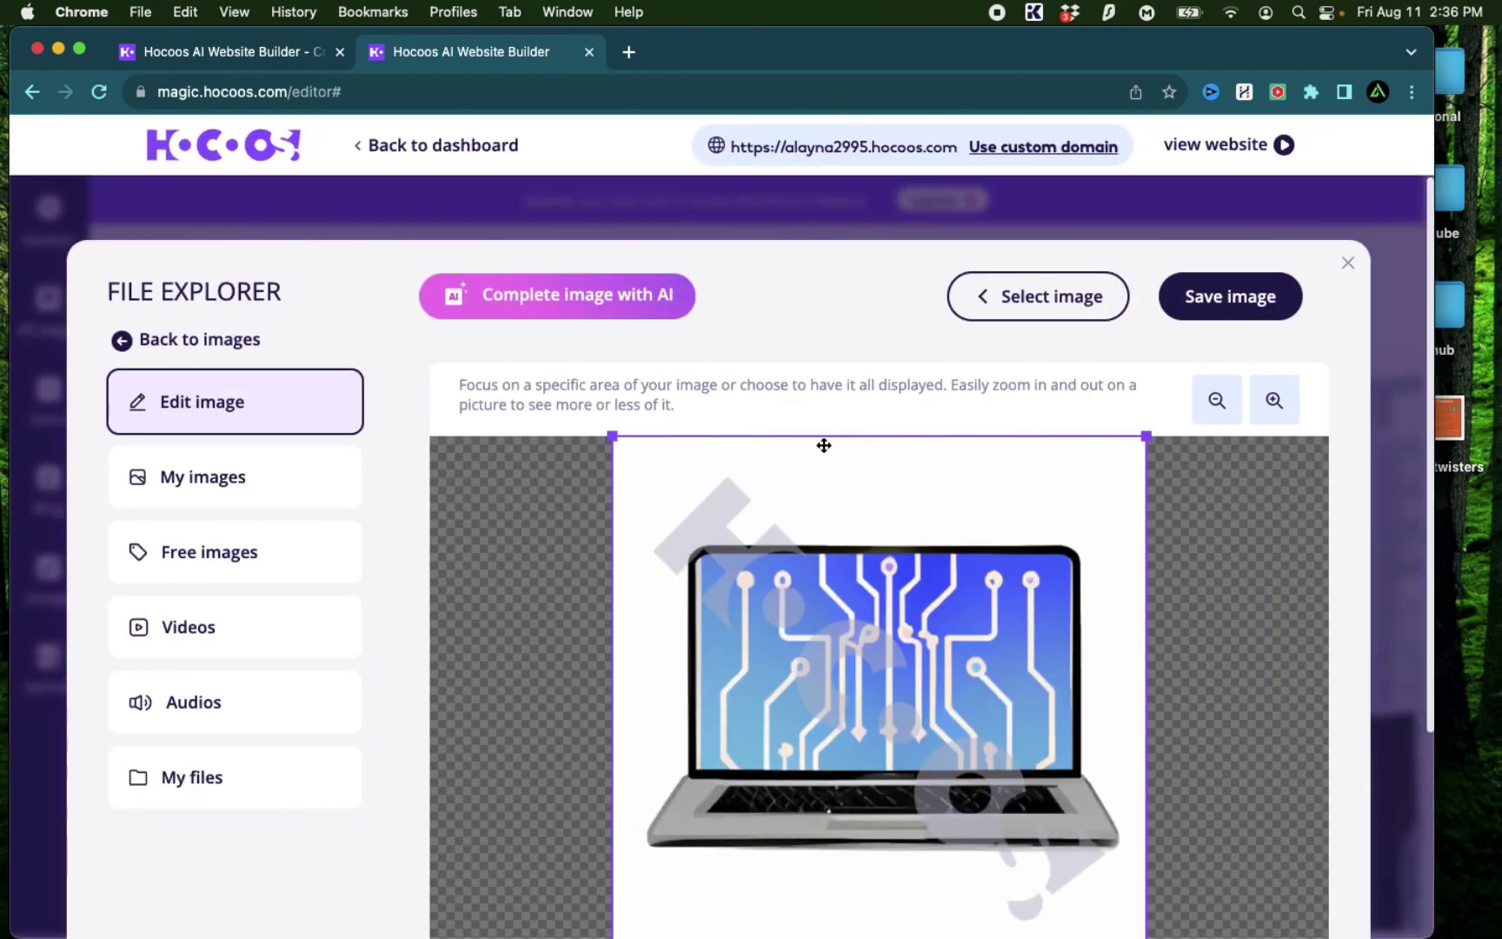
pyautogui.click(258, 489)
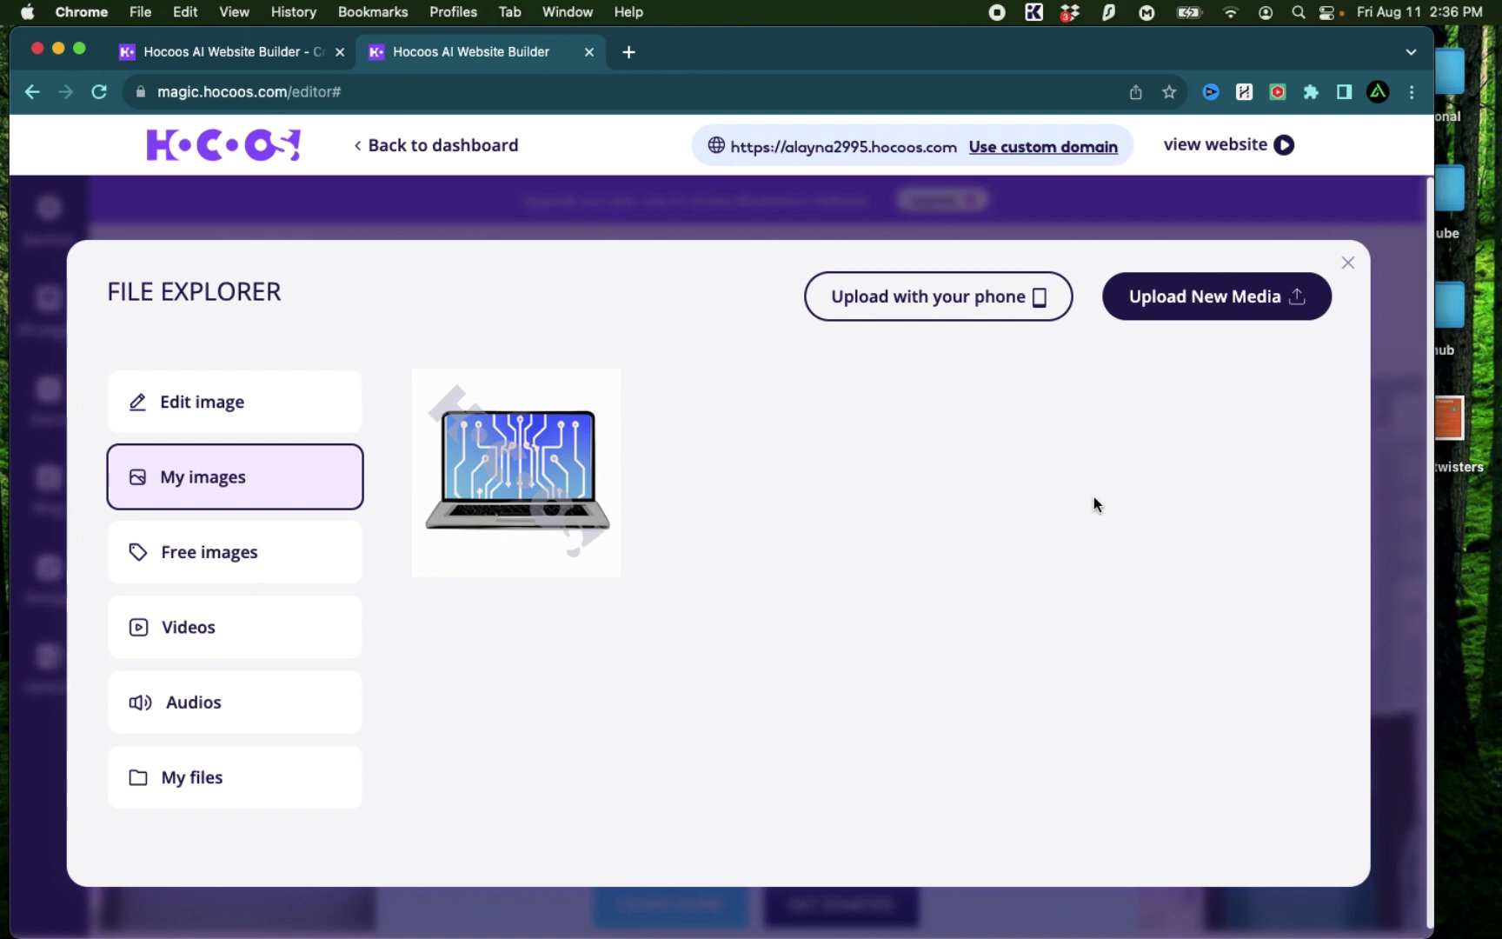
pyautogui.click(1225, 308)
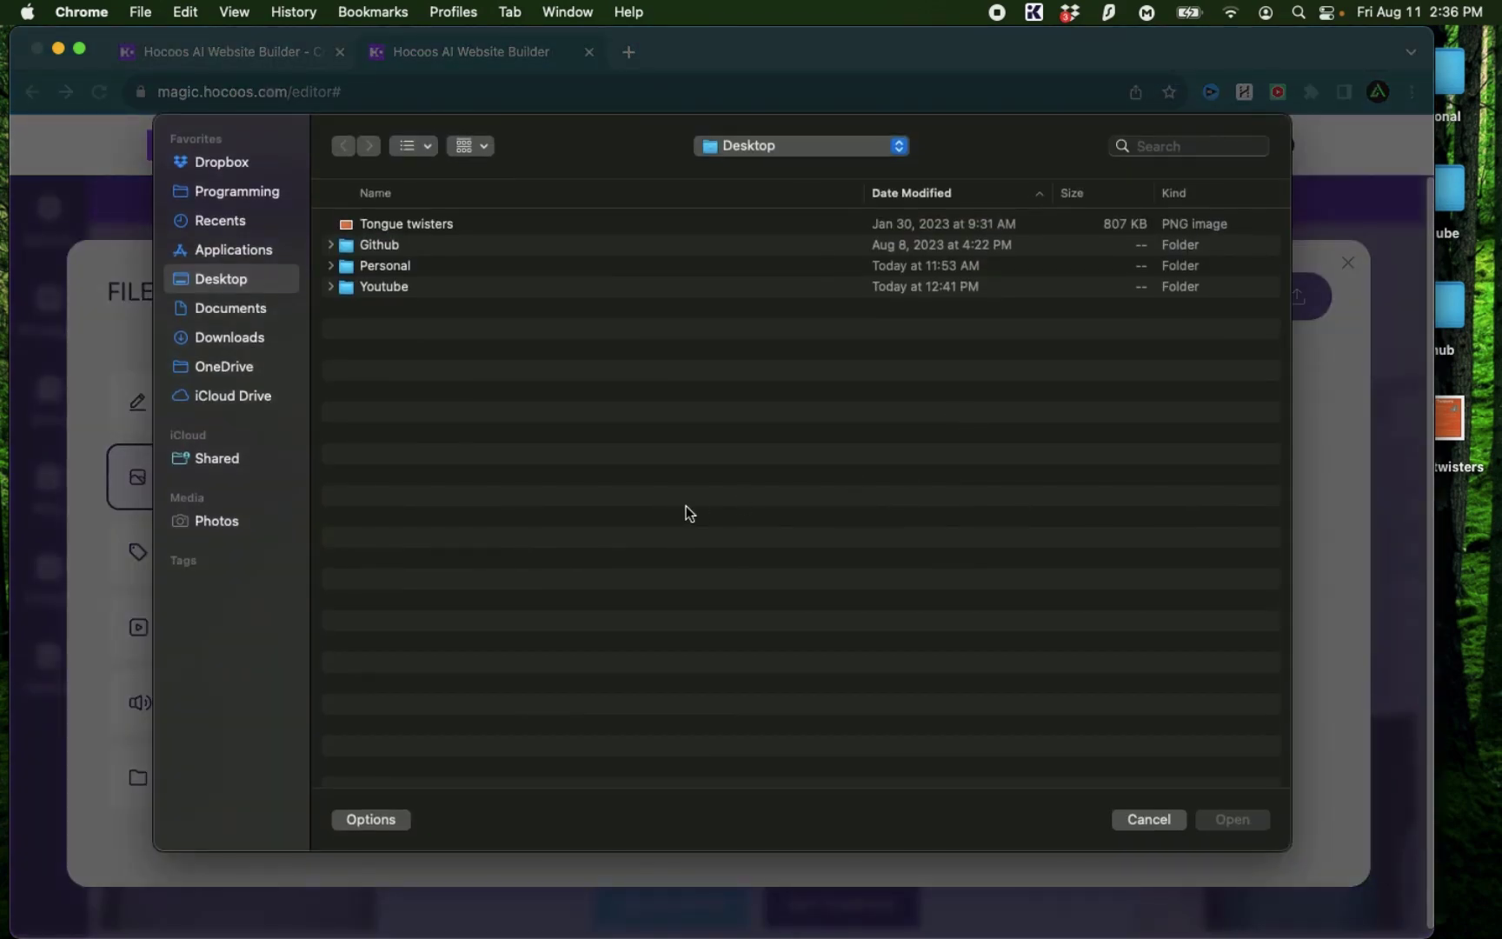
pyautogui.press('Escape')
pyautogui.click(524, 566)
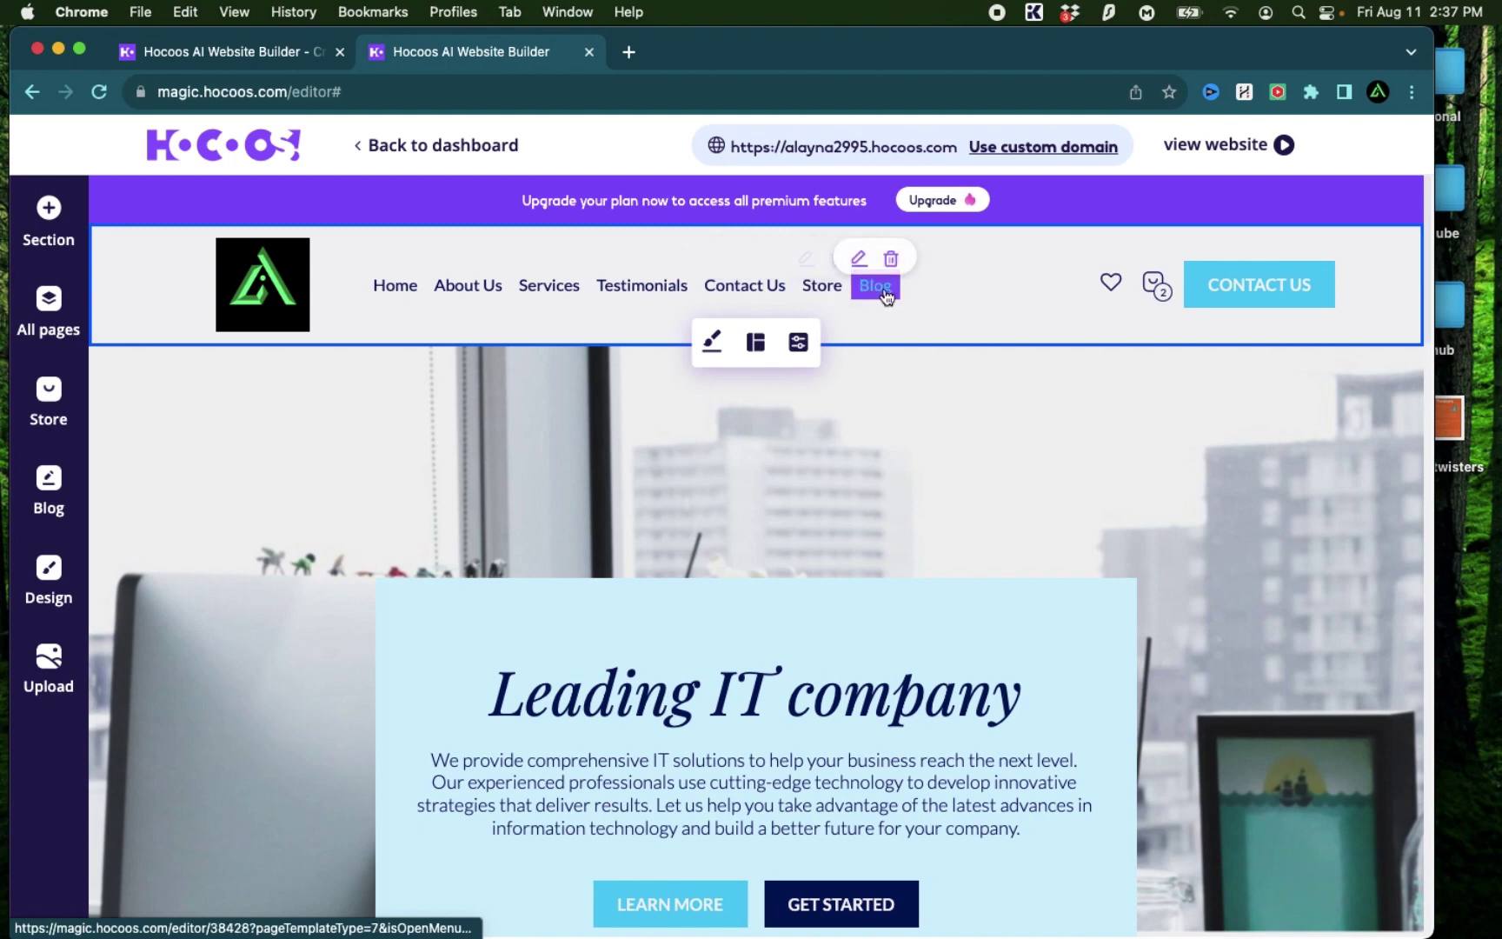
# Change the hero title from 'Leading IT company' to 'Testing AI'
pyautogui.scroll(-2, 923, 441)
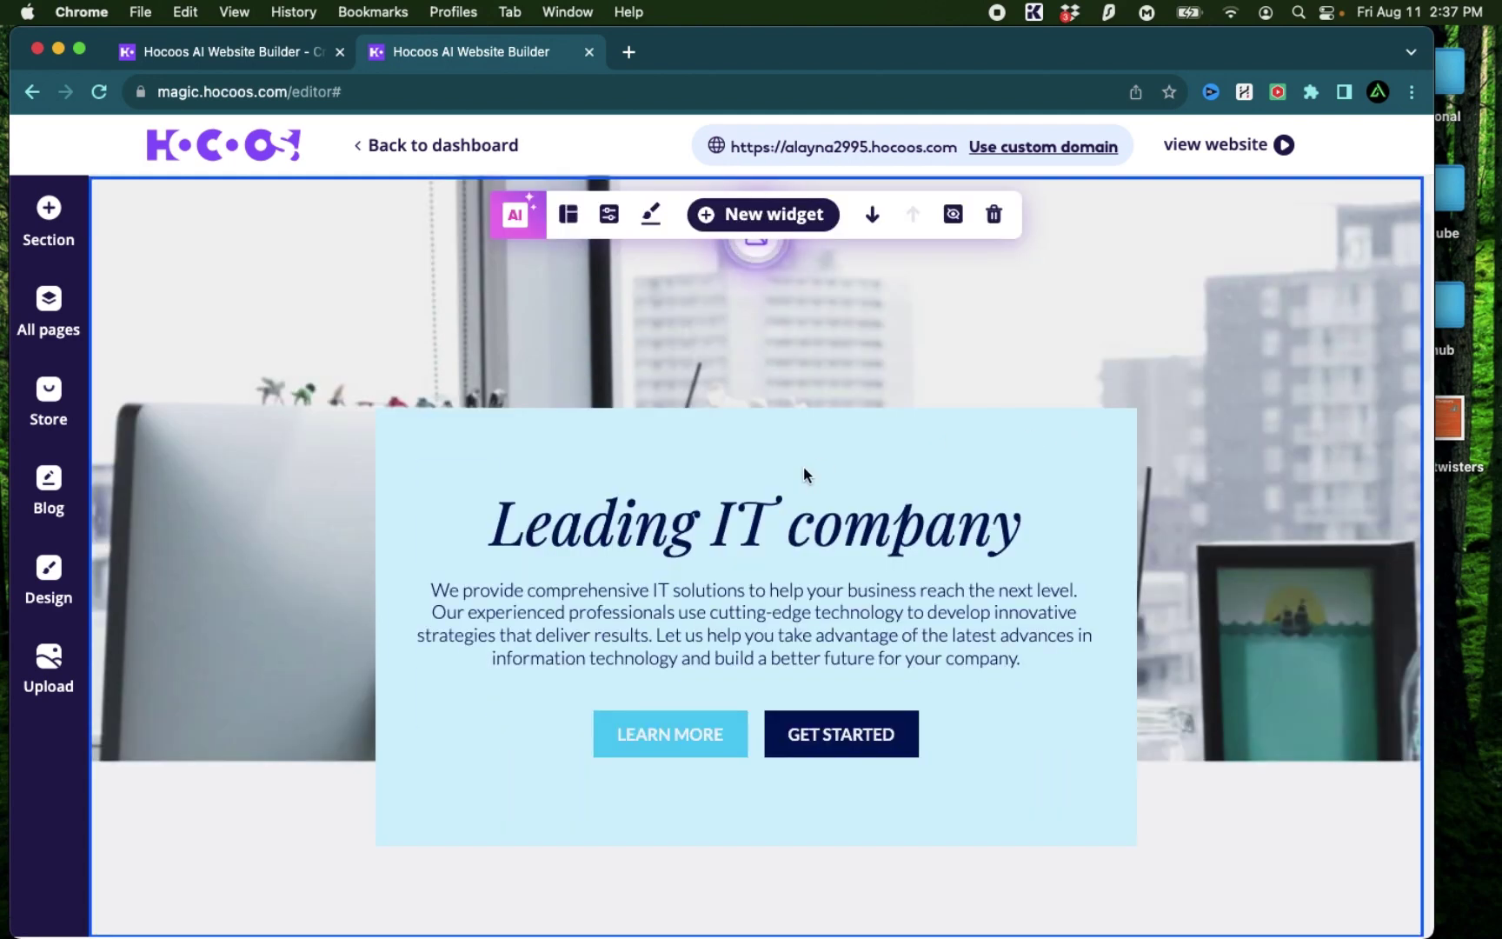
pyautogui.click(749, 506)
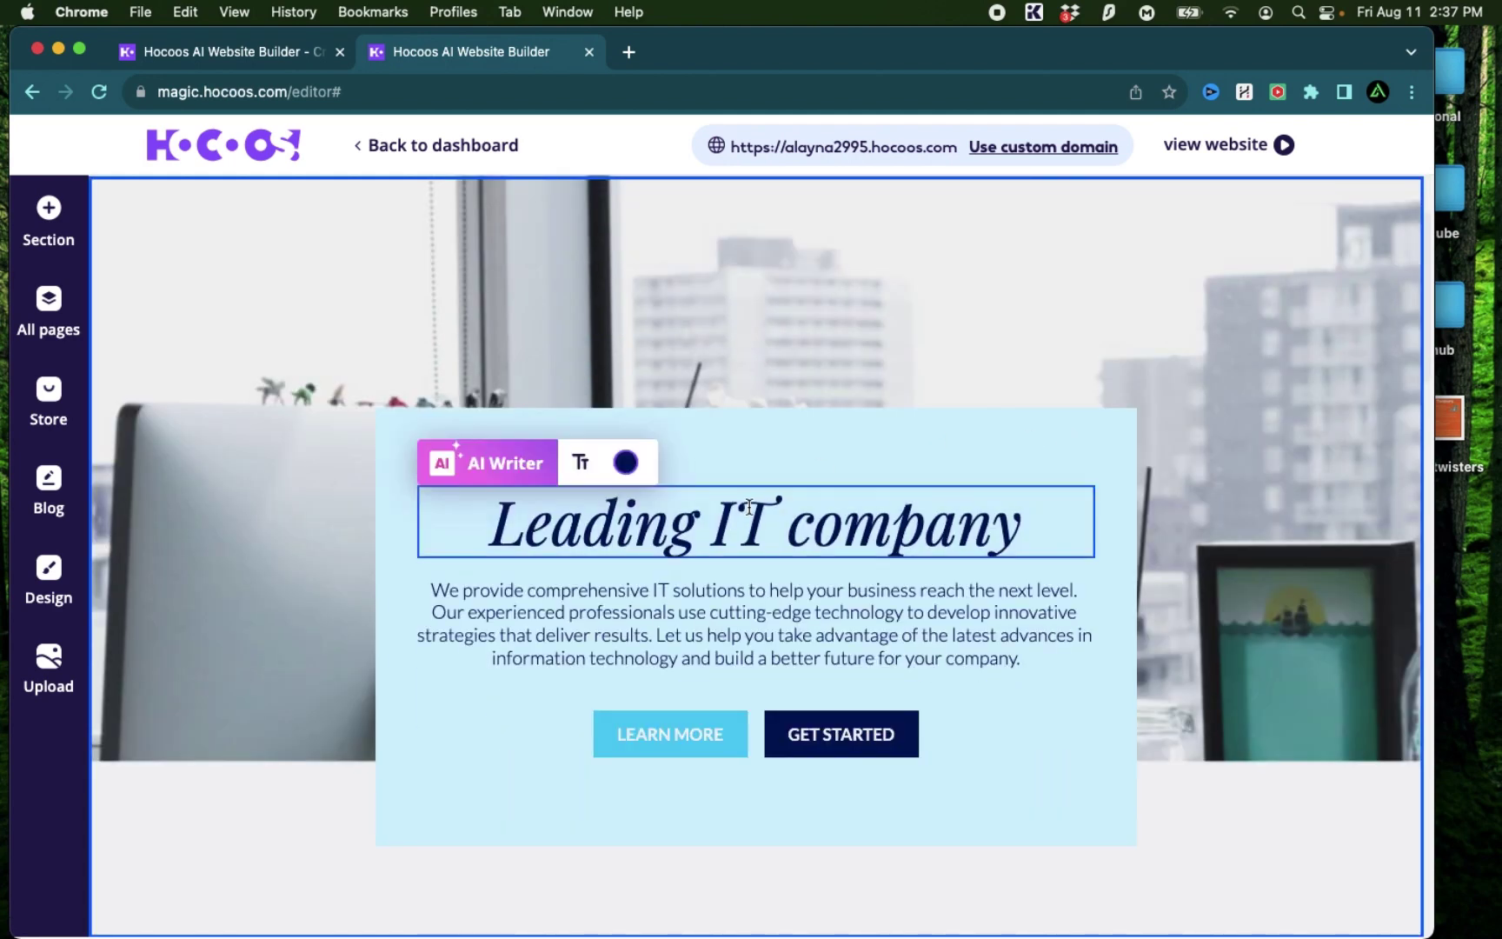
pyautogui.tripleClick(560, 526)
pyautogui.write('Testing AI')
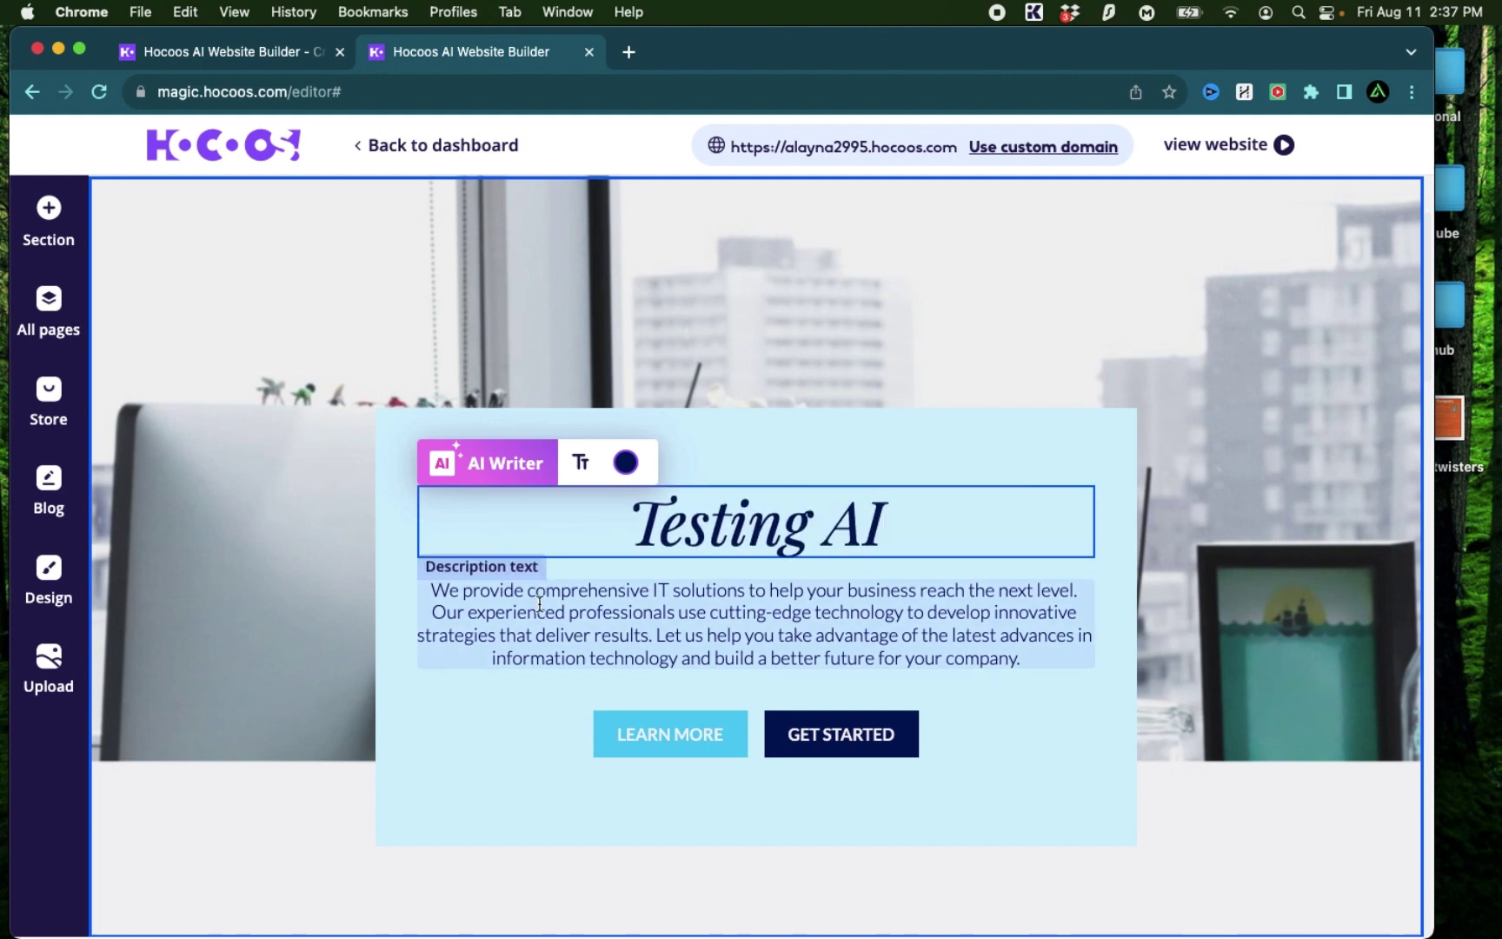
# Replace the hero description with 'I provide consulting services for AI and Automation. I also provide sponsored content…'
pyautogui.click(747, 635)
pyautogui.tripleClick(747, 634)
pyautogui.press('BackSpace')
pyautogui.write('I provide consulting ')
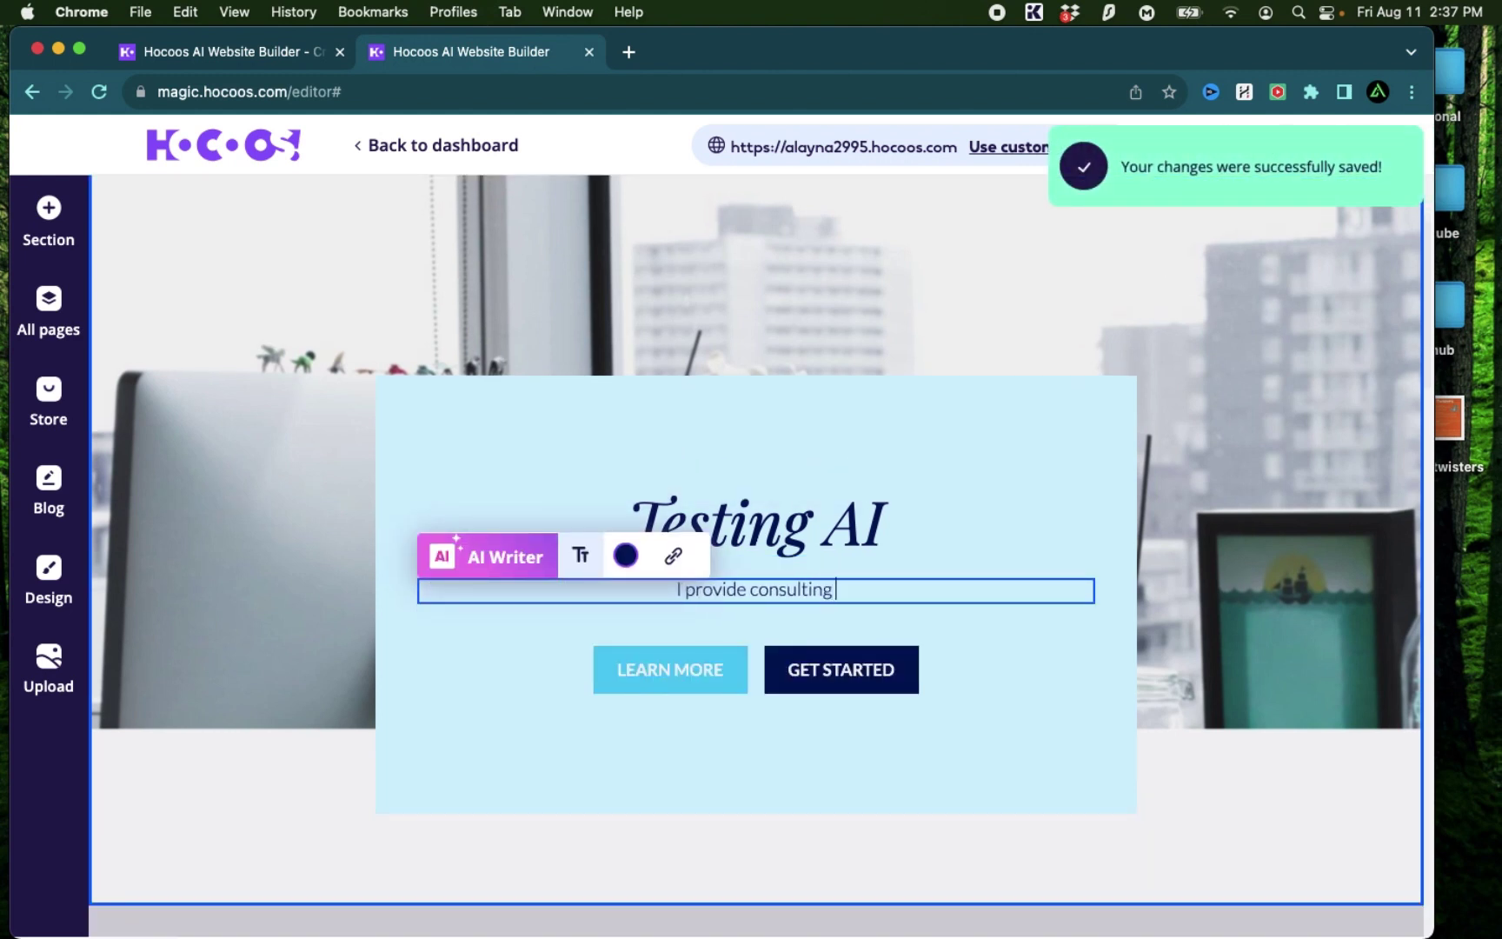
pyautogui.write('services for ')
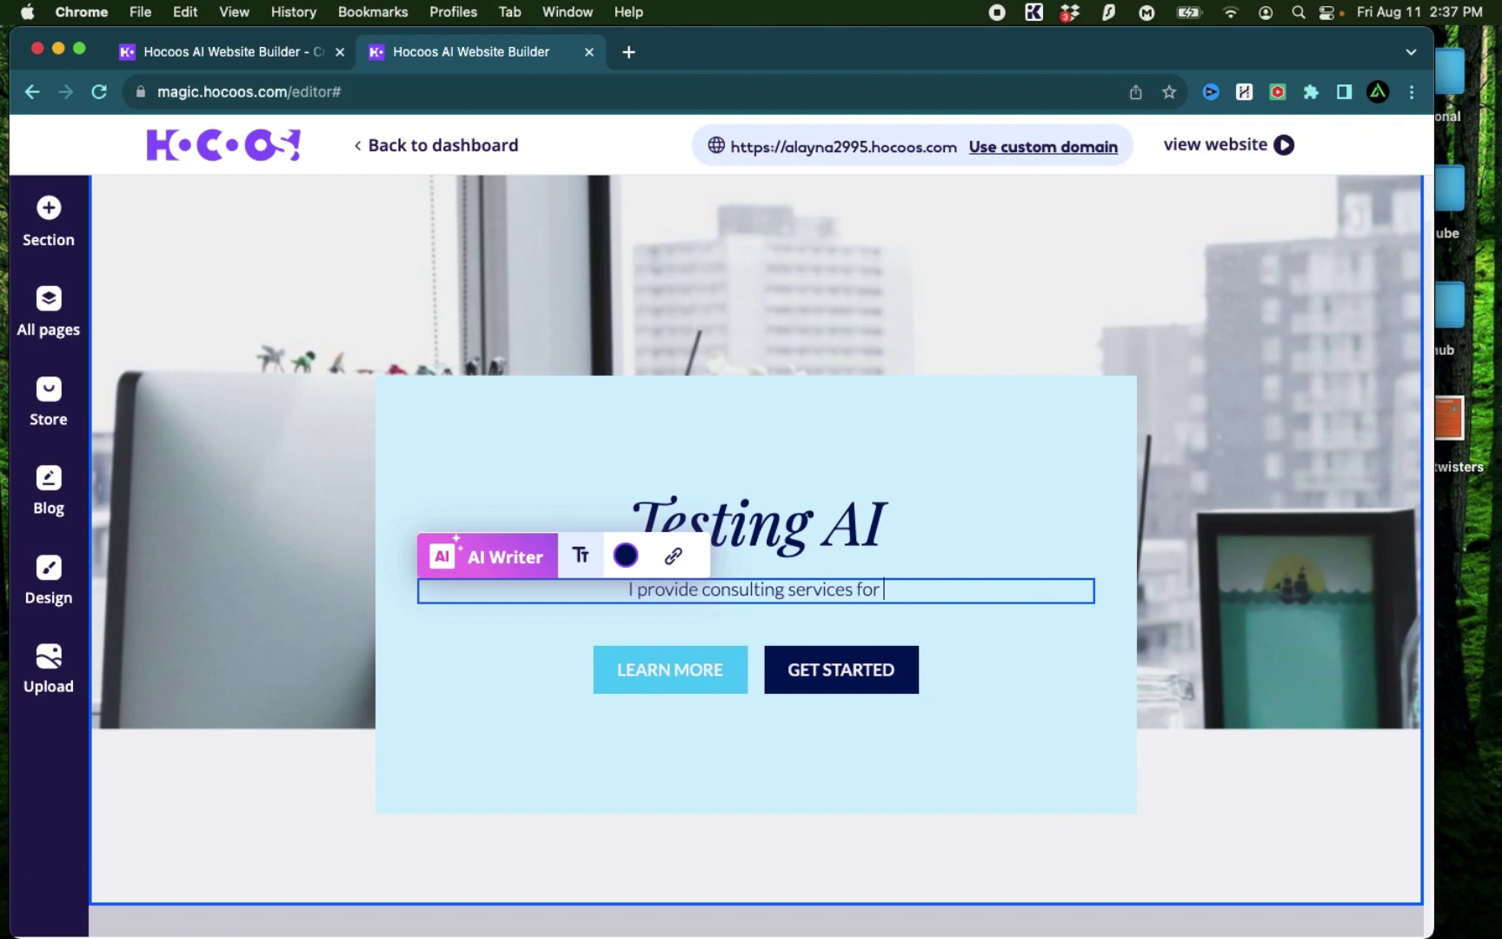
pyautogui.write('AI and A')
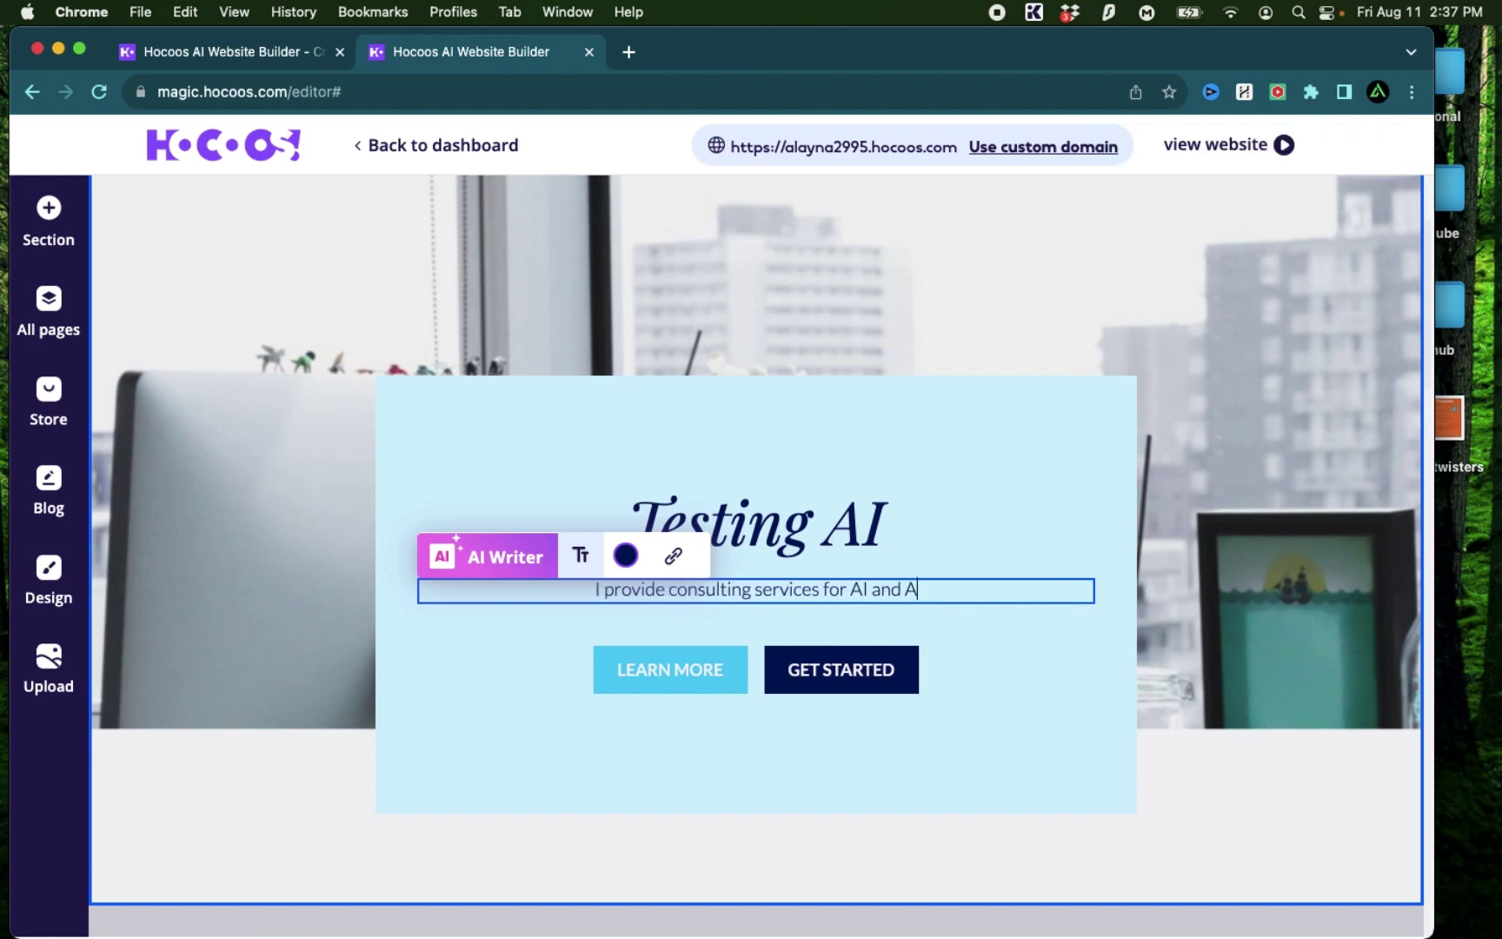
pyautogui.write('utomation. I also')
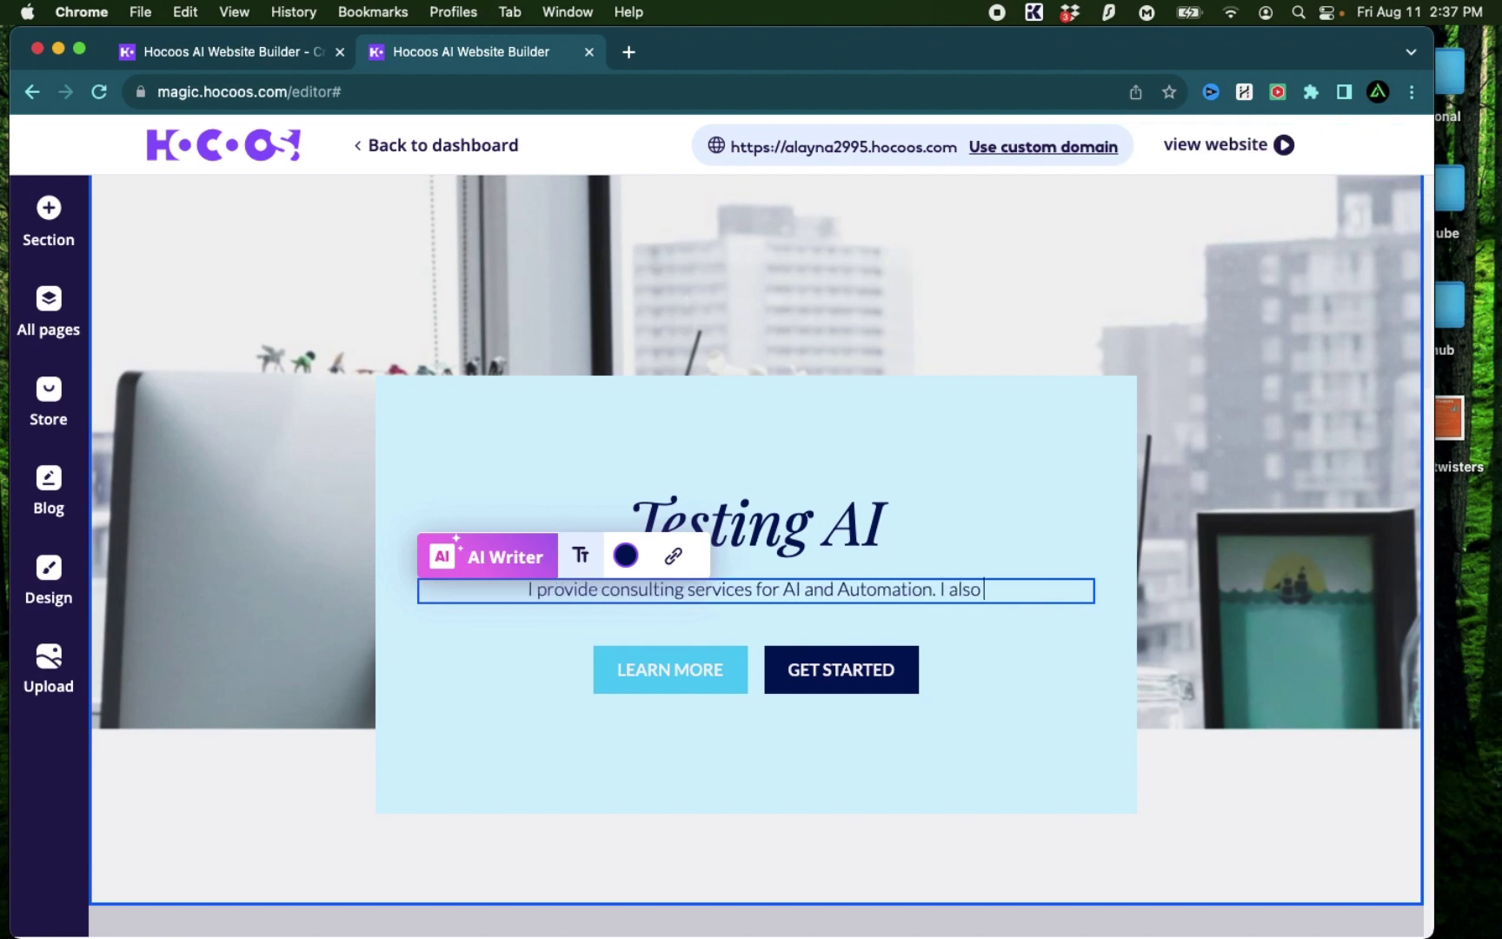
pyautogui.write(' provide')
pyautogui.write(' sp')
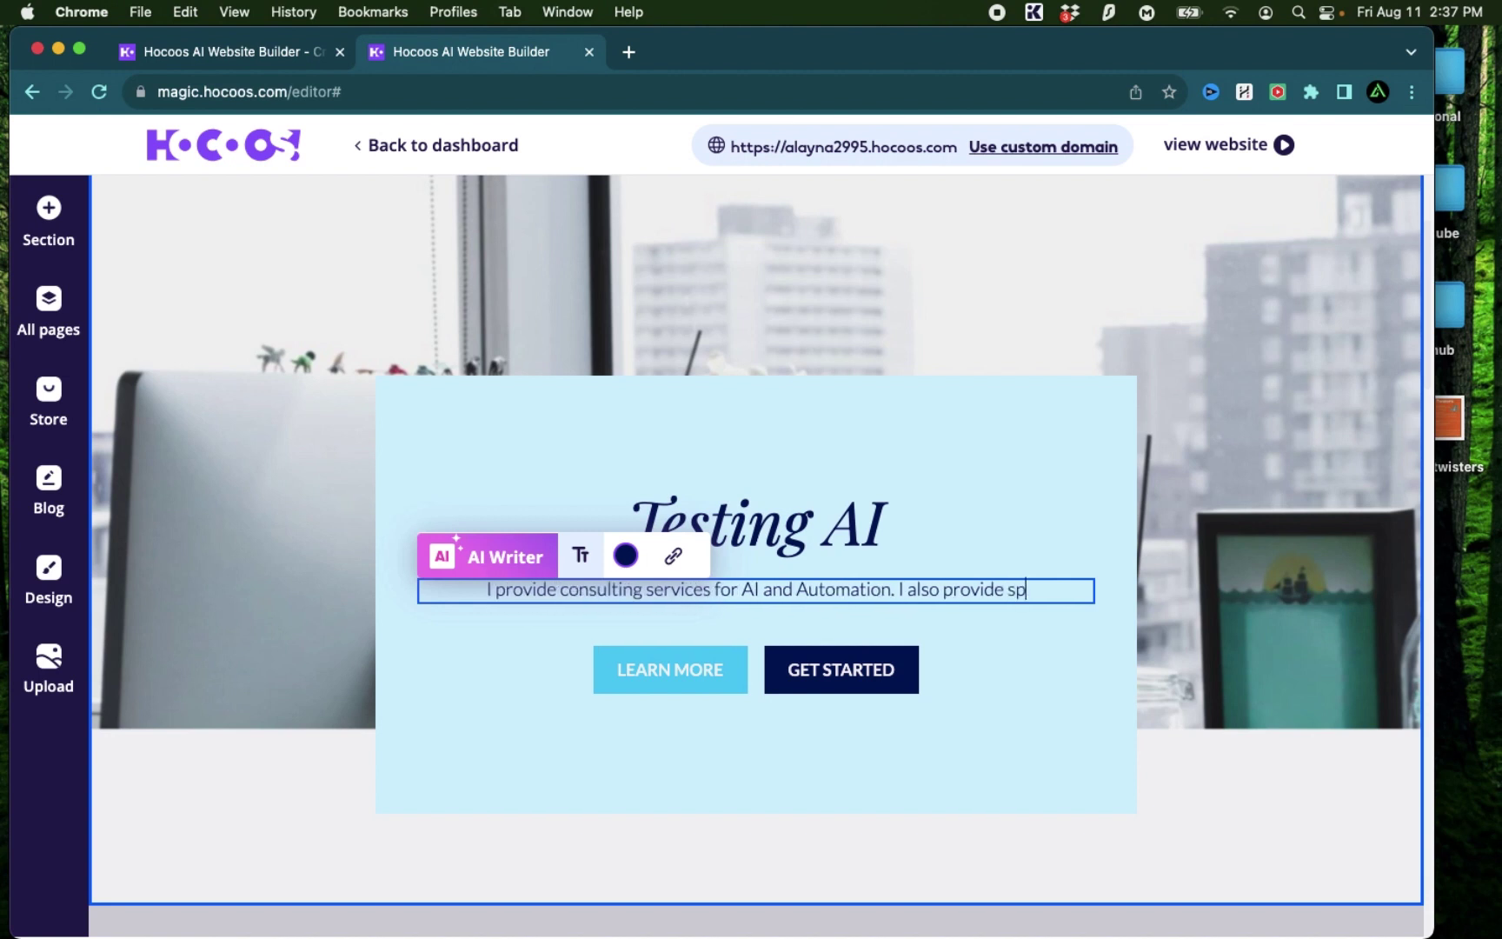
pyautogui.write('onsored content for ')
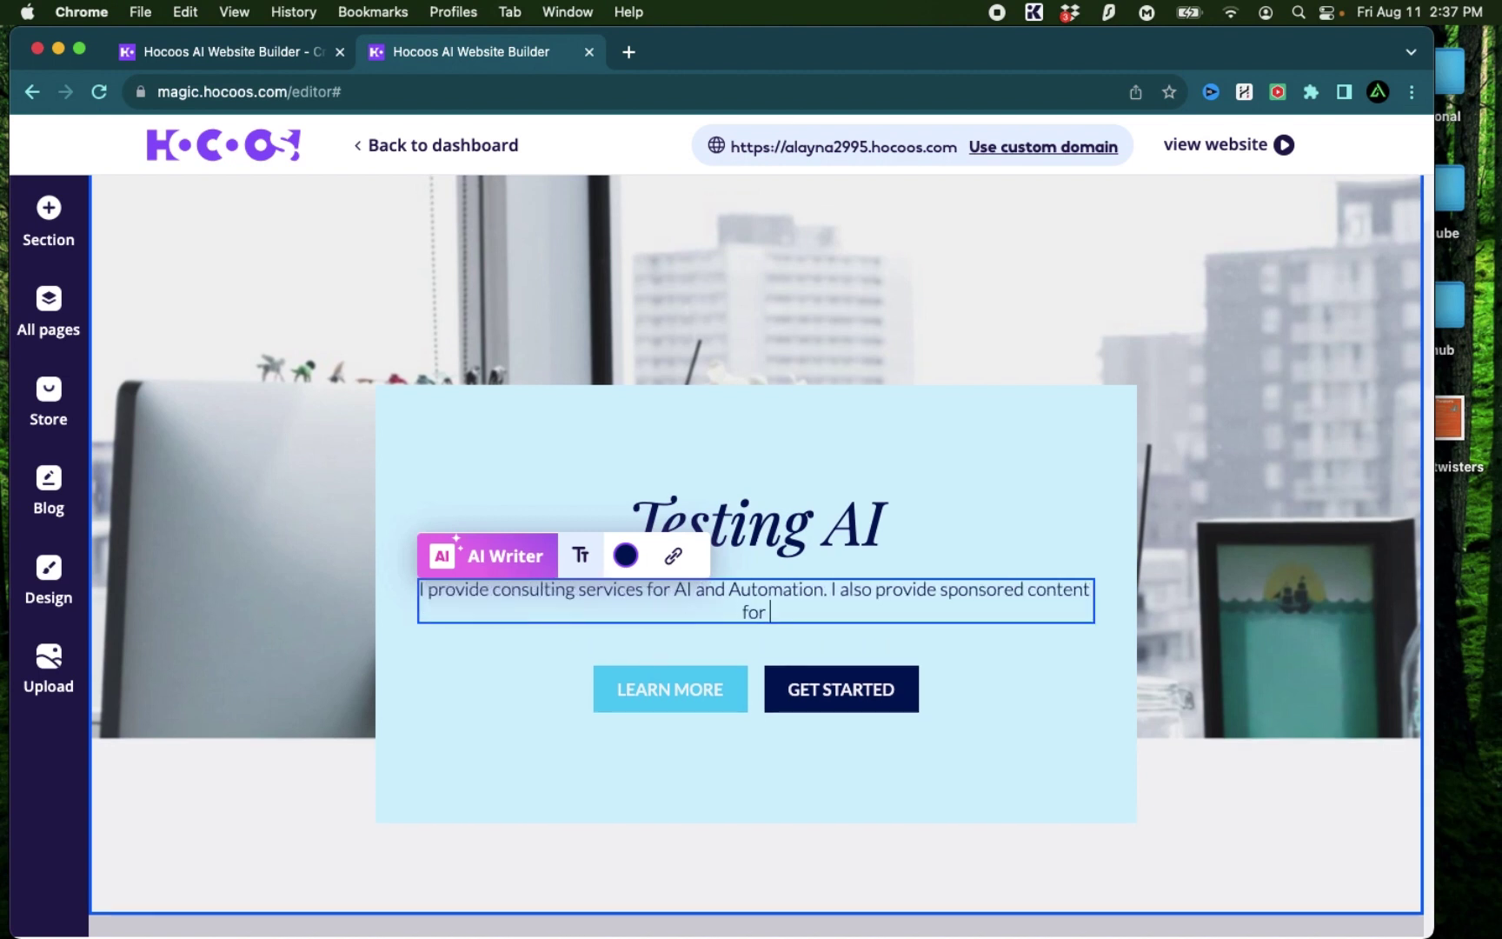
pyautogui.write('y my youtube channel')
pyautogui.press('Escape')
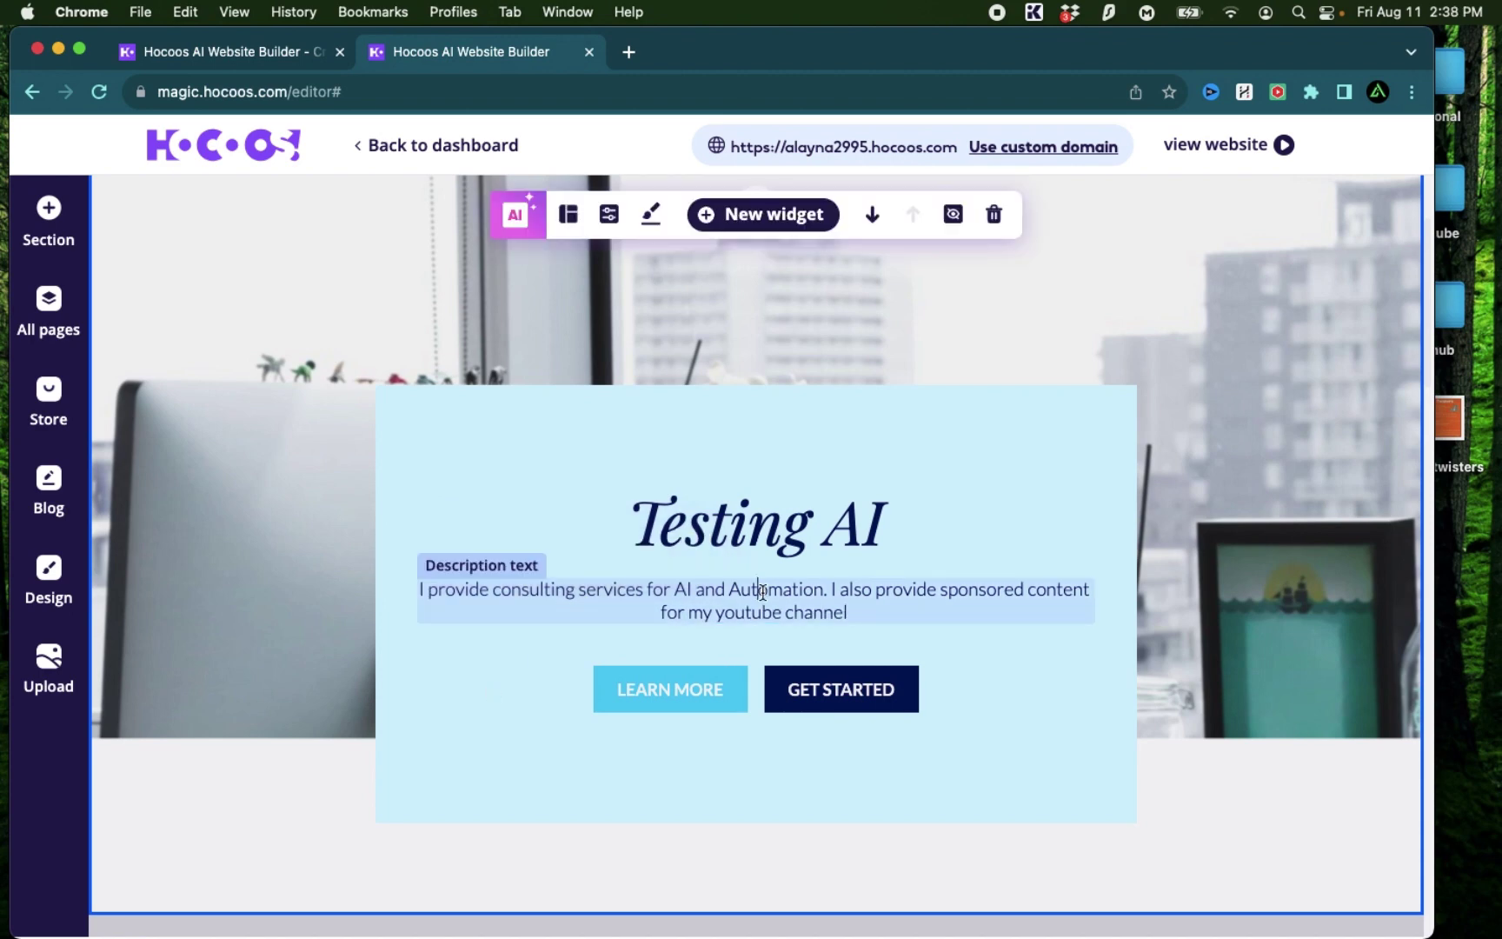
# In AI Writer's New text mode, enter keywords 'AI and Automation consulting service provider. Also provide youtube sponsored content'
pyautogui.click(763, 593)
pyautogui.scroll(5, 452, 548)
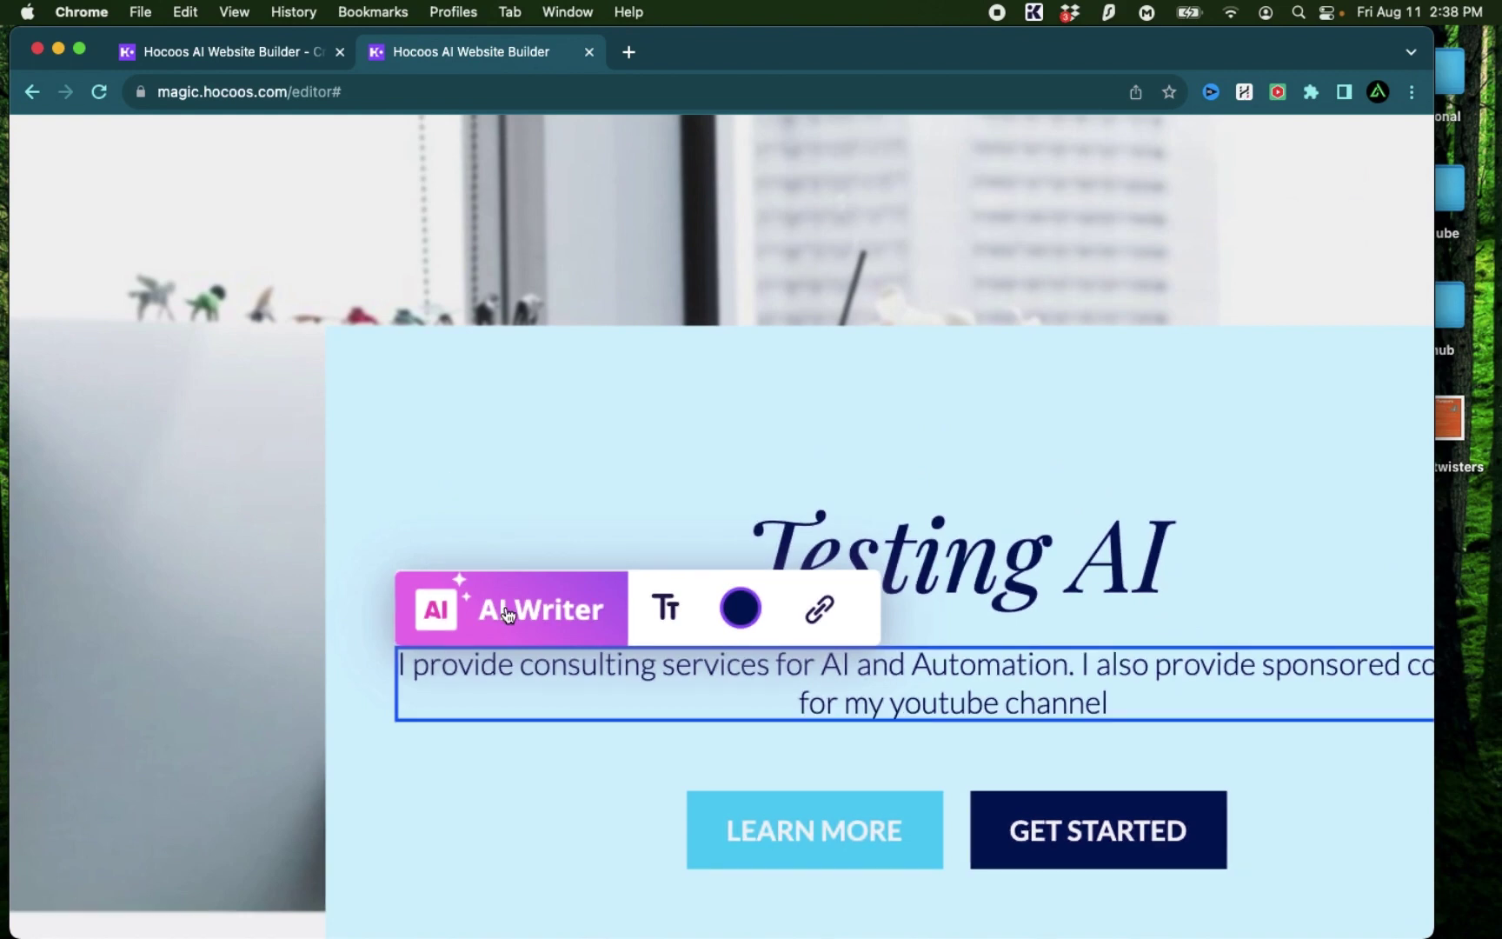
pyautogui.click(508, 614)
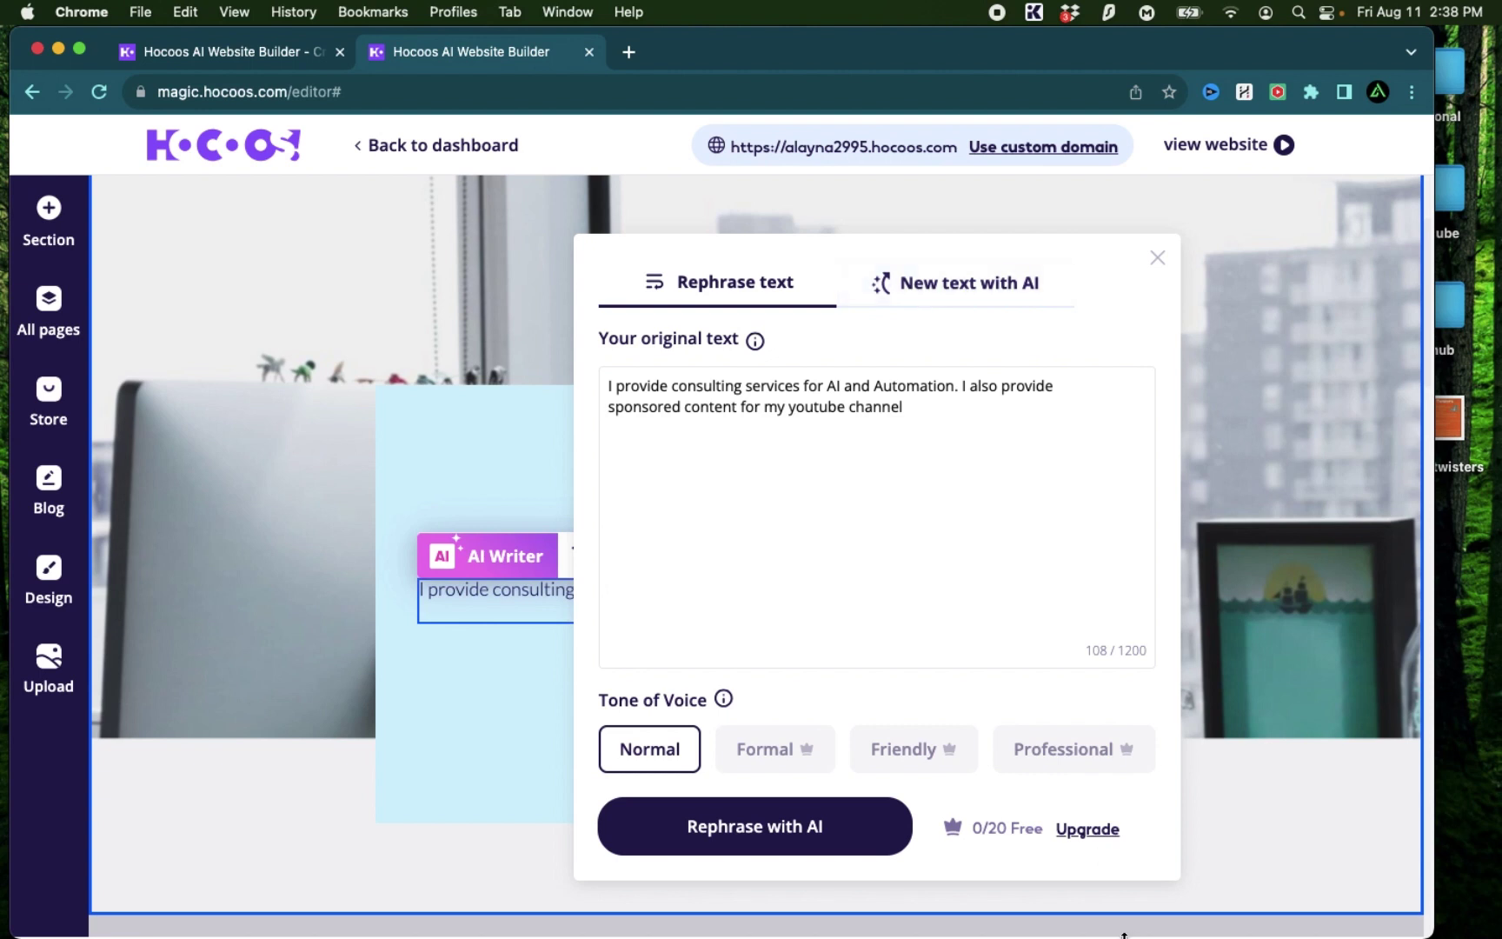
pyautogui.moveTo(986, 827); pyautogui.dragTo(1015, 828)
pyautogui.click(926, 522)
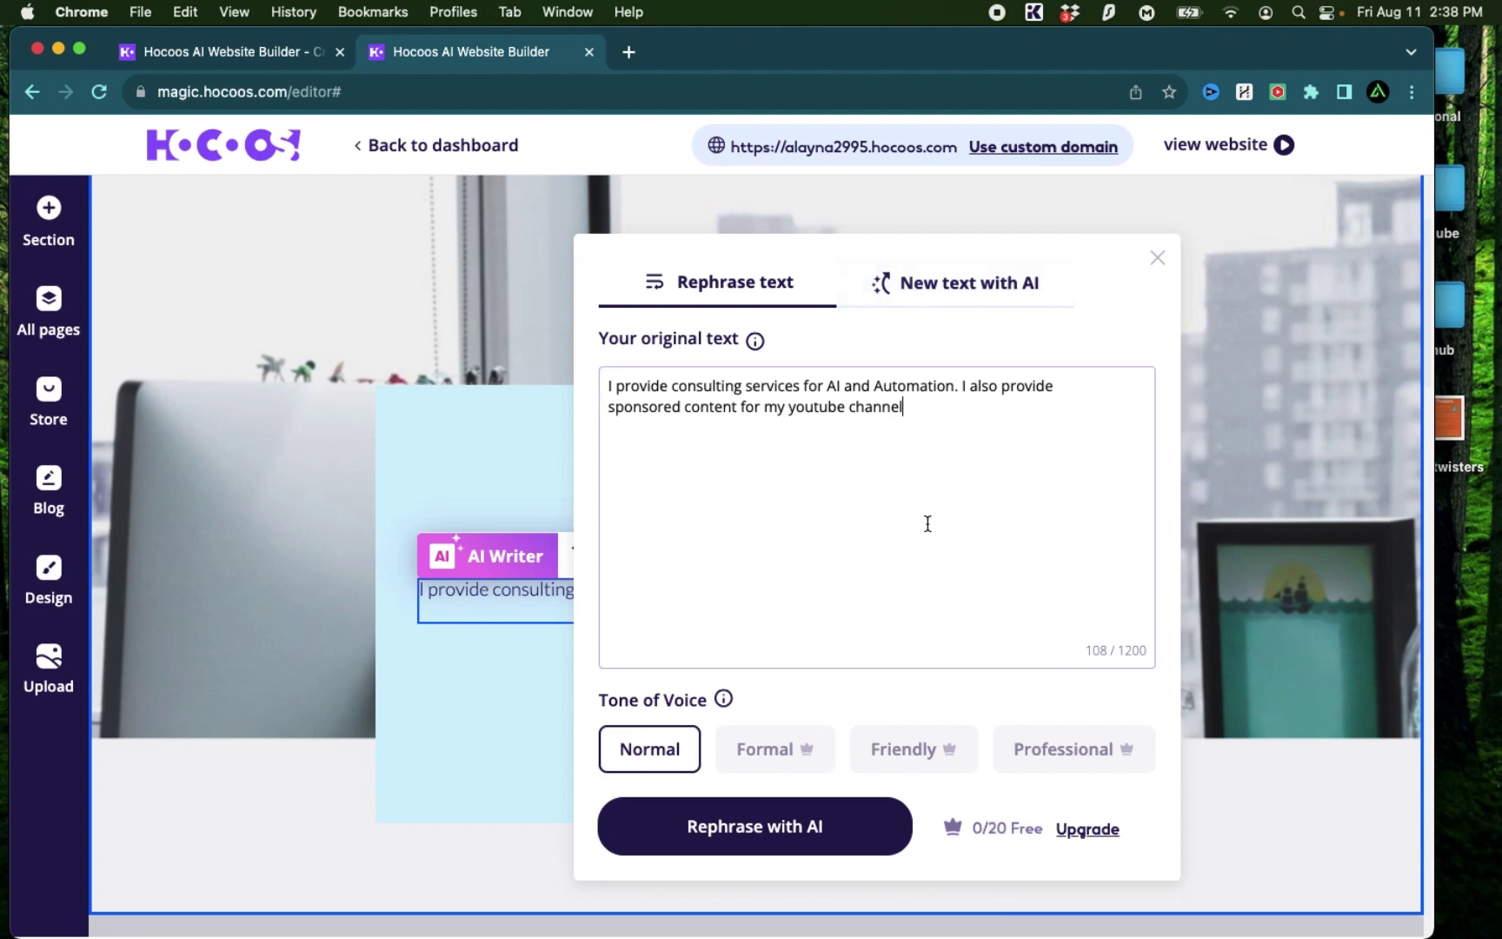
pyautogui.click(975, 288)
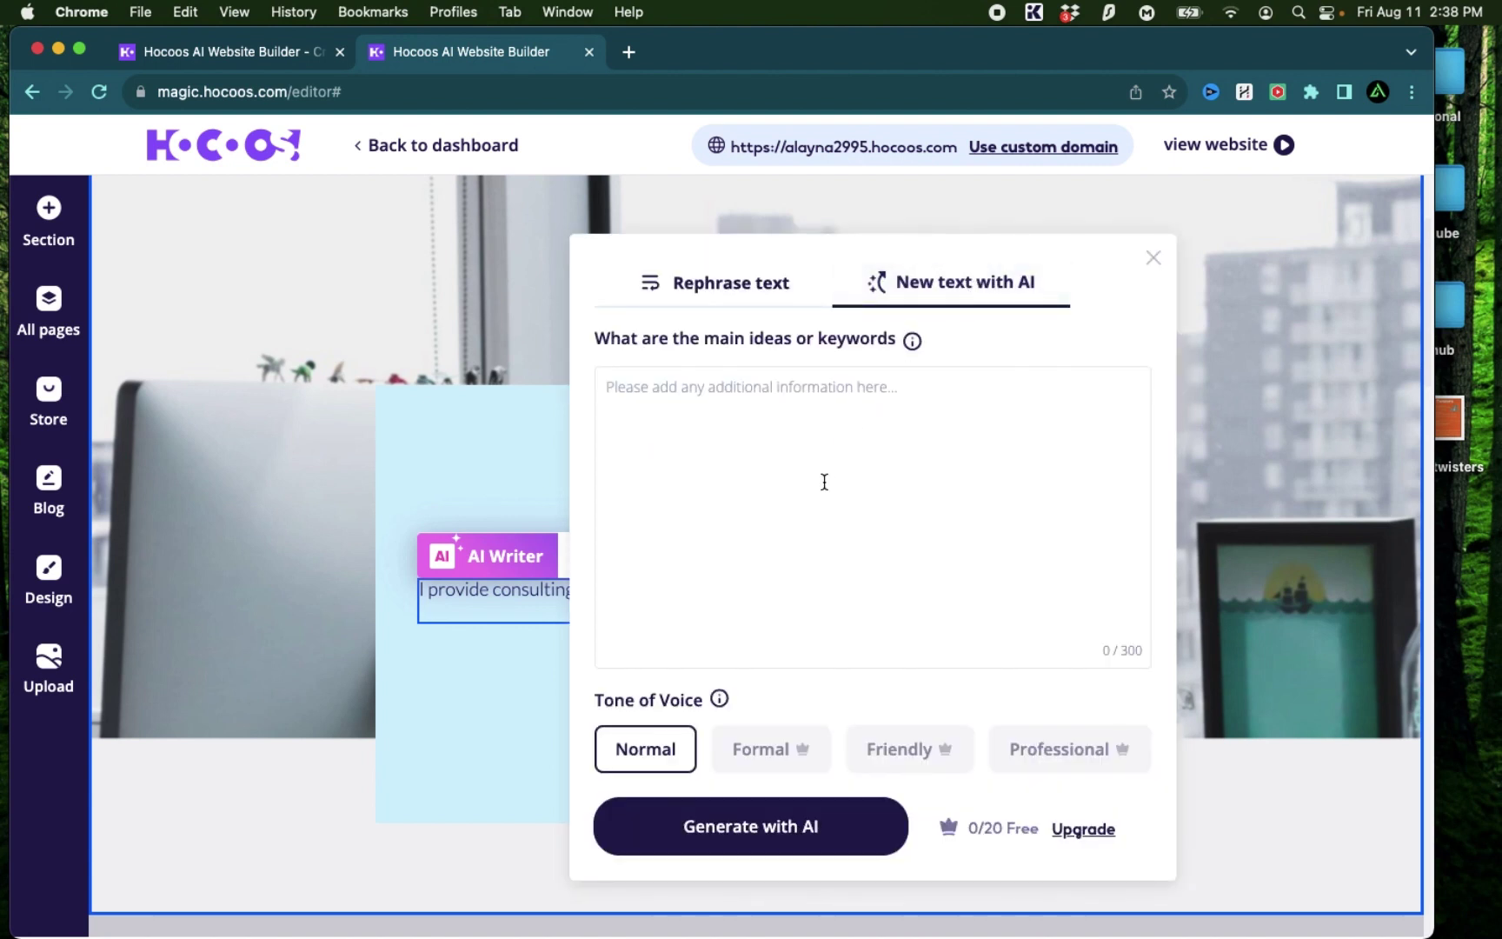
pyautogui.click(821, 480)
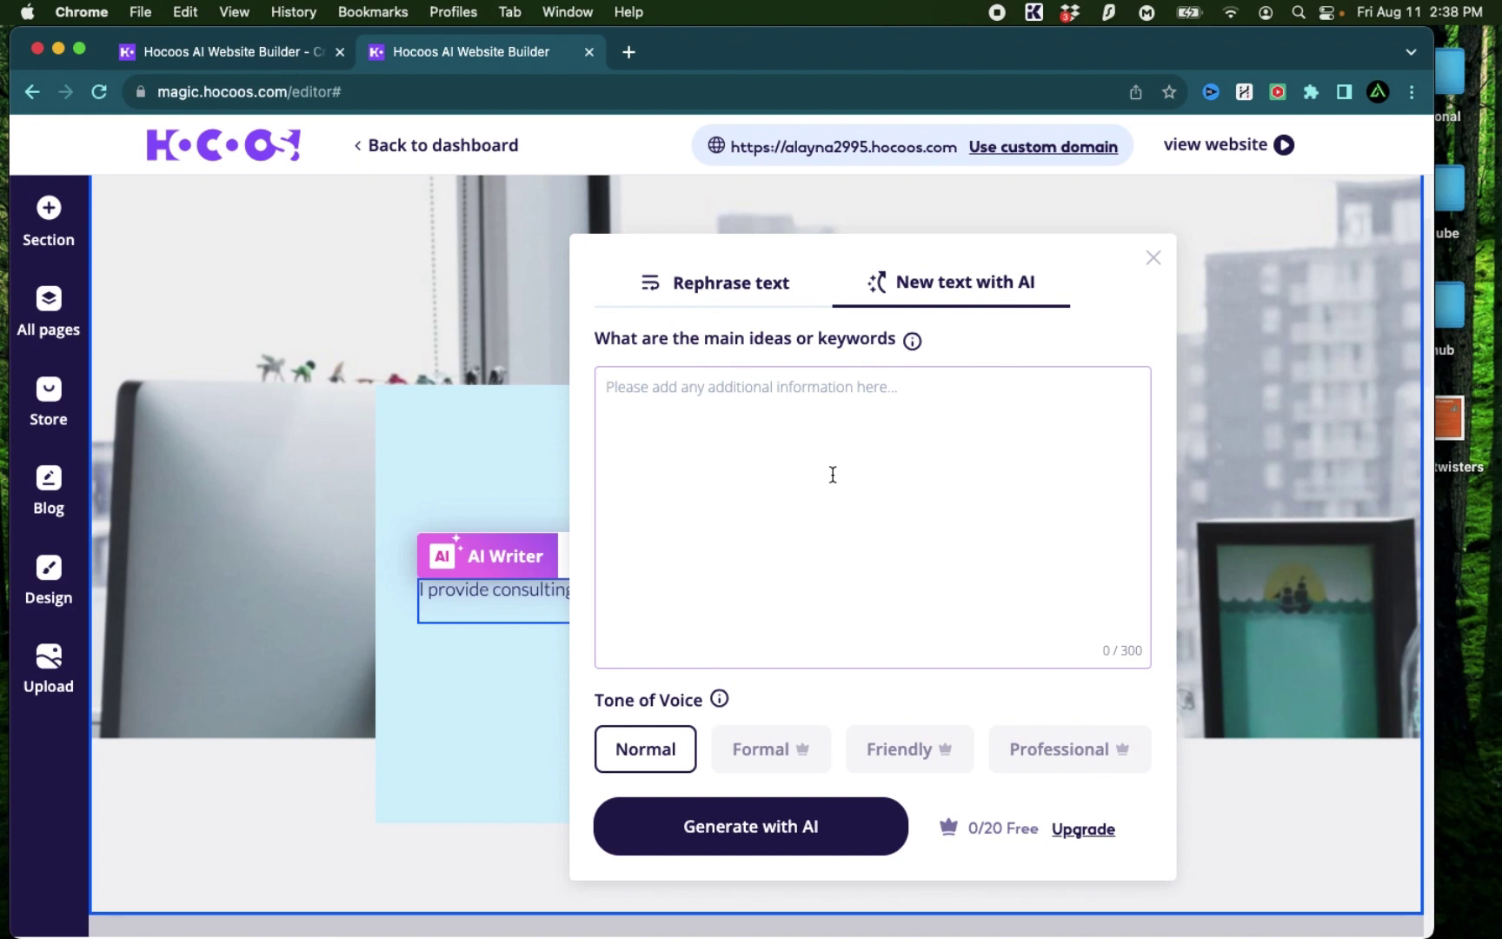
pyautogui.write('AI and A')
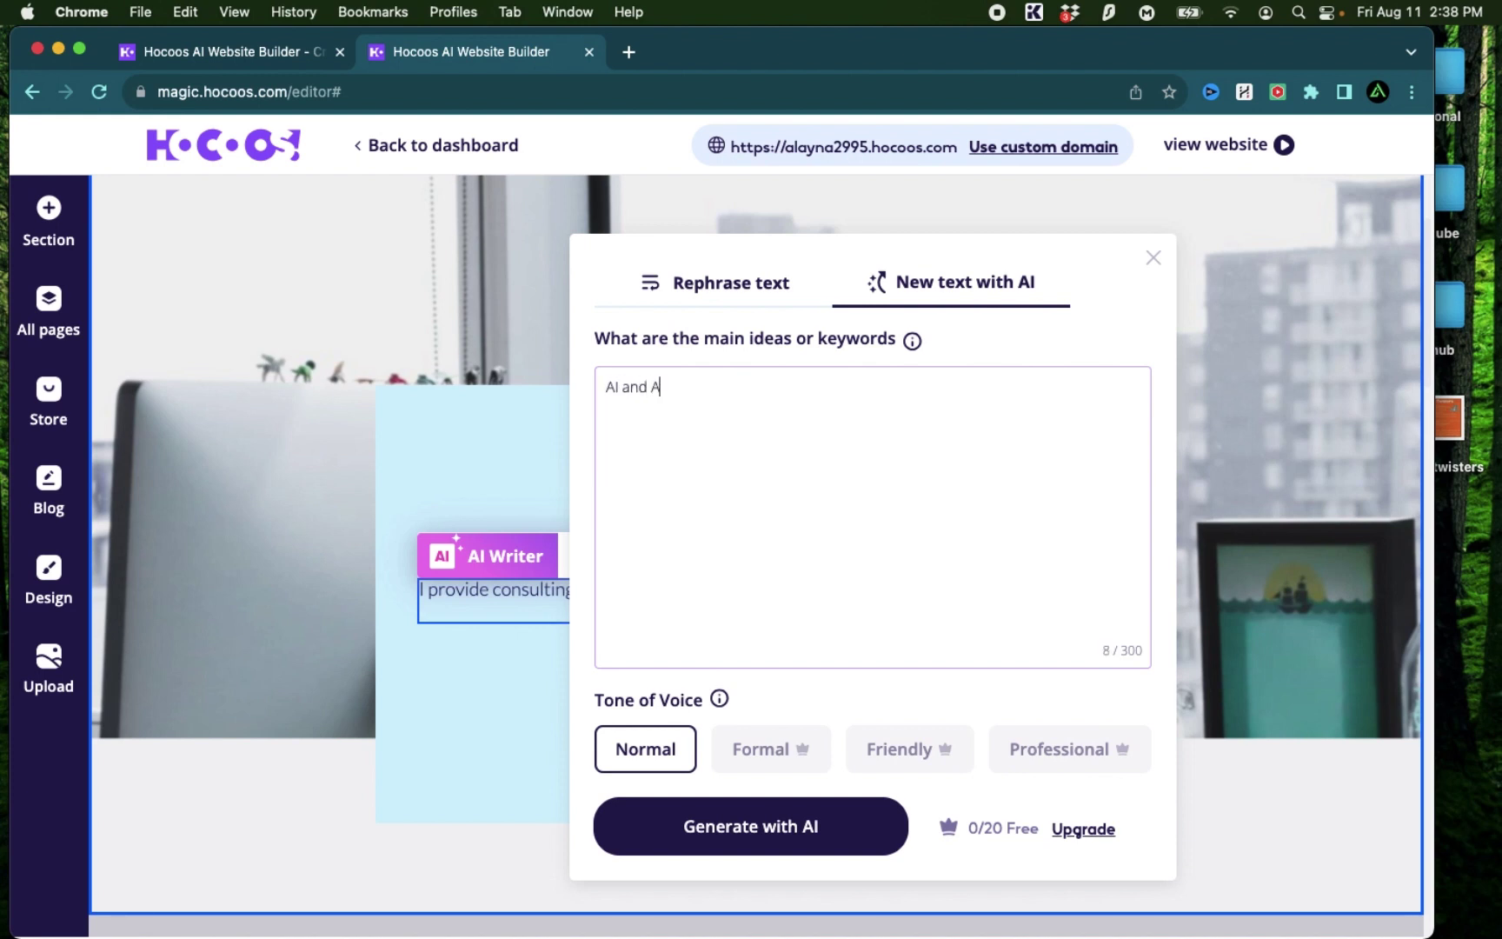
pyautogui.write('utomation ')
pyautogui.write('consulting')
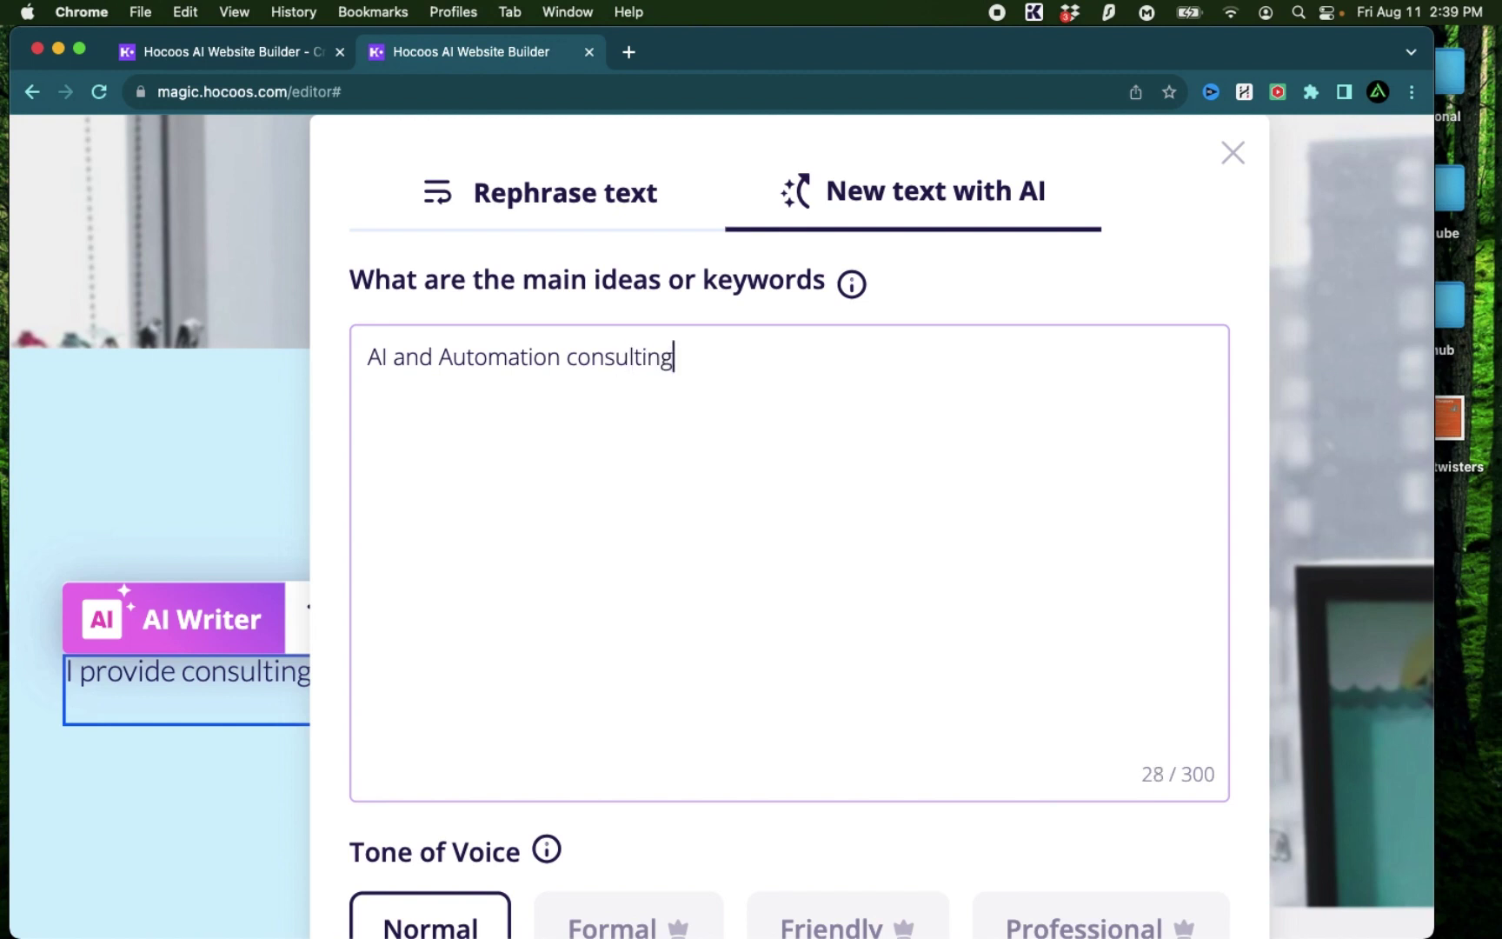
pyautogui.write(' service provider. Als')
pyautogui.press('BackSpace')
pyautogui.write('provider.')
pyautogui.press('Return')
pyautogui.write('Also provide youtube sponsored content')
# Generate AI suggestions and apply the 'At Testing AI, we strive…' paragraph to the description
pyautogui.click(755, 830)
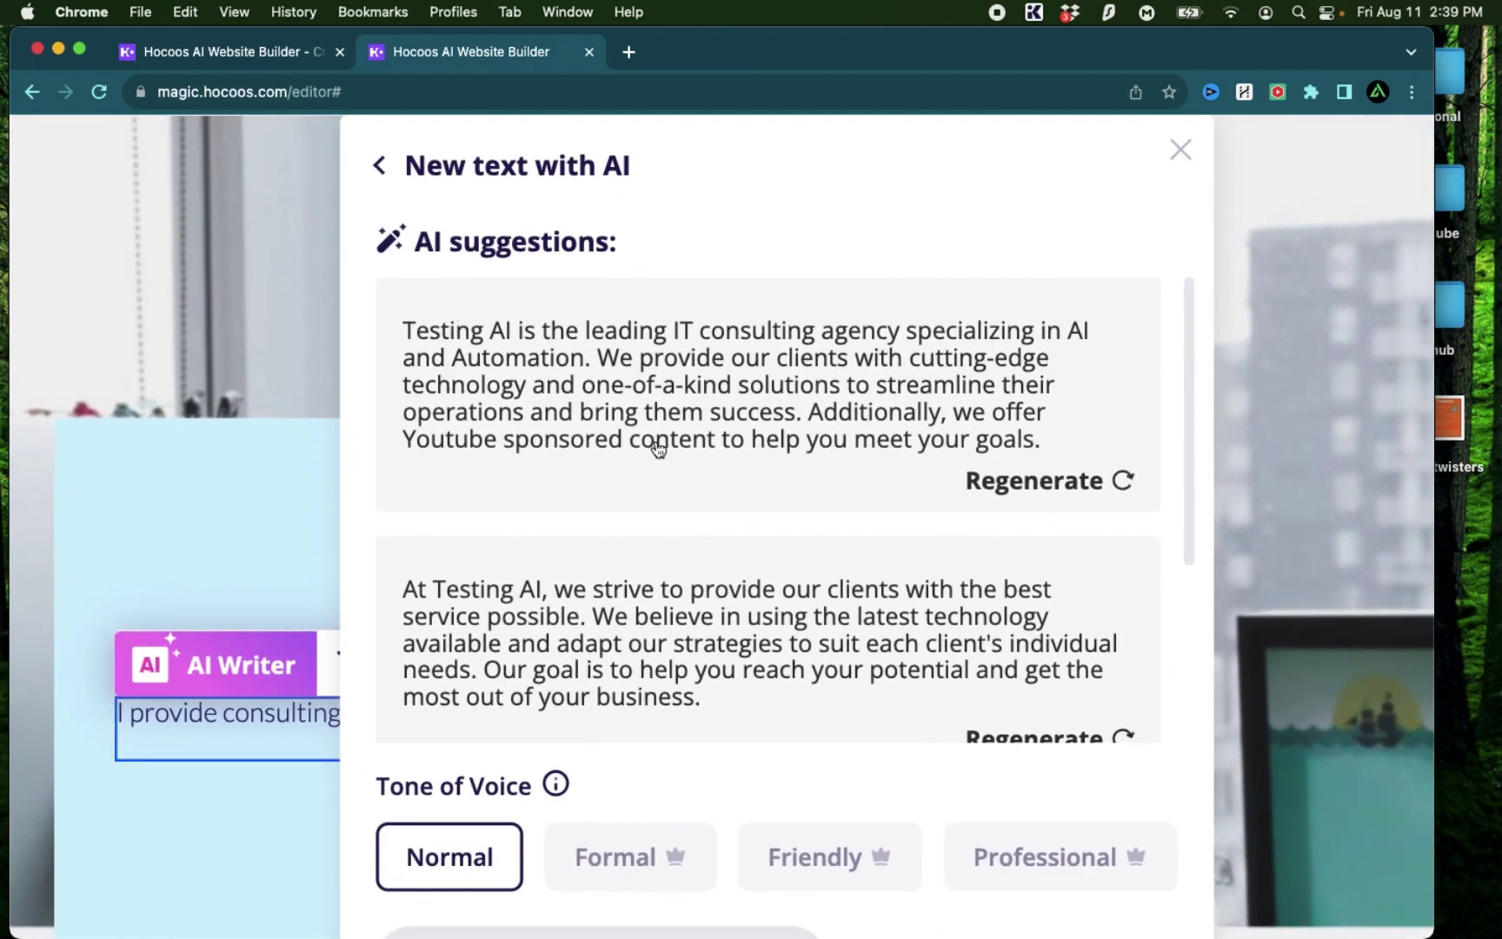
pyautogui.scroll(-5, 936, 475)
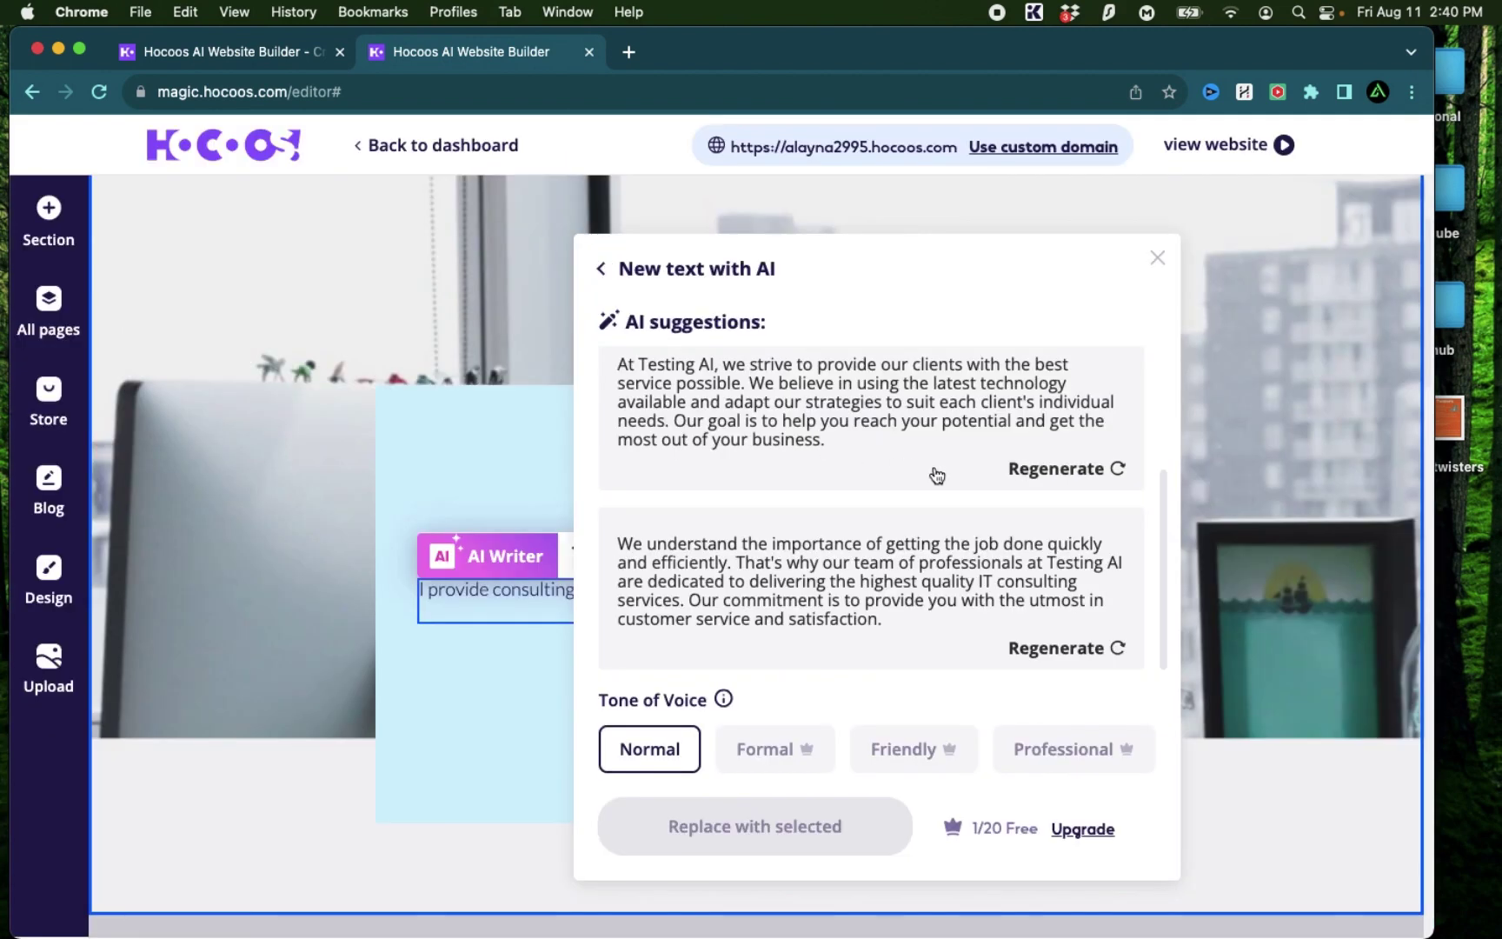
pyautogui.click(844, 426)
pyautogui.press('Return')
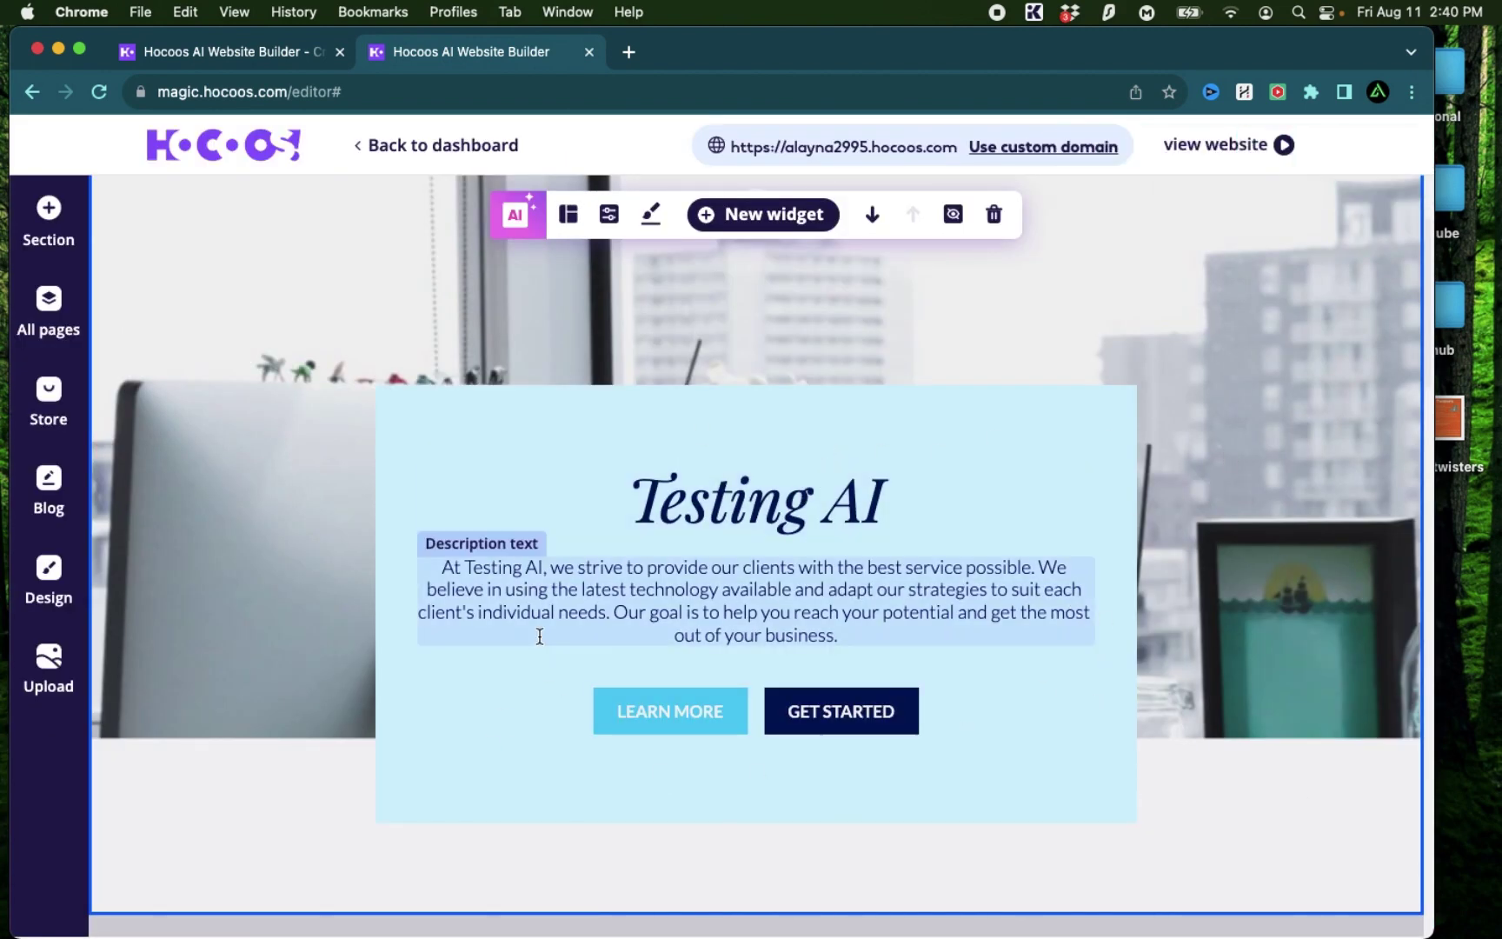
# Open the new widget gallery and browse Subscribe, then Contact forms layouts
pyautogui.scroll(-8, 1205, 463)
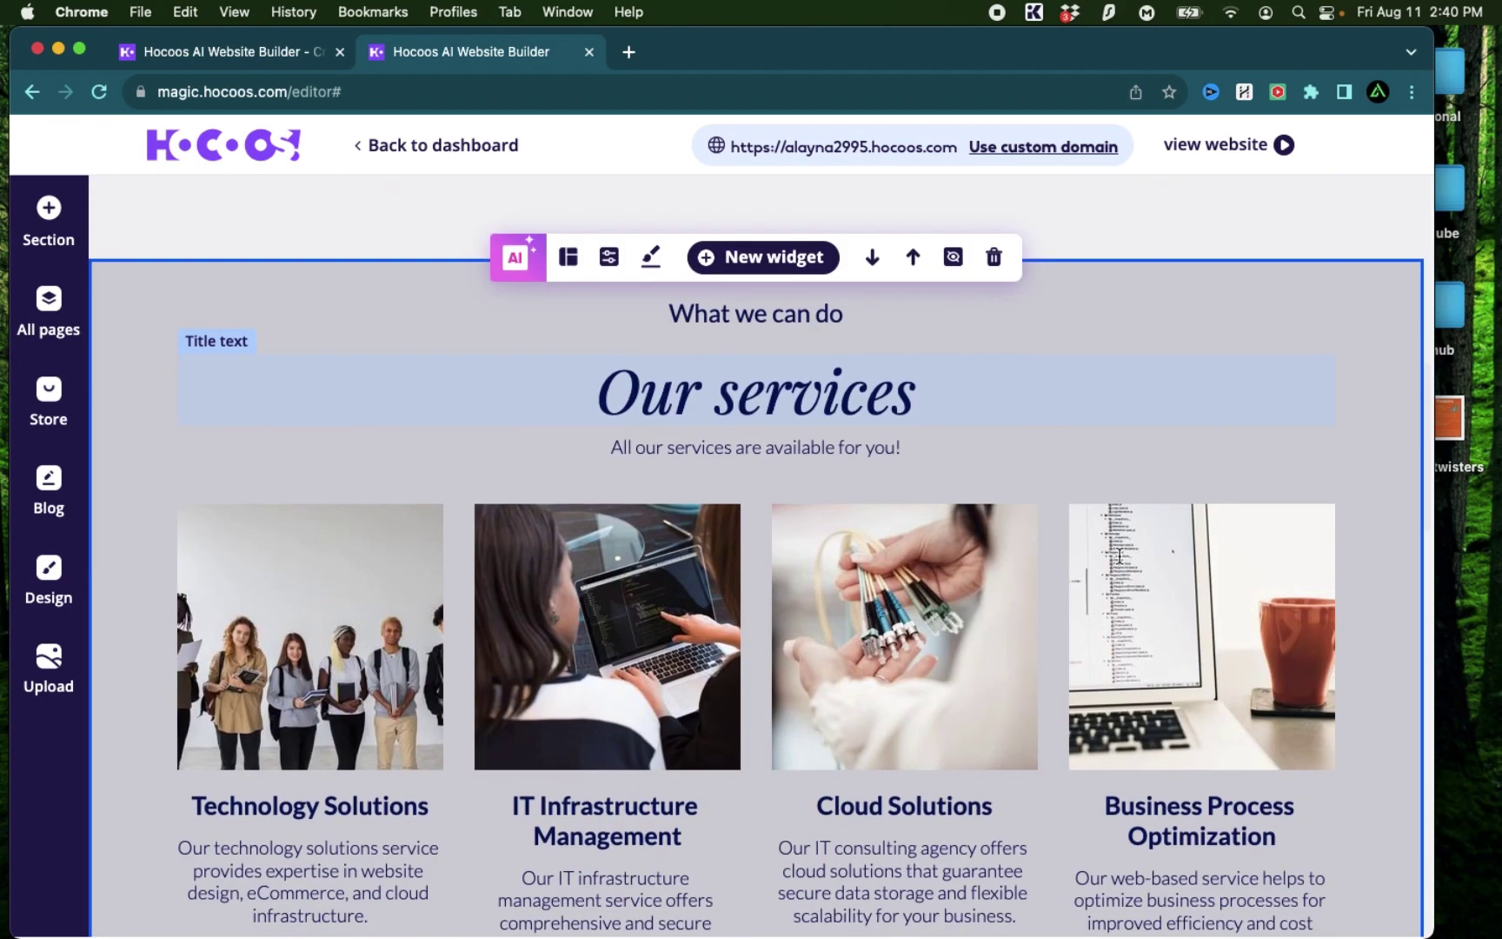
pyautogui.scroll(3, 1119, 556)
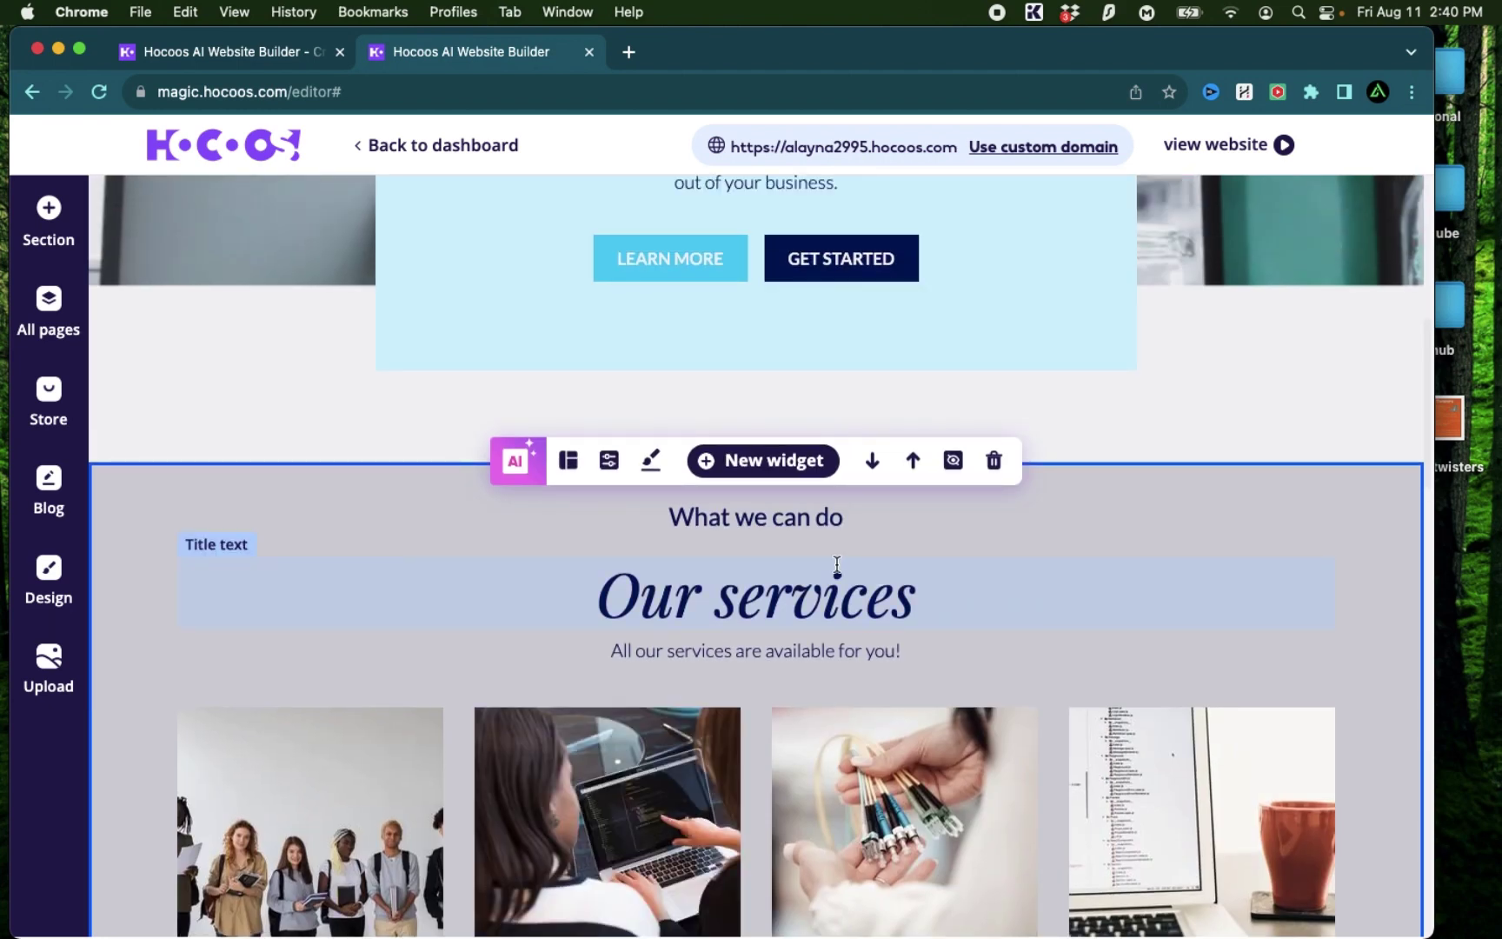
pyautogui.click(783, 469)
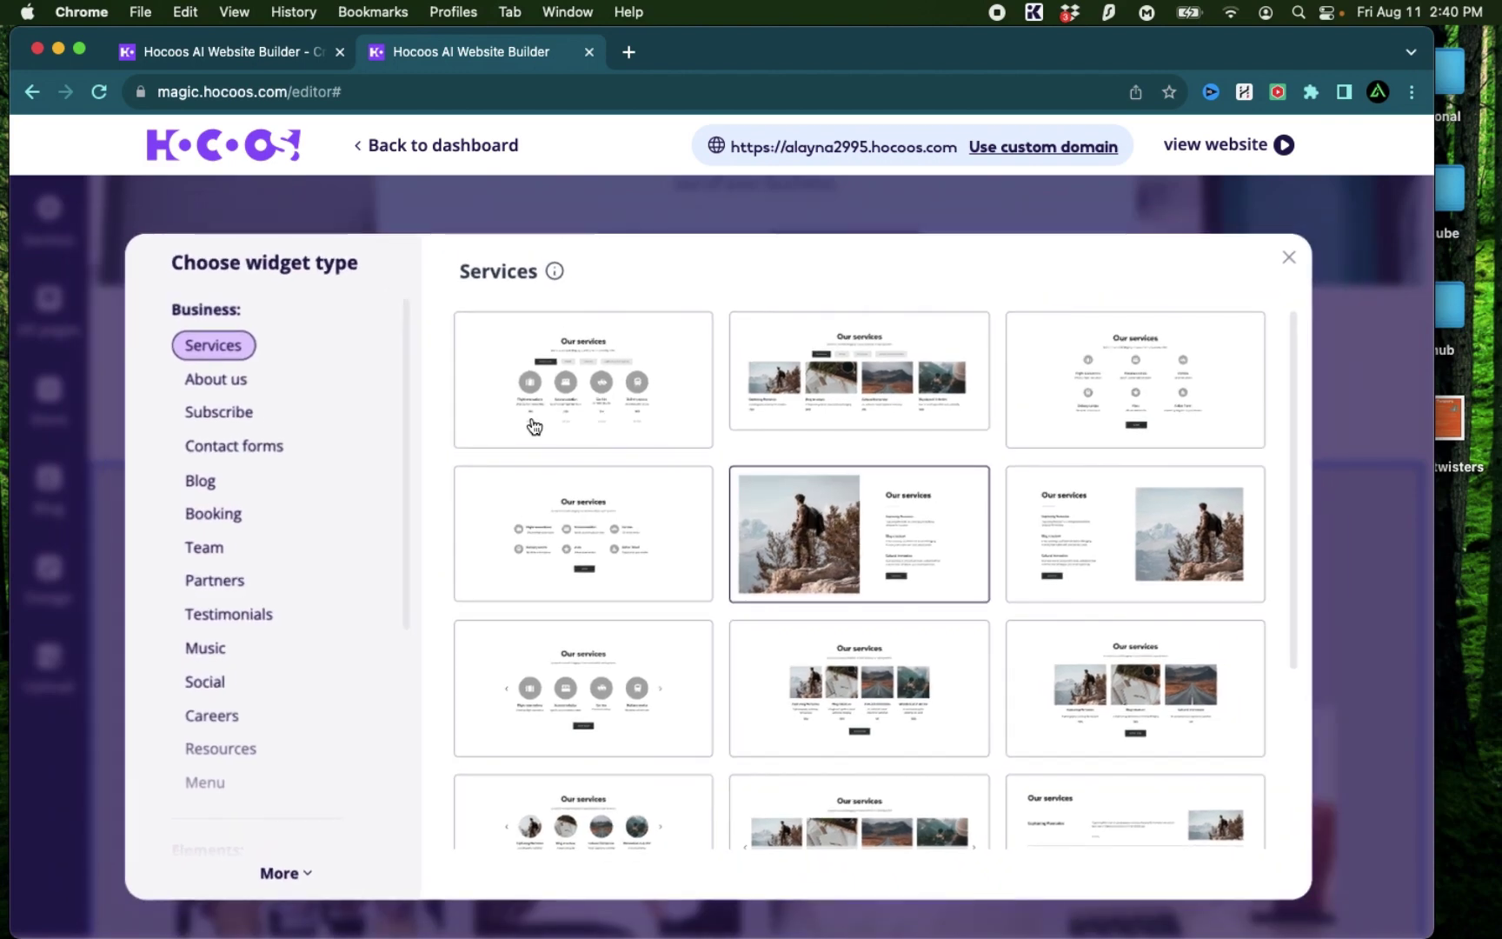
pyautogui.scroll(-3, 981, 465)
pyautogui.scroll(3, 982, 466)
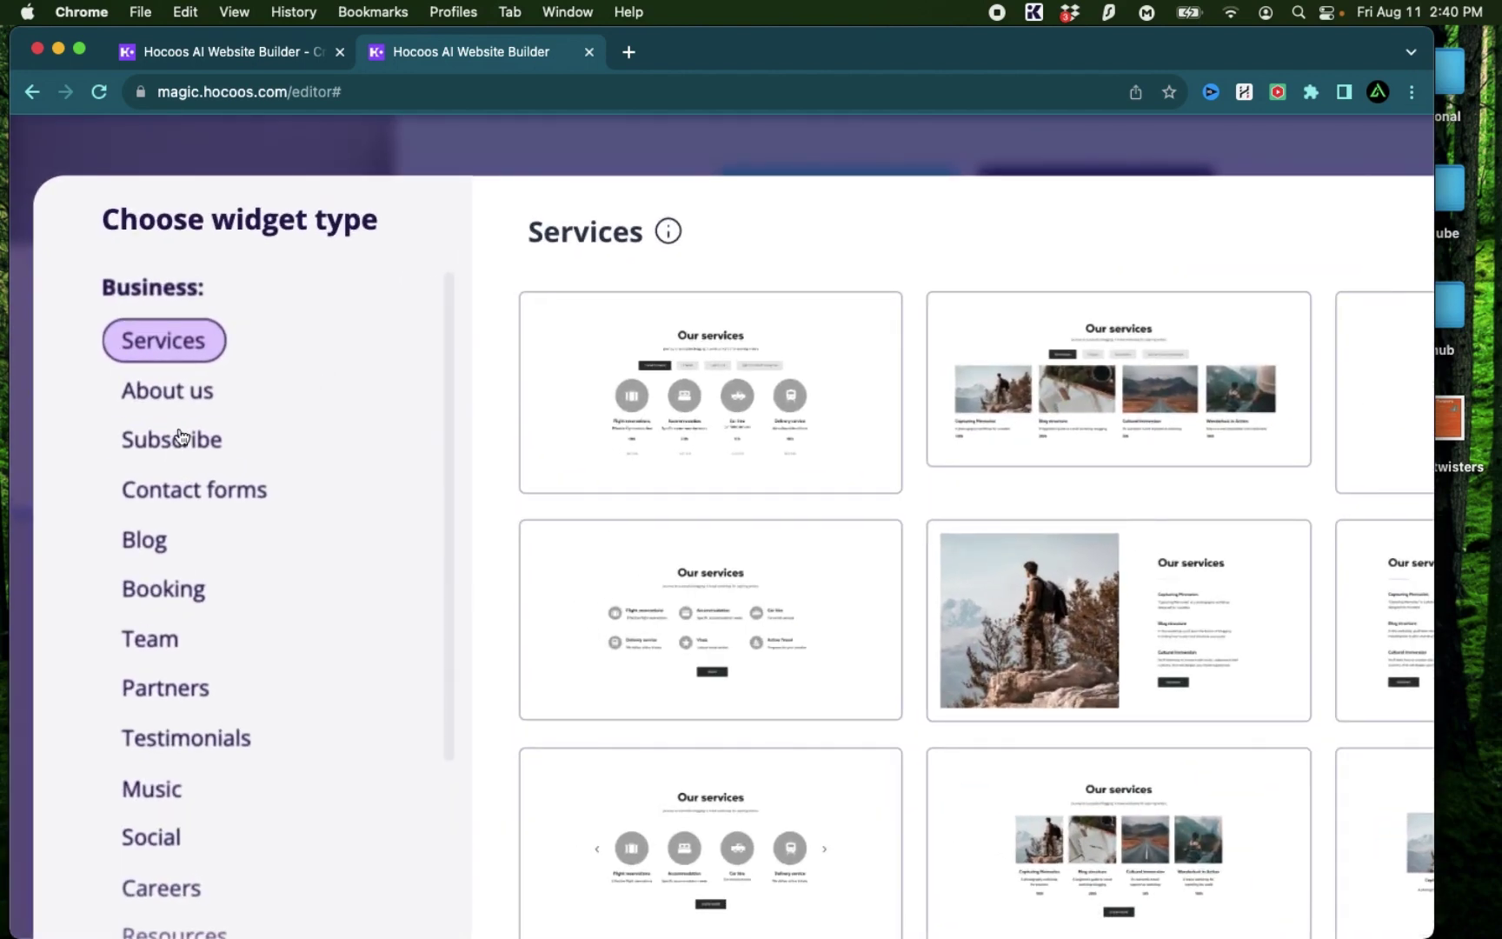
pyautogui.click(165, 441)
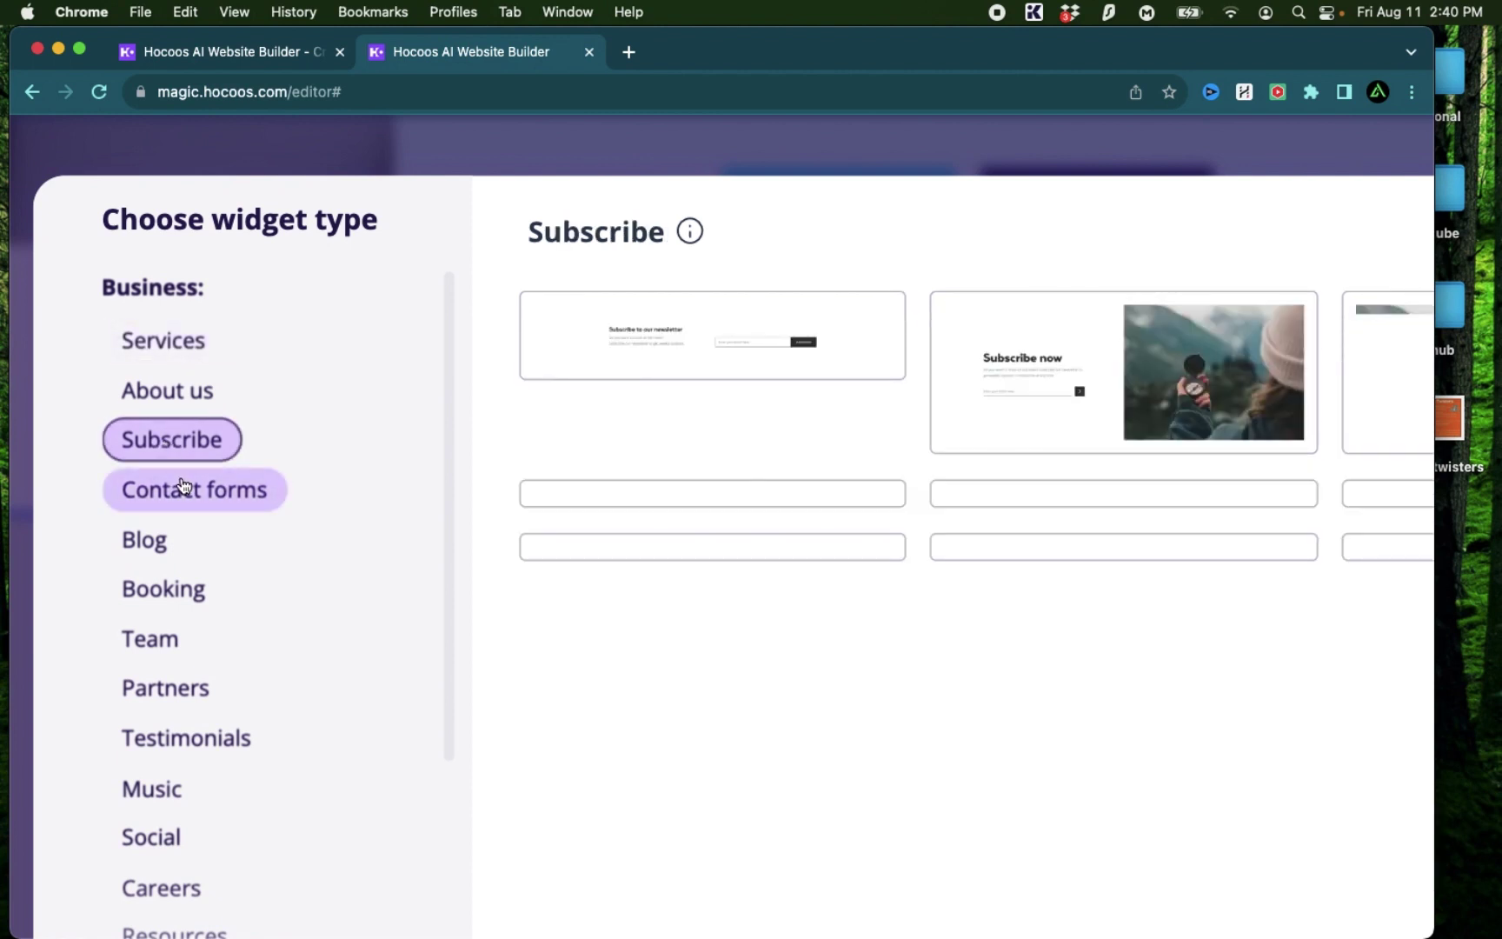
pyautogui.click(180, 487)
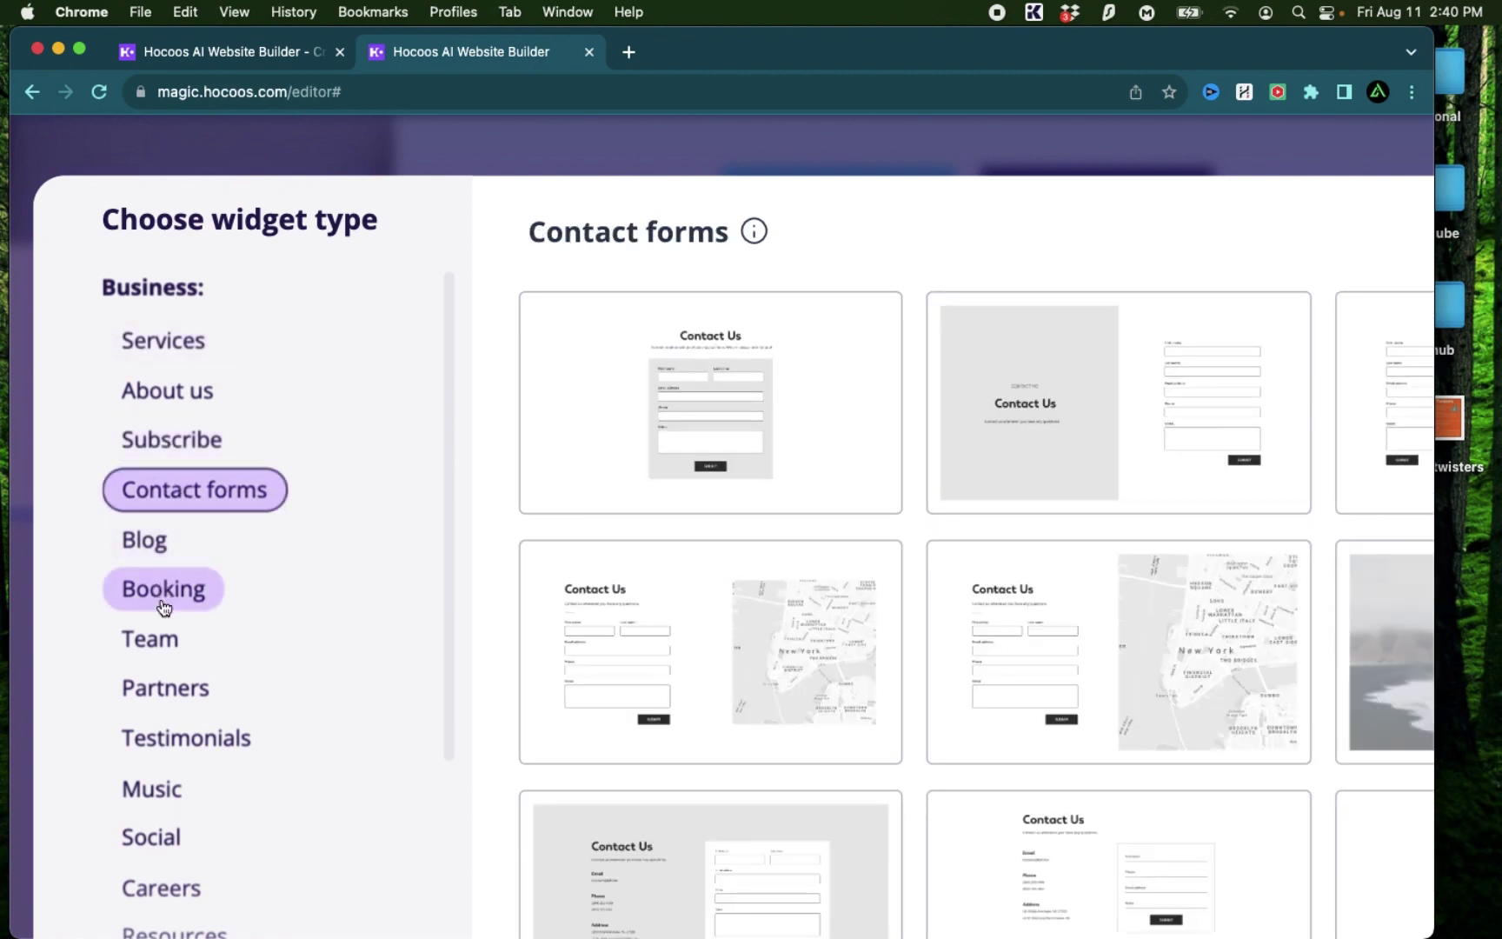
# Add the contact form template with the form on the left beside 'Have a question?'
pyautogui.scroll(-4, 183, 758)
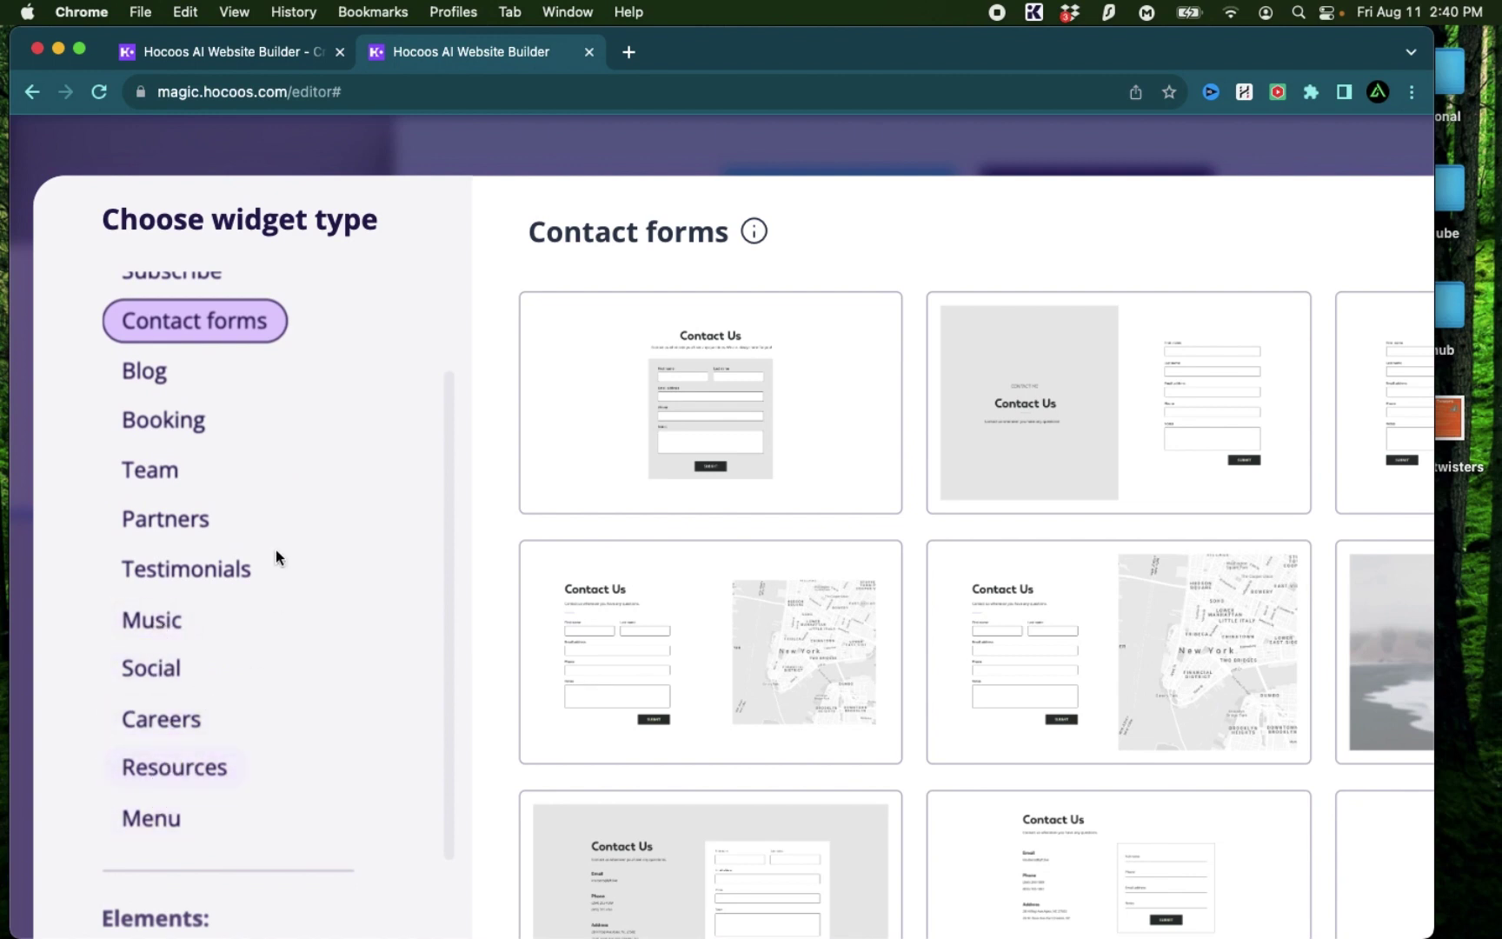
pyautogui.scroll(4, 278, 560)
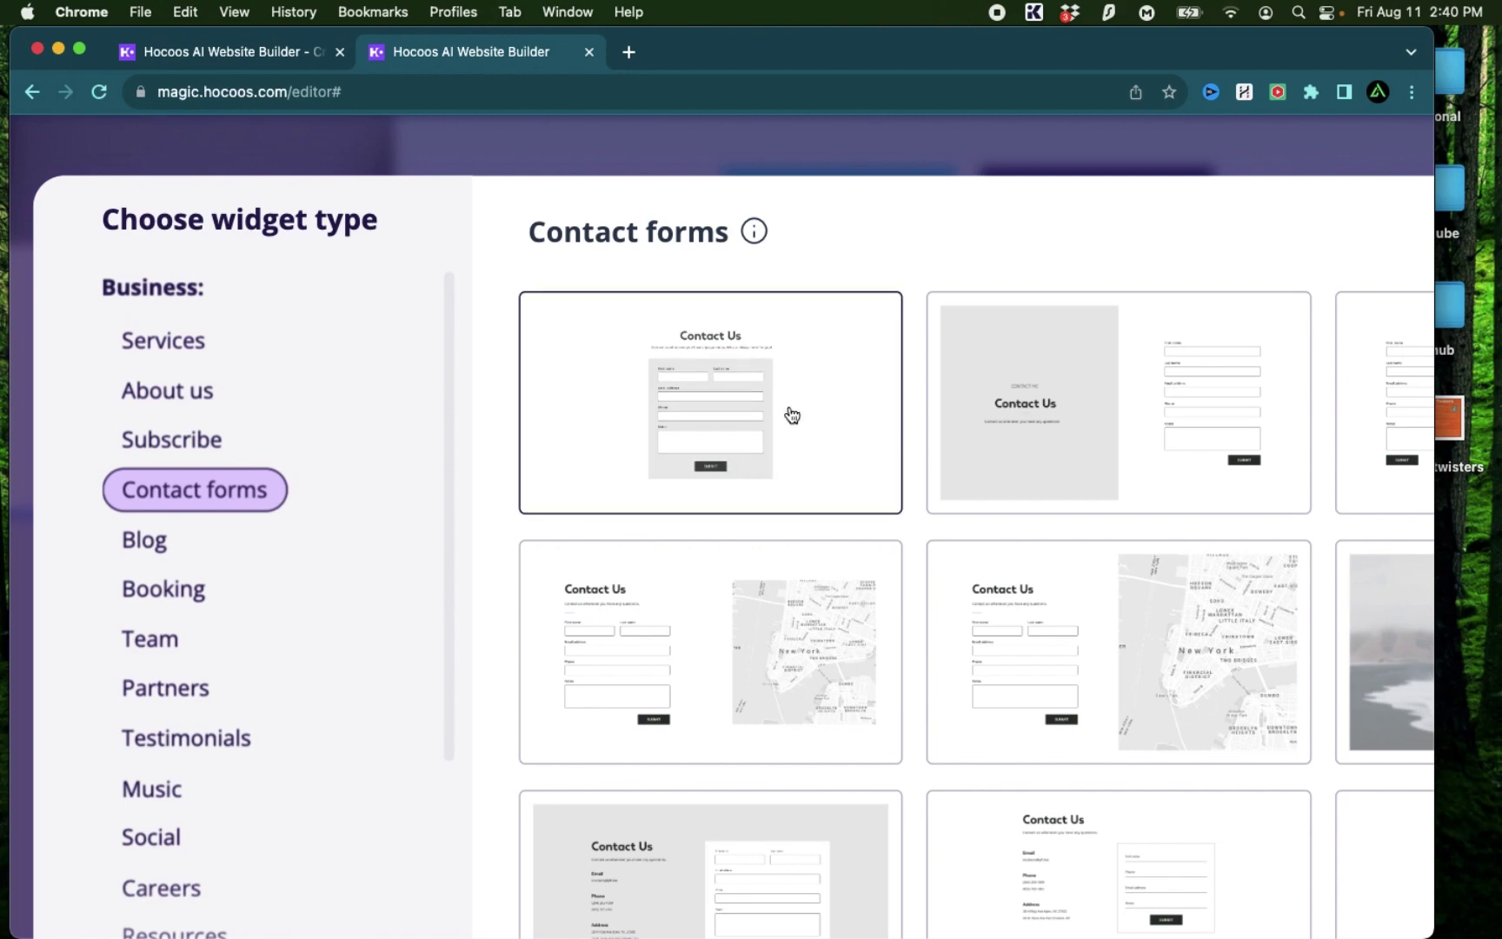
pyautogui.scroll(3, 735, 389)
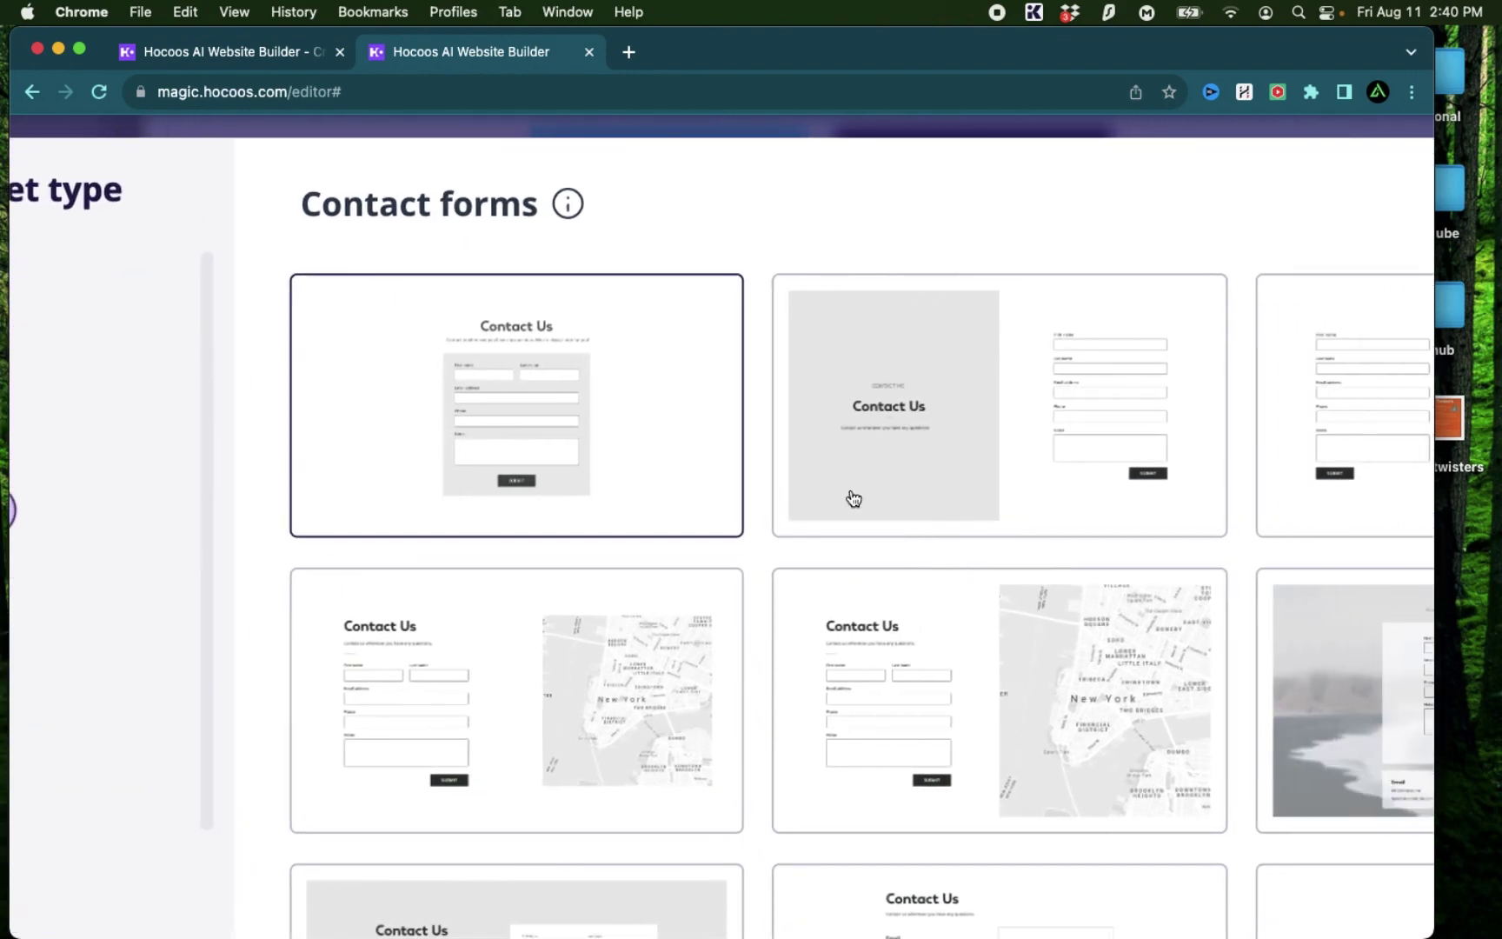
pyautogui.scroll(-5, 694, 539)
pyautogui.scroll(2, 691, 546)
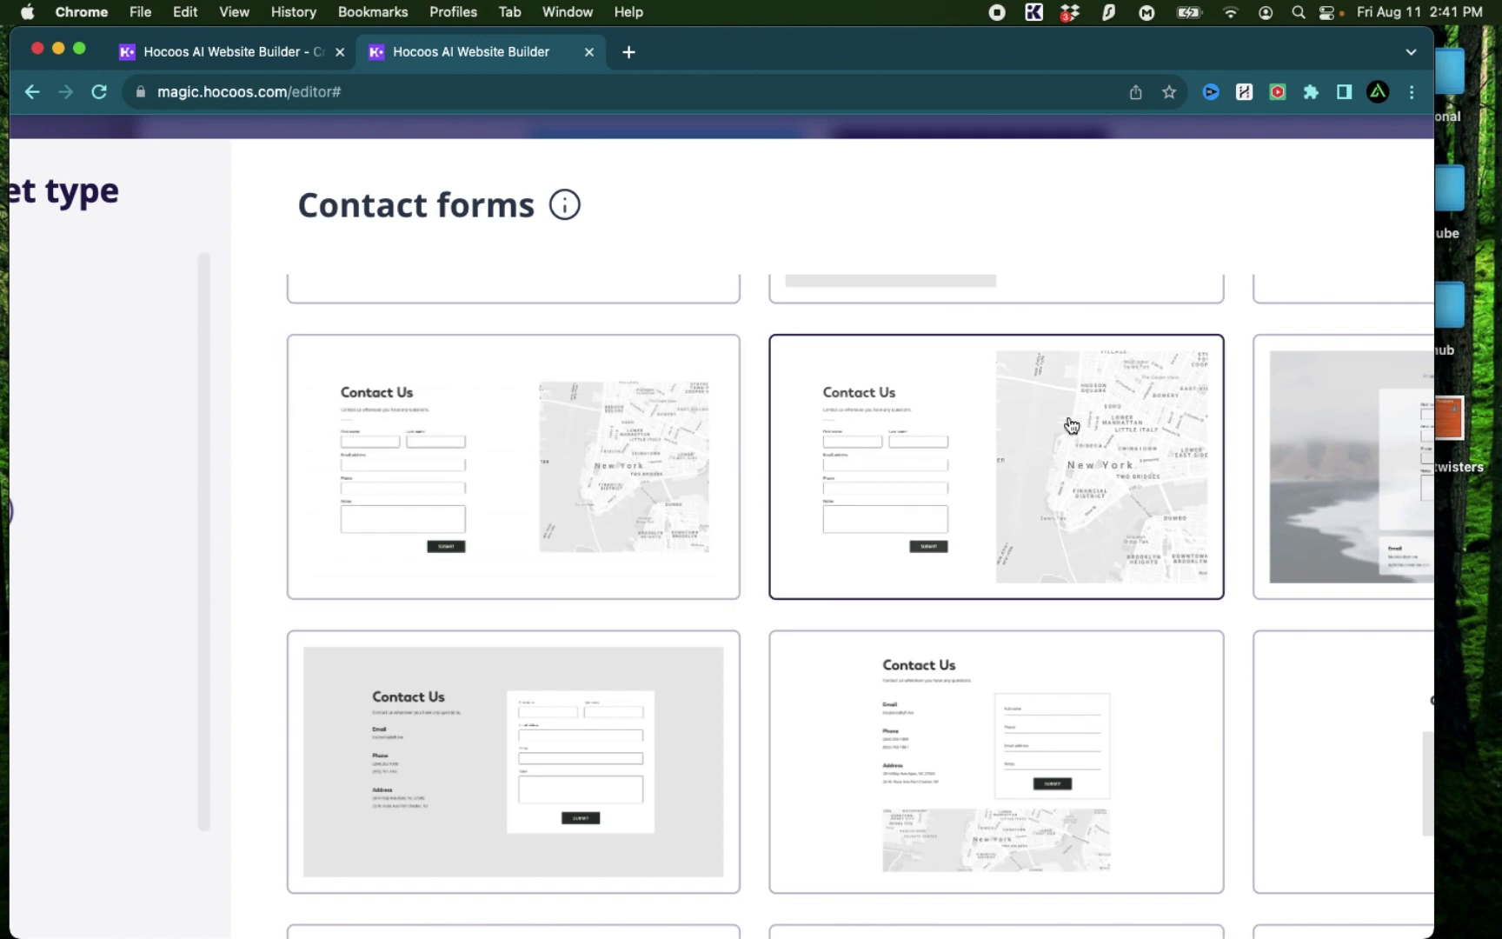
pyautogui.scroll(2, 1036, 415)
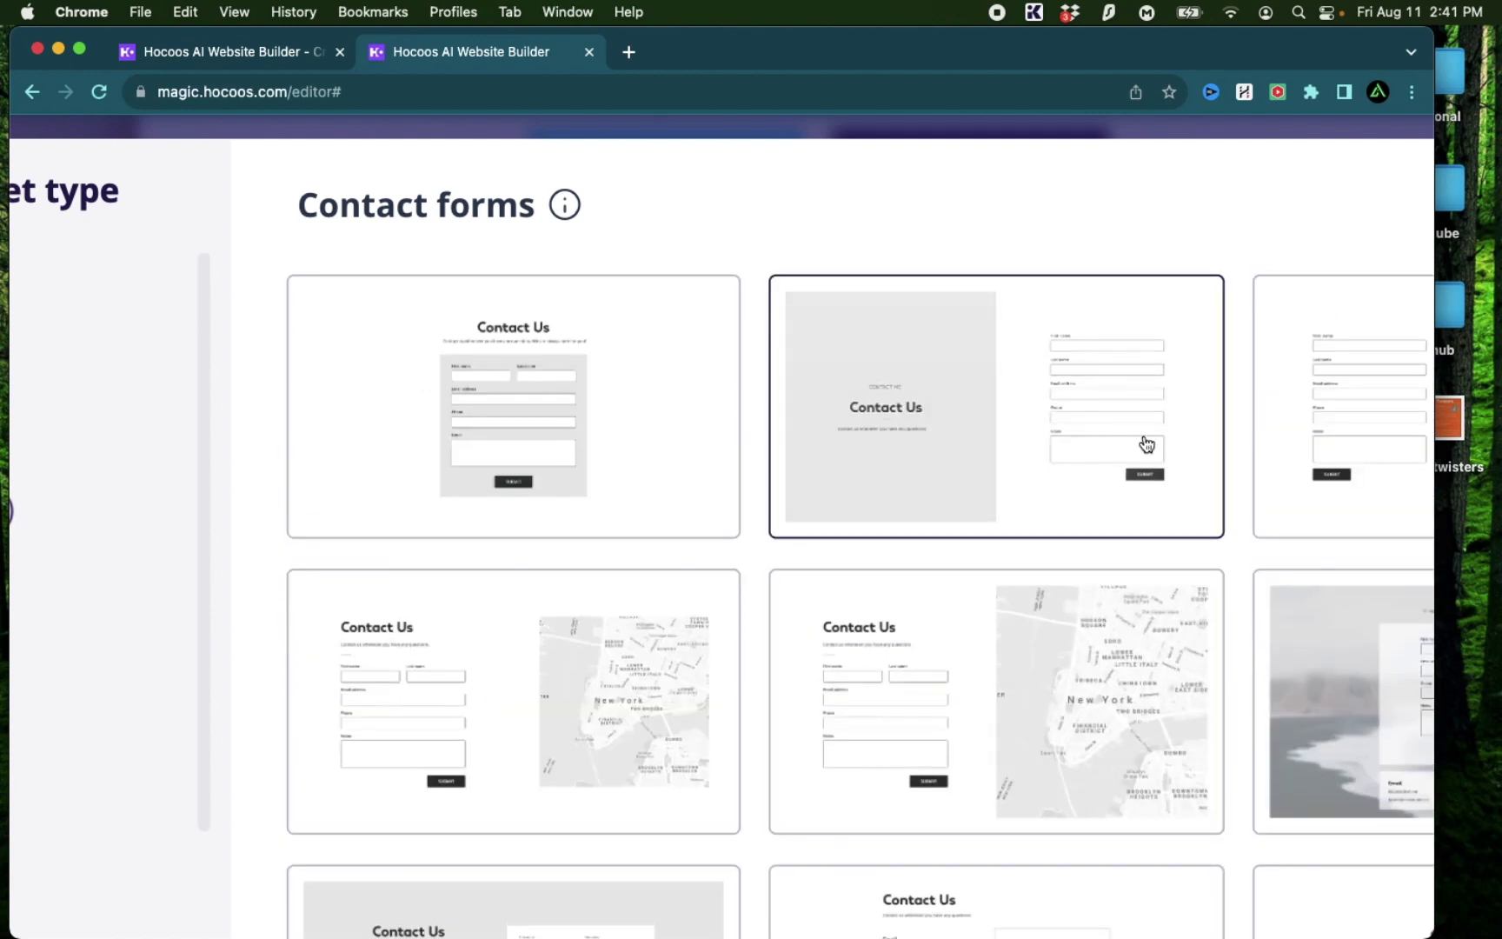
pyautogui.hscroll(5, 1146, 444)
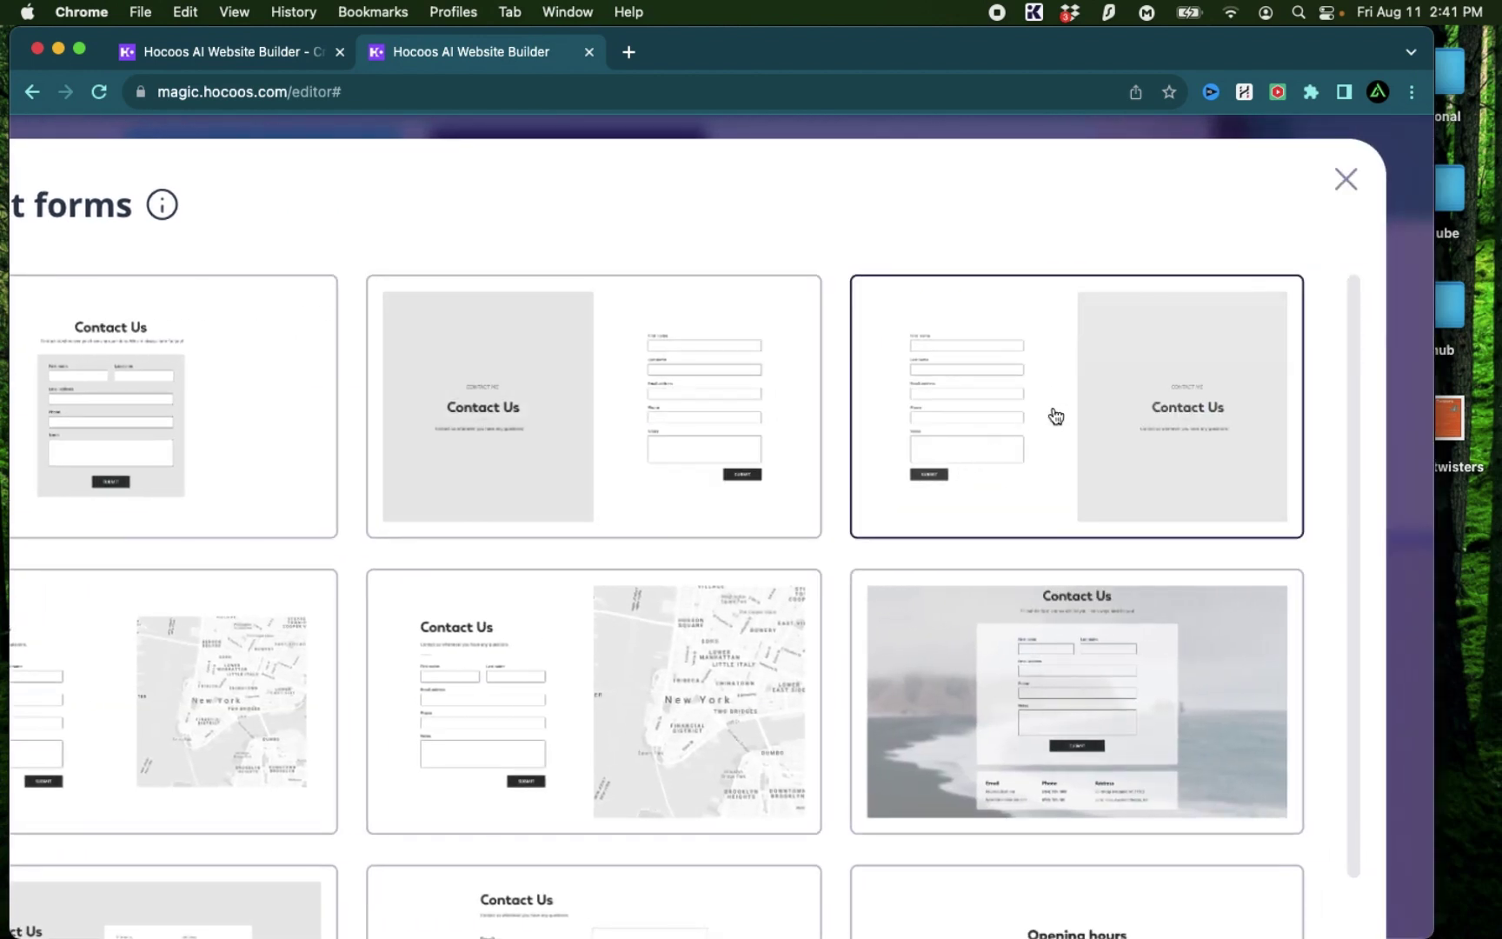
pyautogui.click(1029, 424)
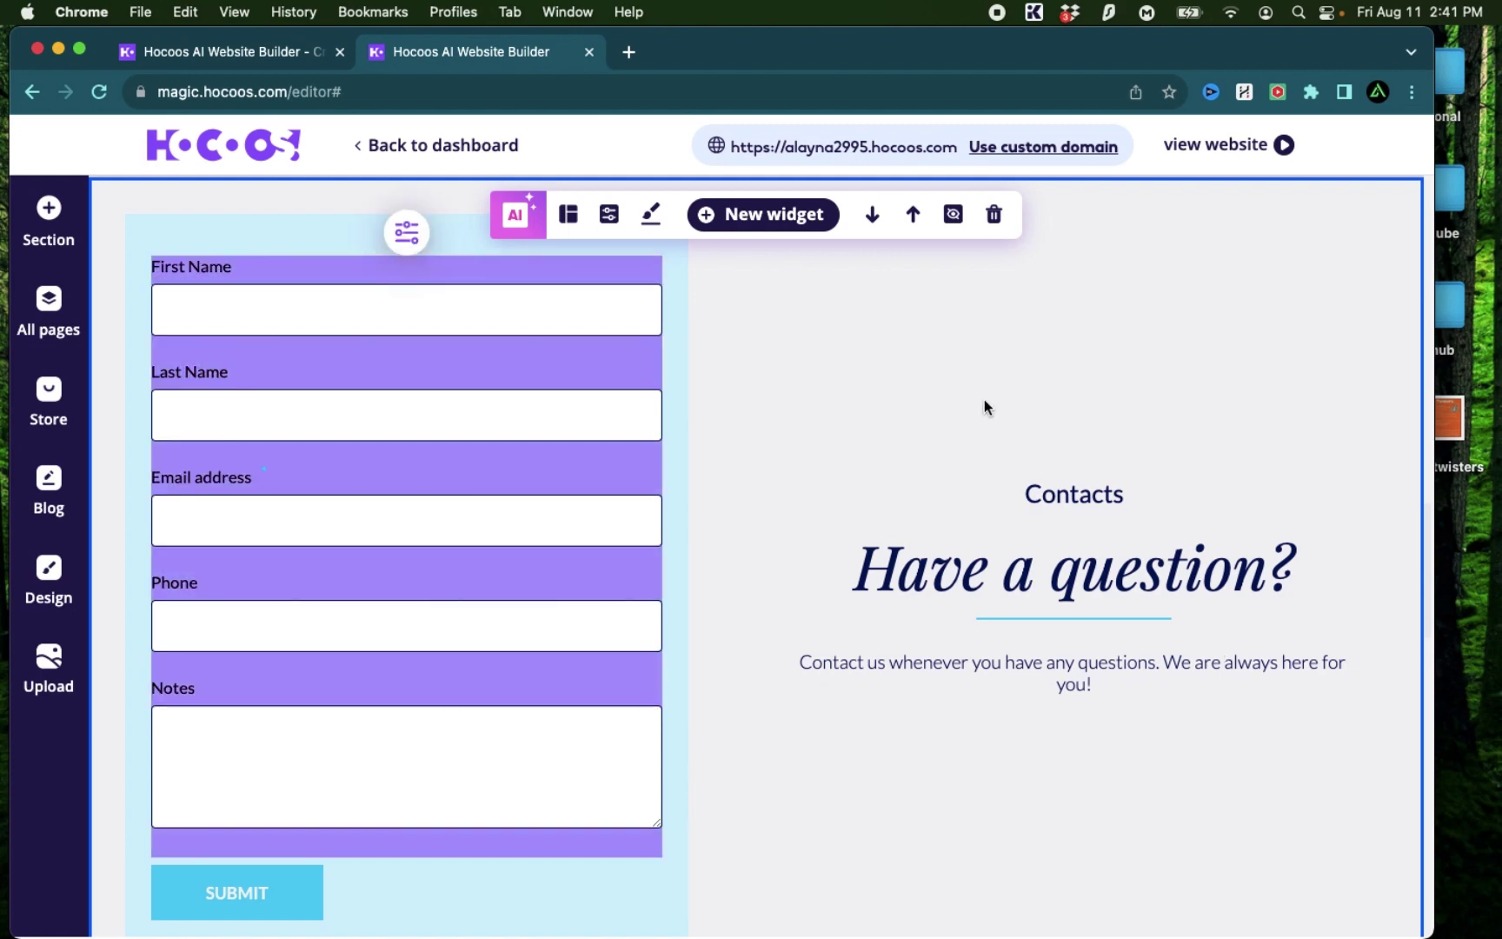
pyautogui.scroll(15, 985, 406)
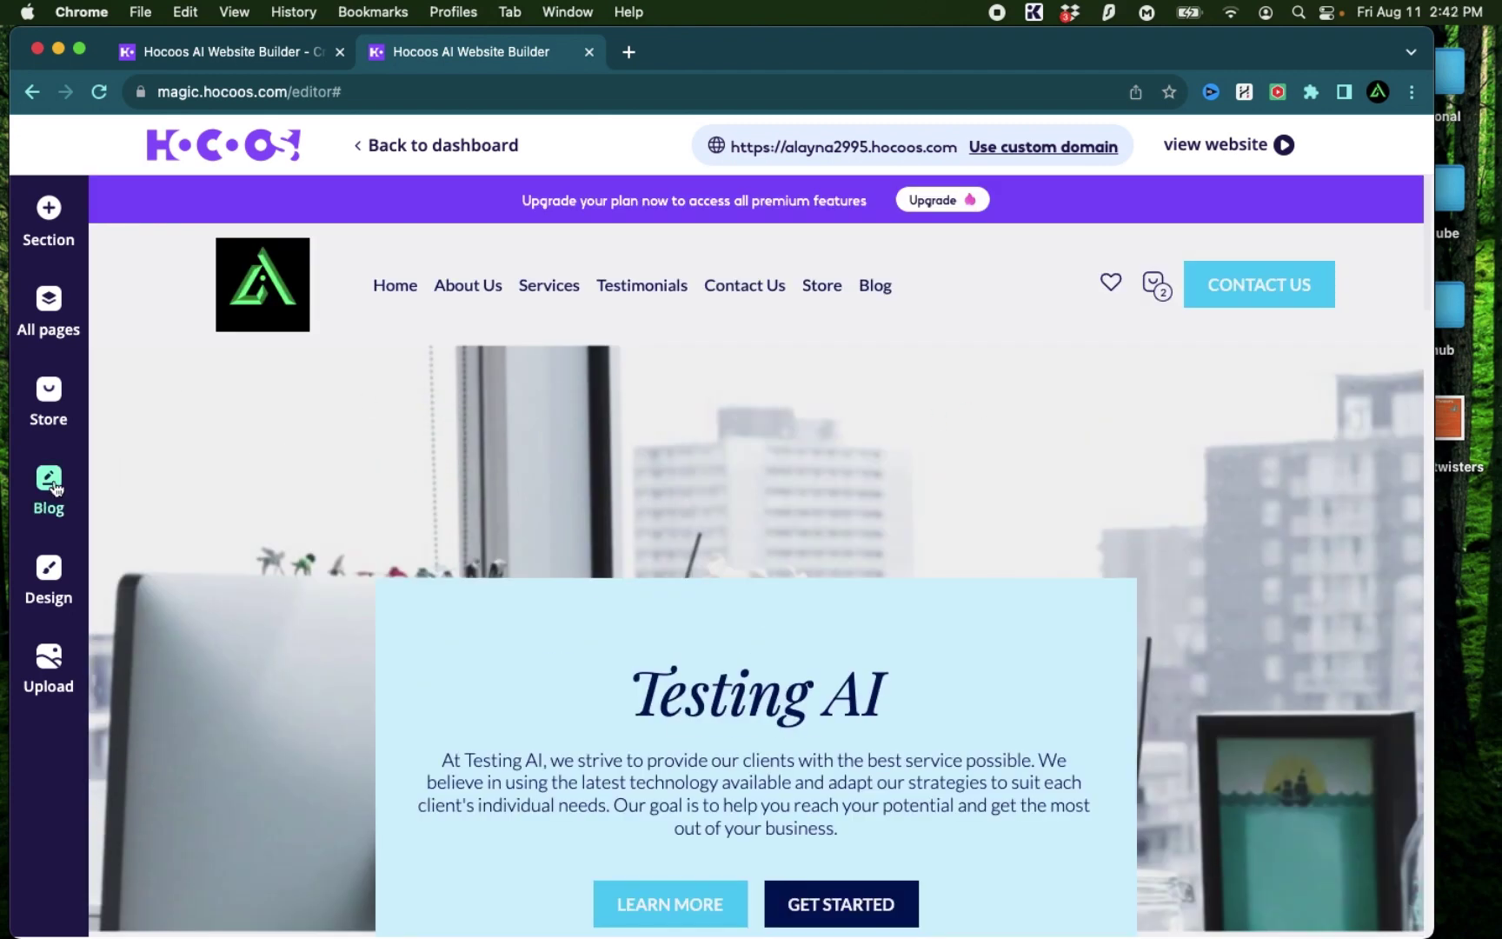
# Set up the blog as having no posts yet, with a right-hand sidebar
pyautogui.click(49, 487)
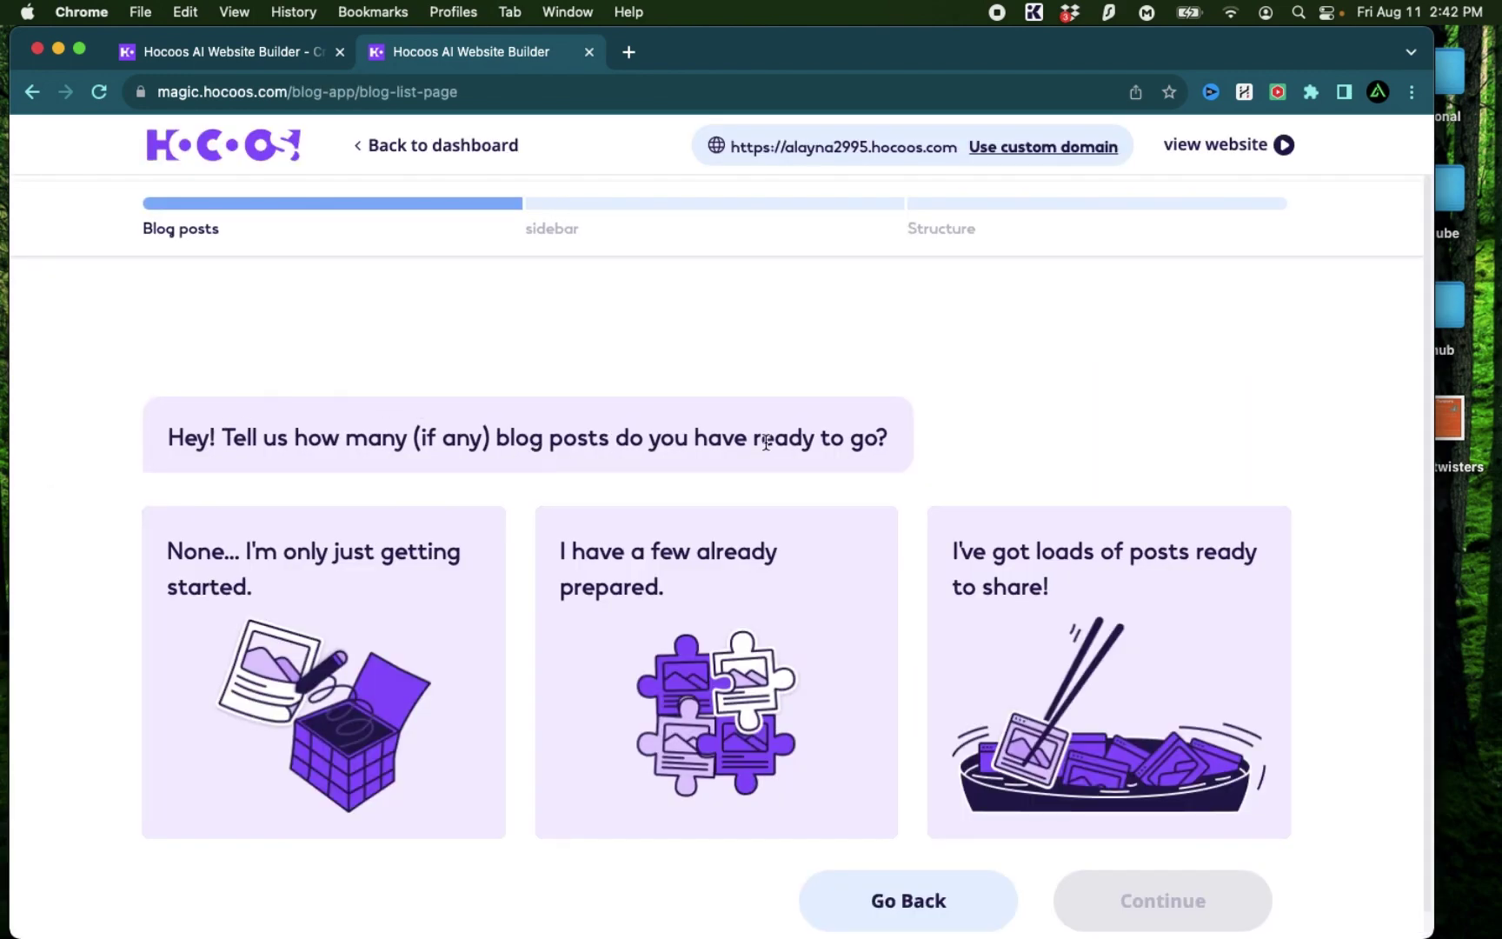
pyautogui.scroll(-1, 813, 410)
pyautogui.click(311, 571)
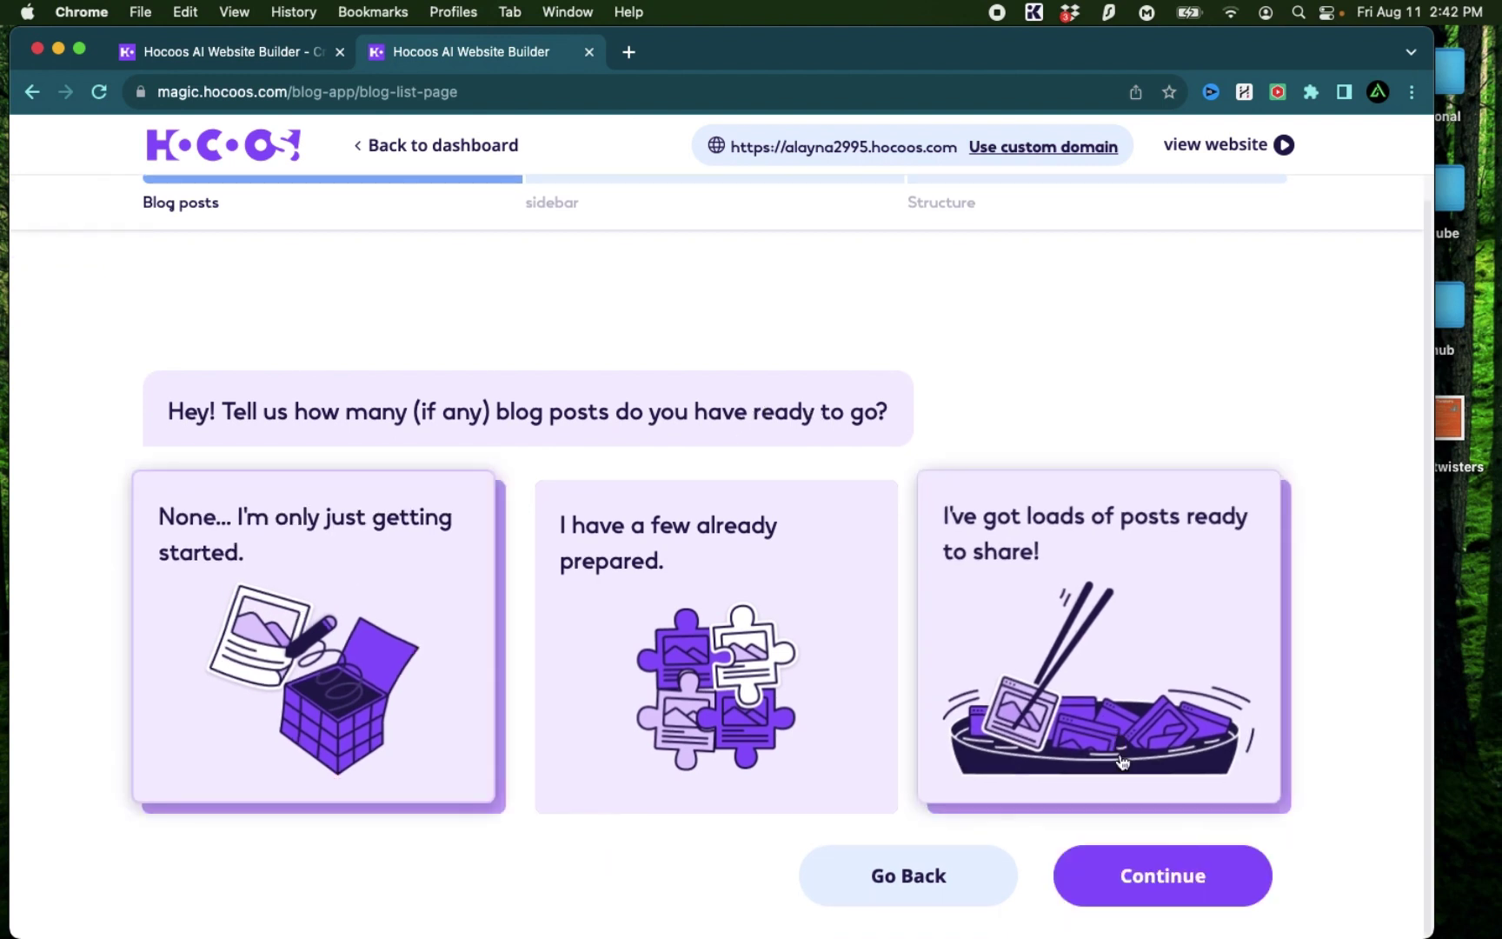
pyautogui.click(1143, 869)
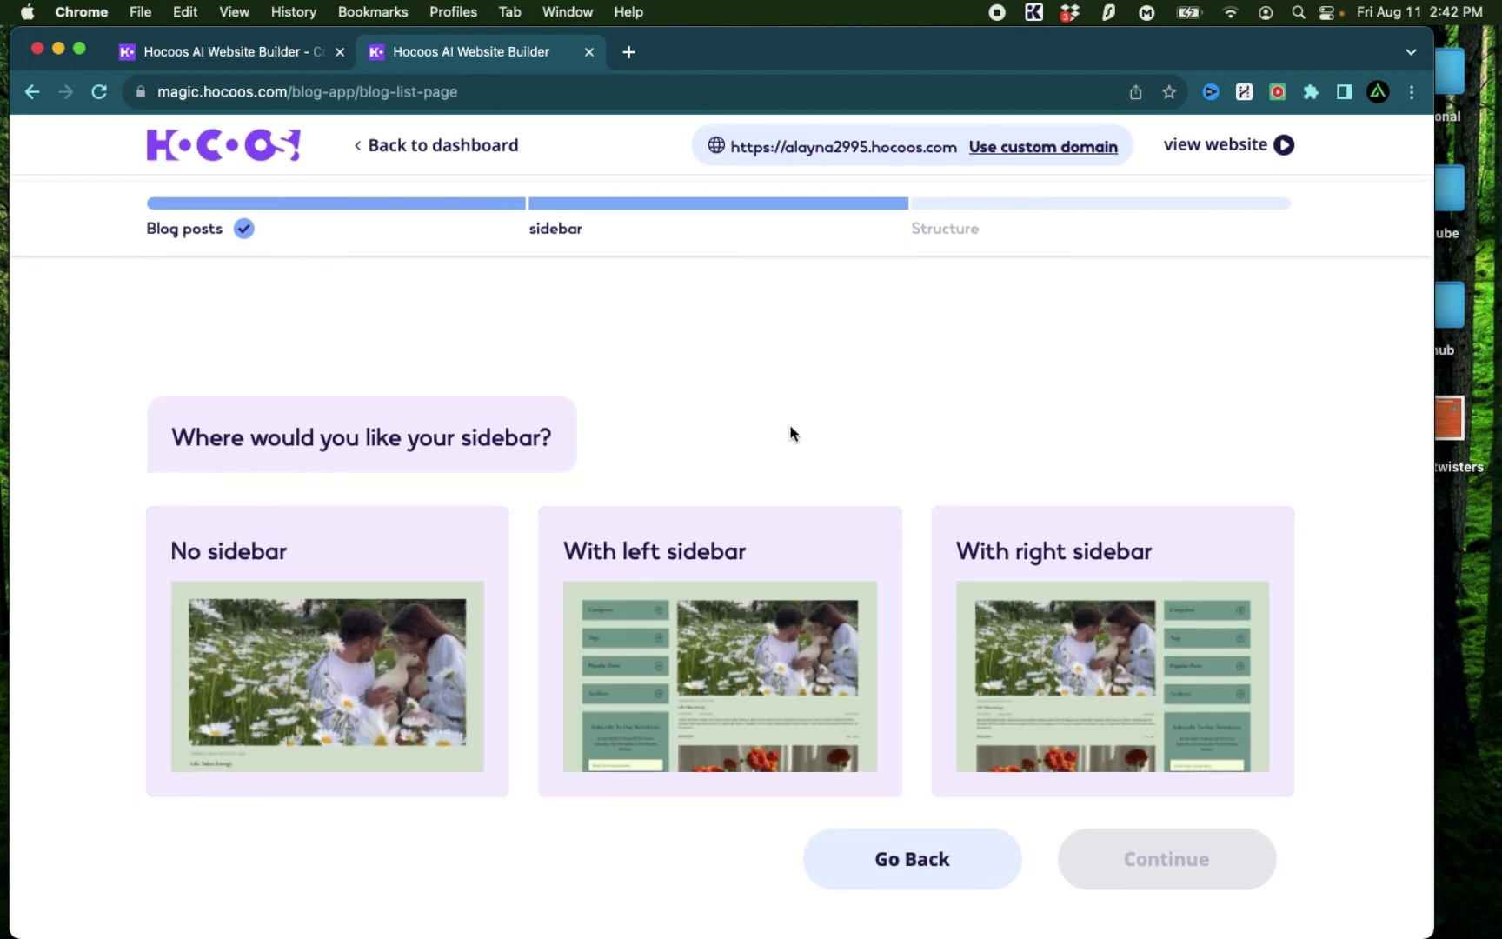
pyautogui.click(1109, 650)
pyautogui.click(1146, 875)
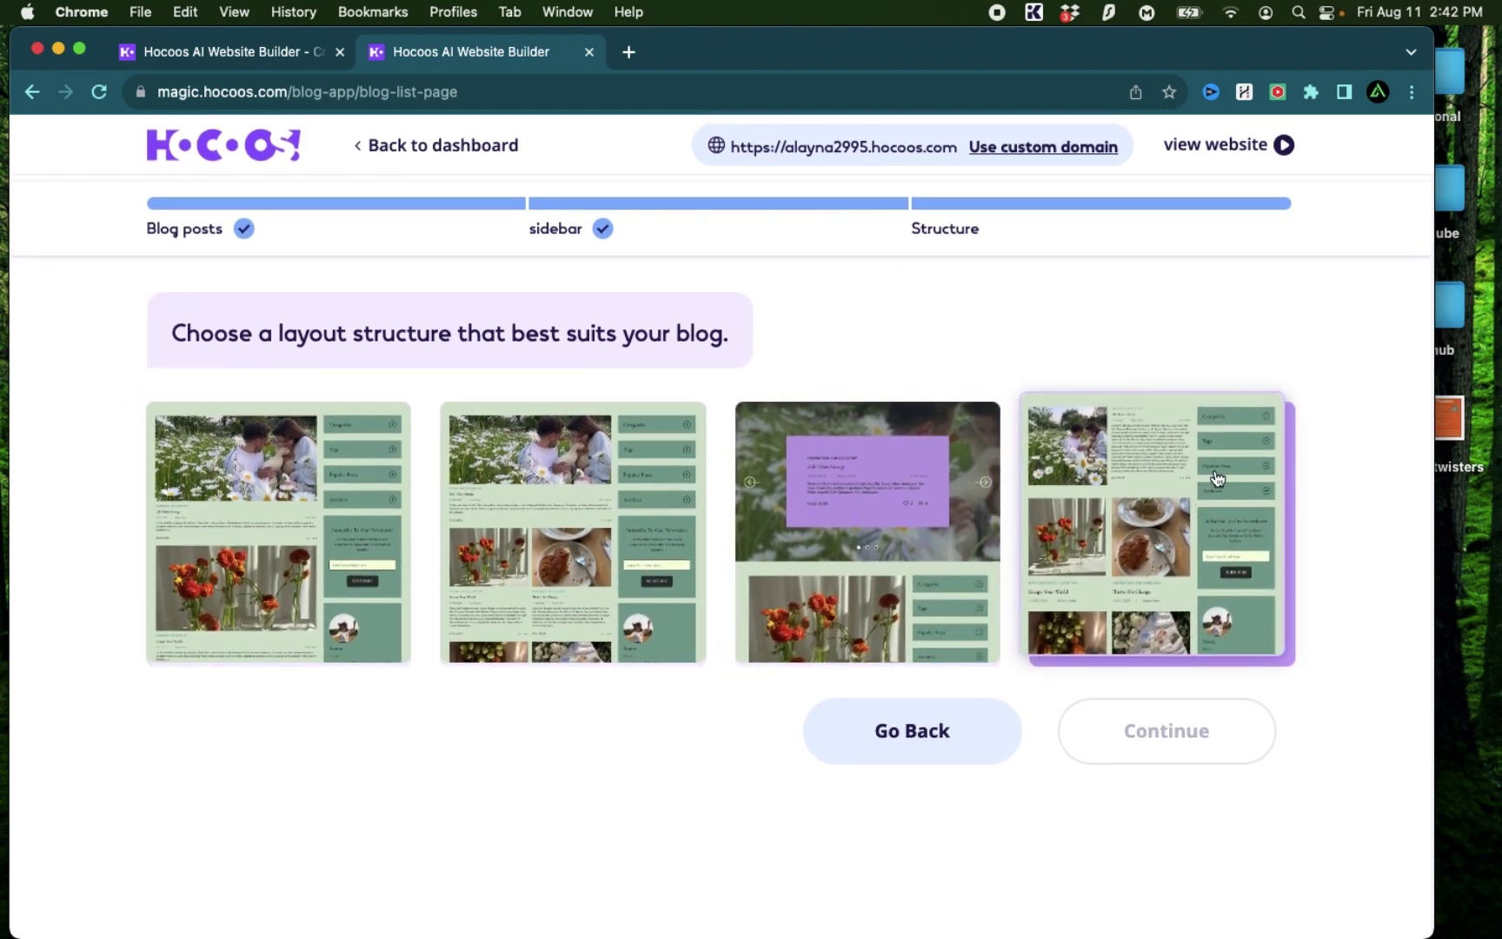
# Build the blog list page with the first layout structure and review it
pyautogui.click(328, 511)
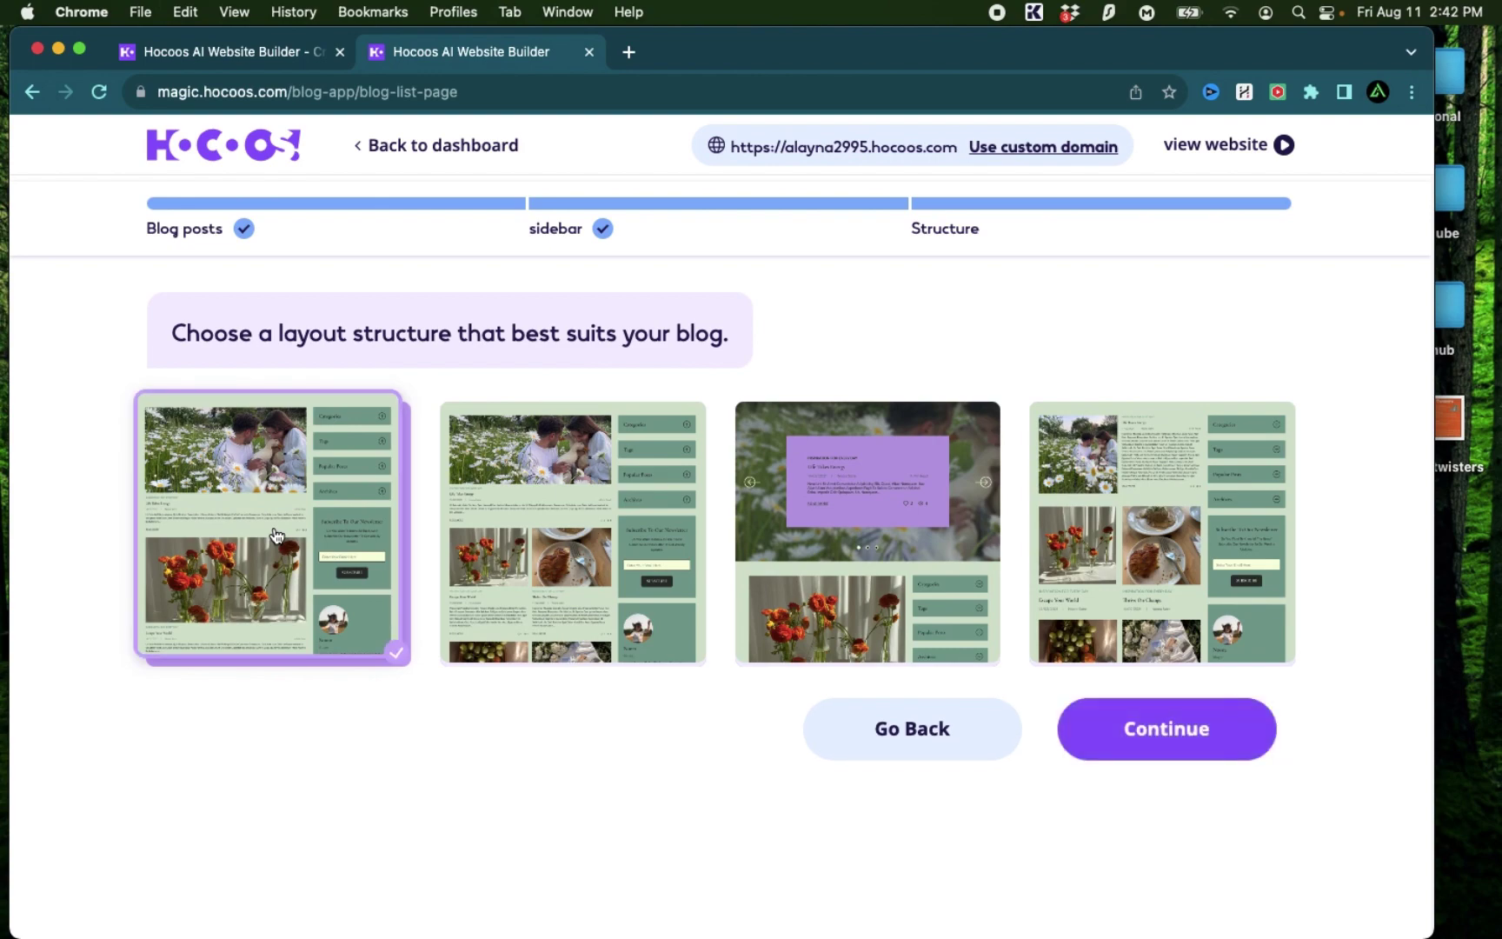
pyautogui.click(1161, 741)
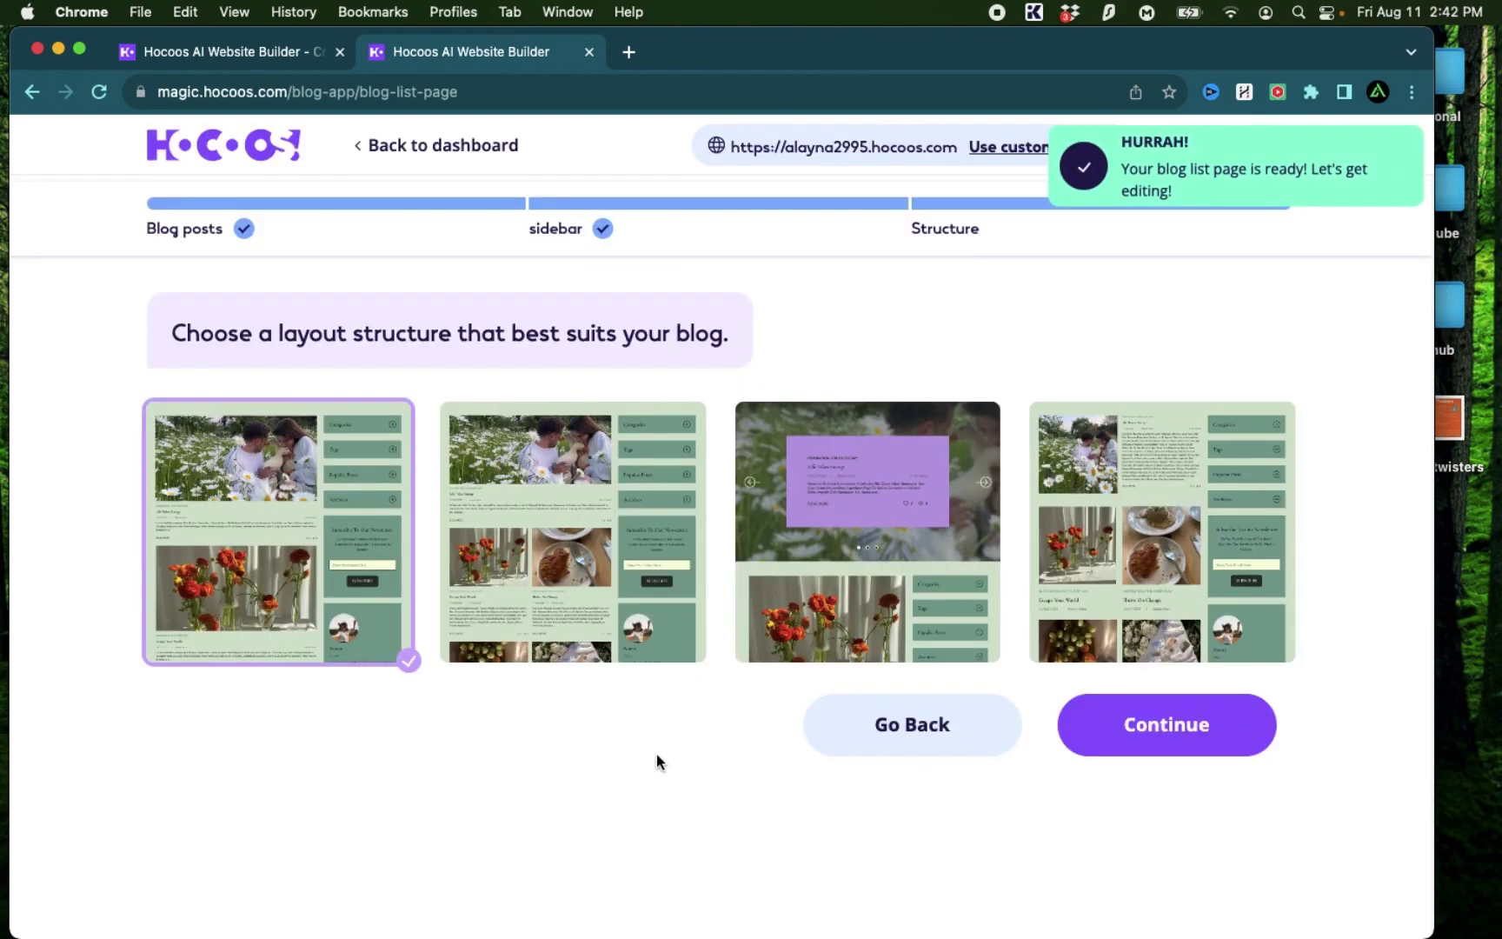
pyautogui.scroll(-4, 1375, 671)
pyautogui.scroll(-6, 1374, 671)
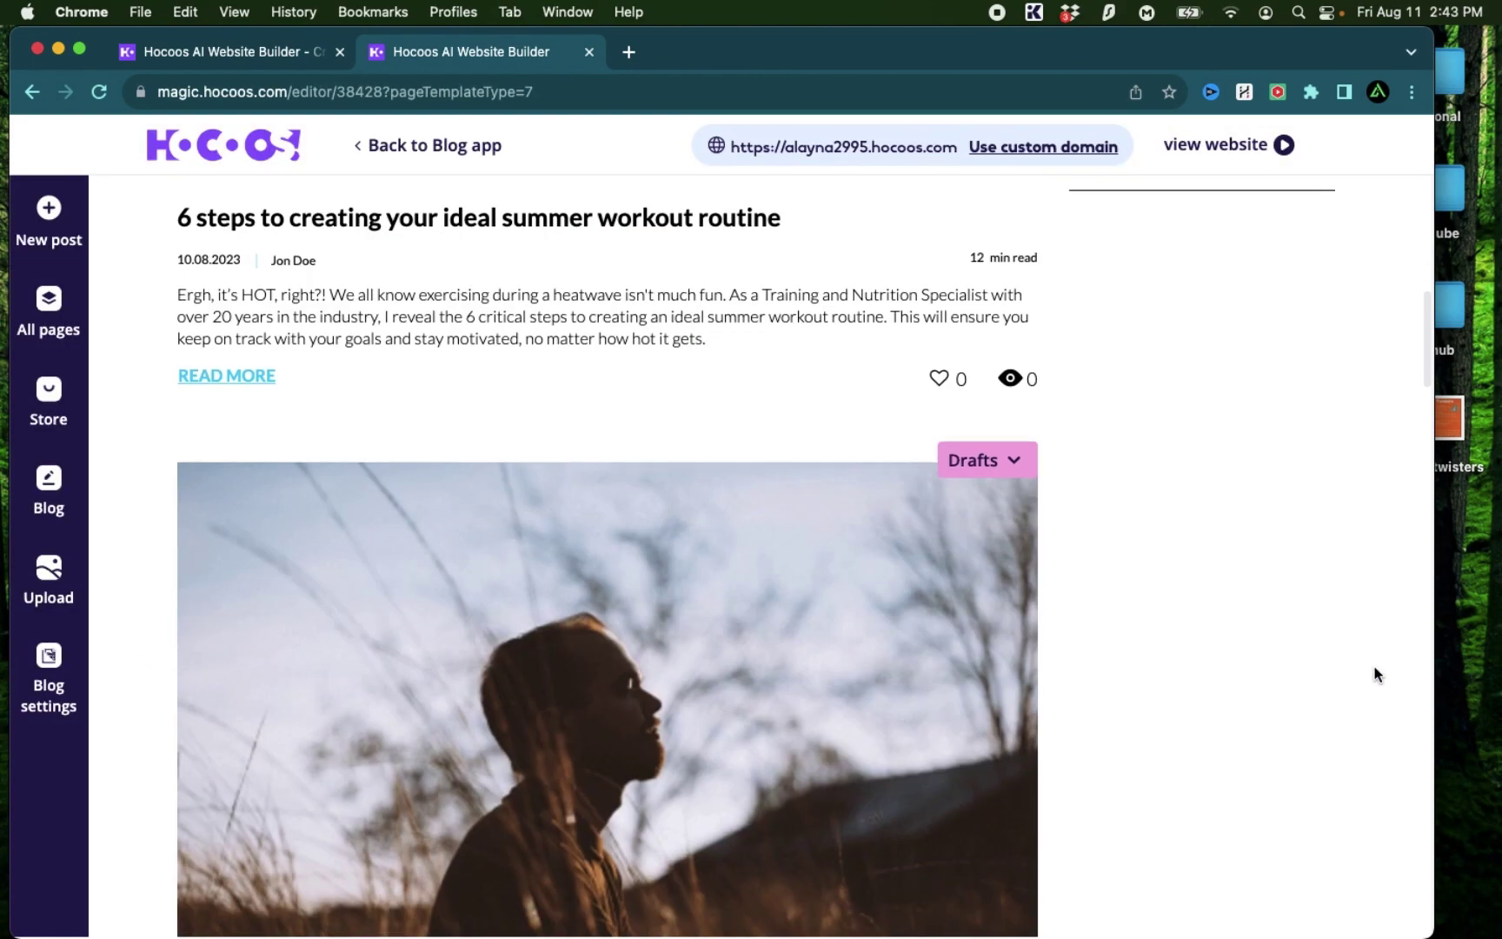
pyautogui.scroll(10, 1209, 695)
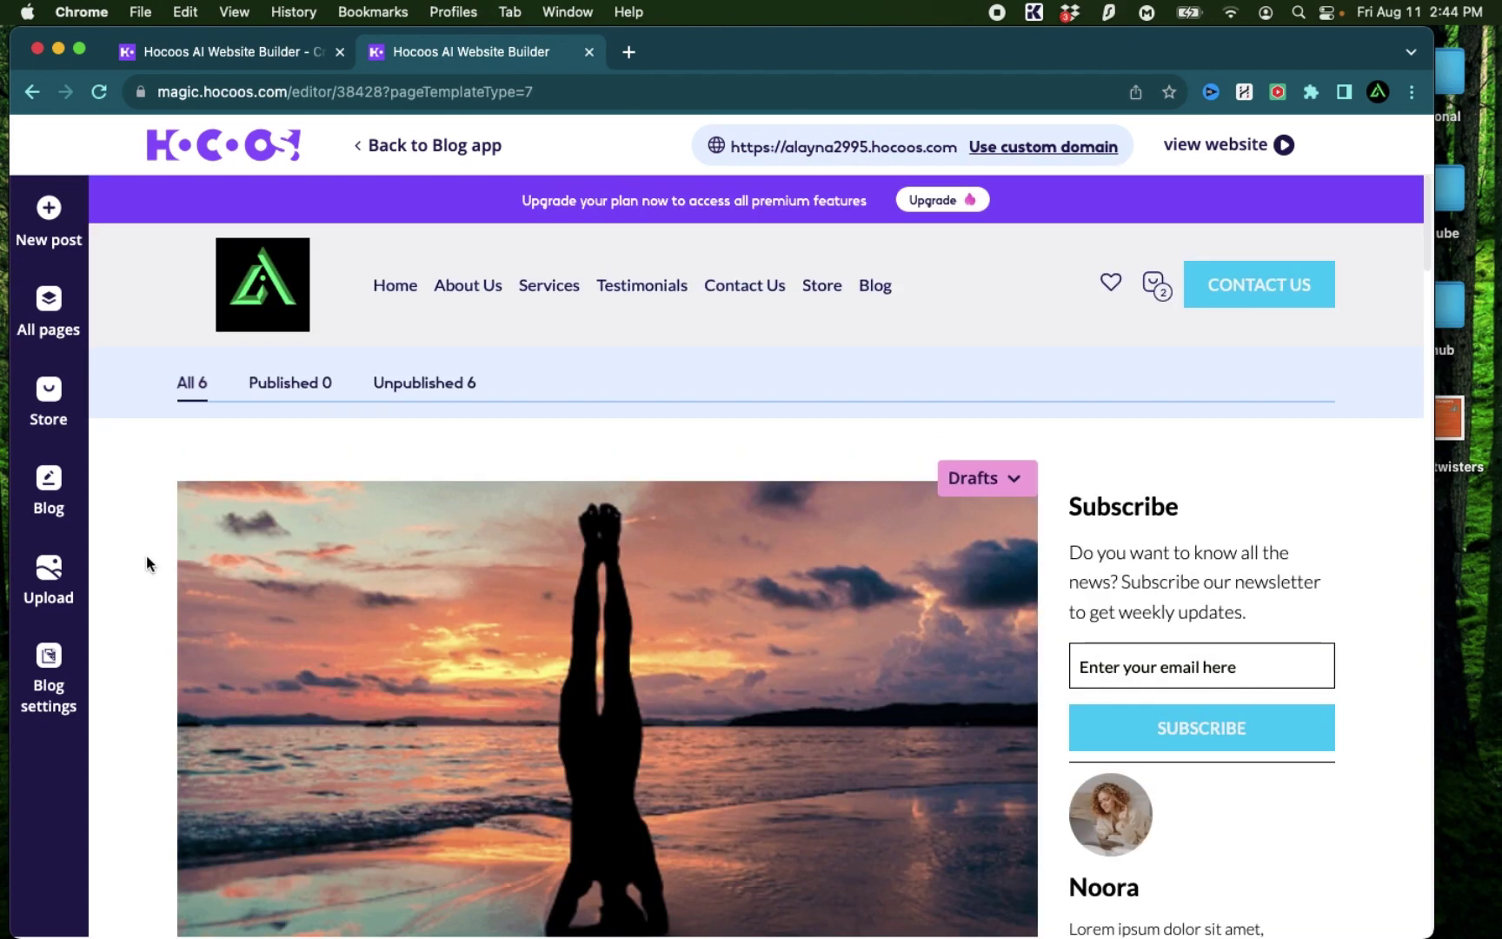
pyautogui.click(57, 407)
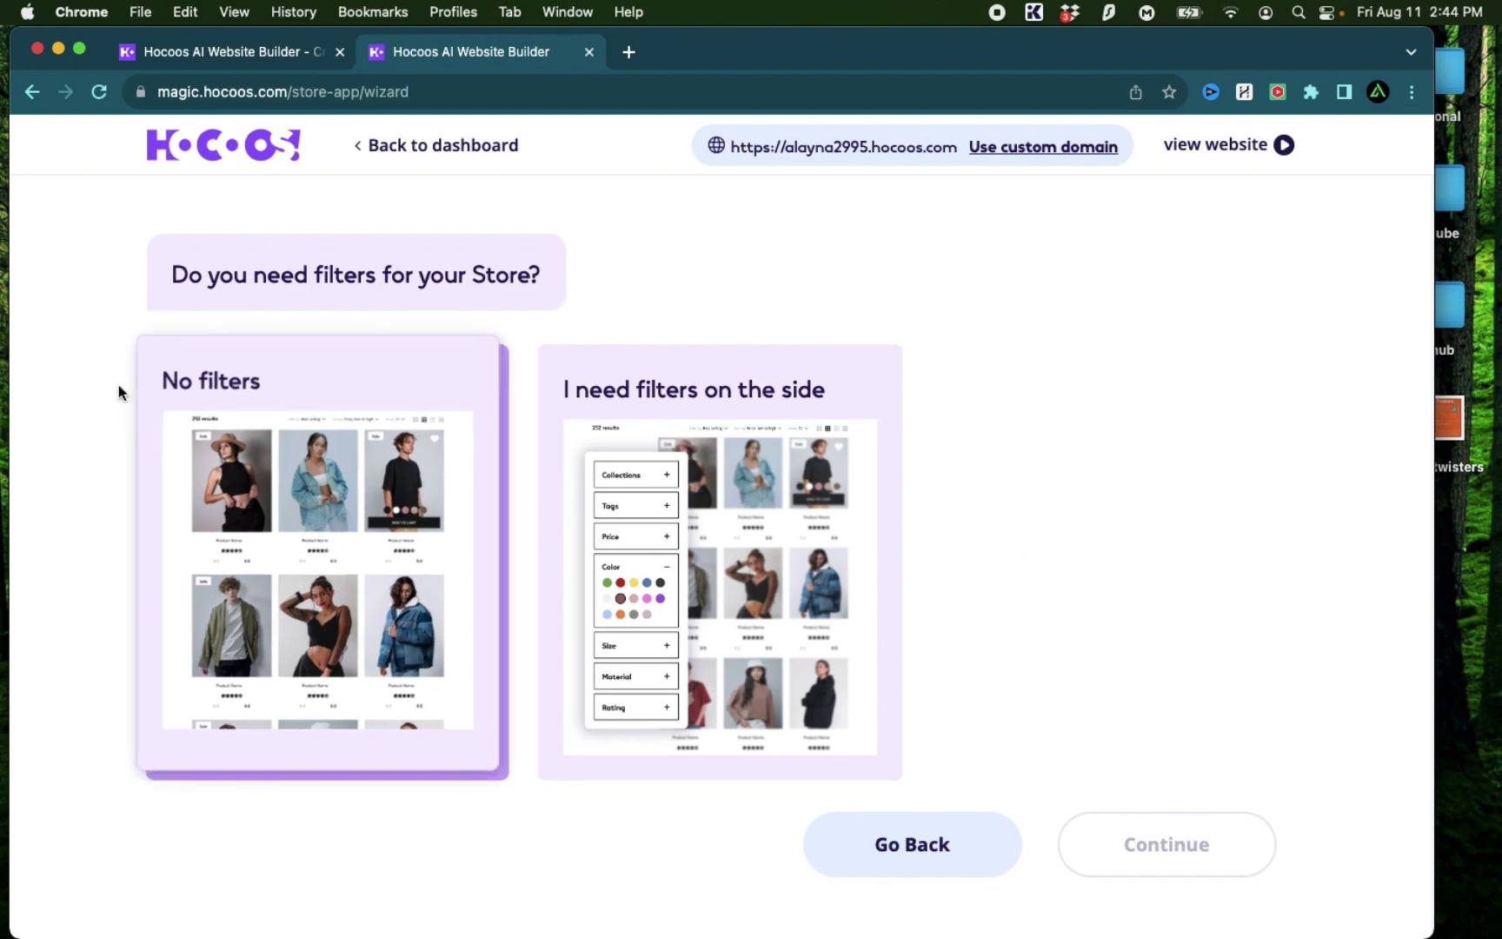
# Create the store page with no filters, dismissing the example-store notice and options panel
pyautogui.click(323, 556)
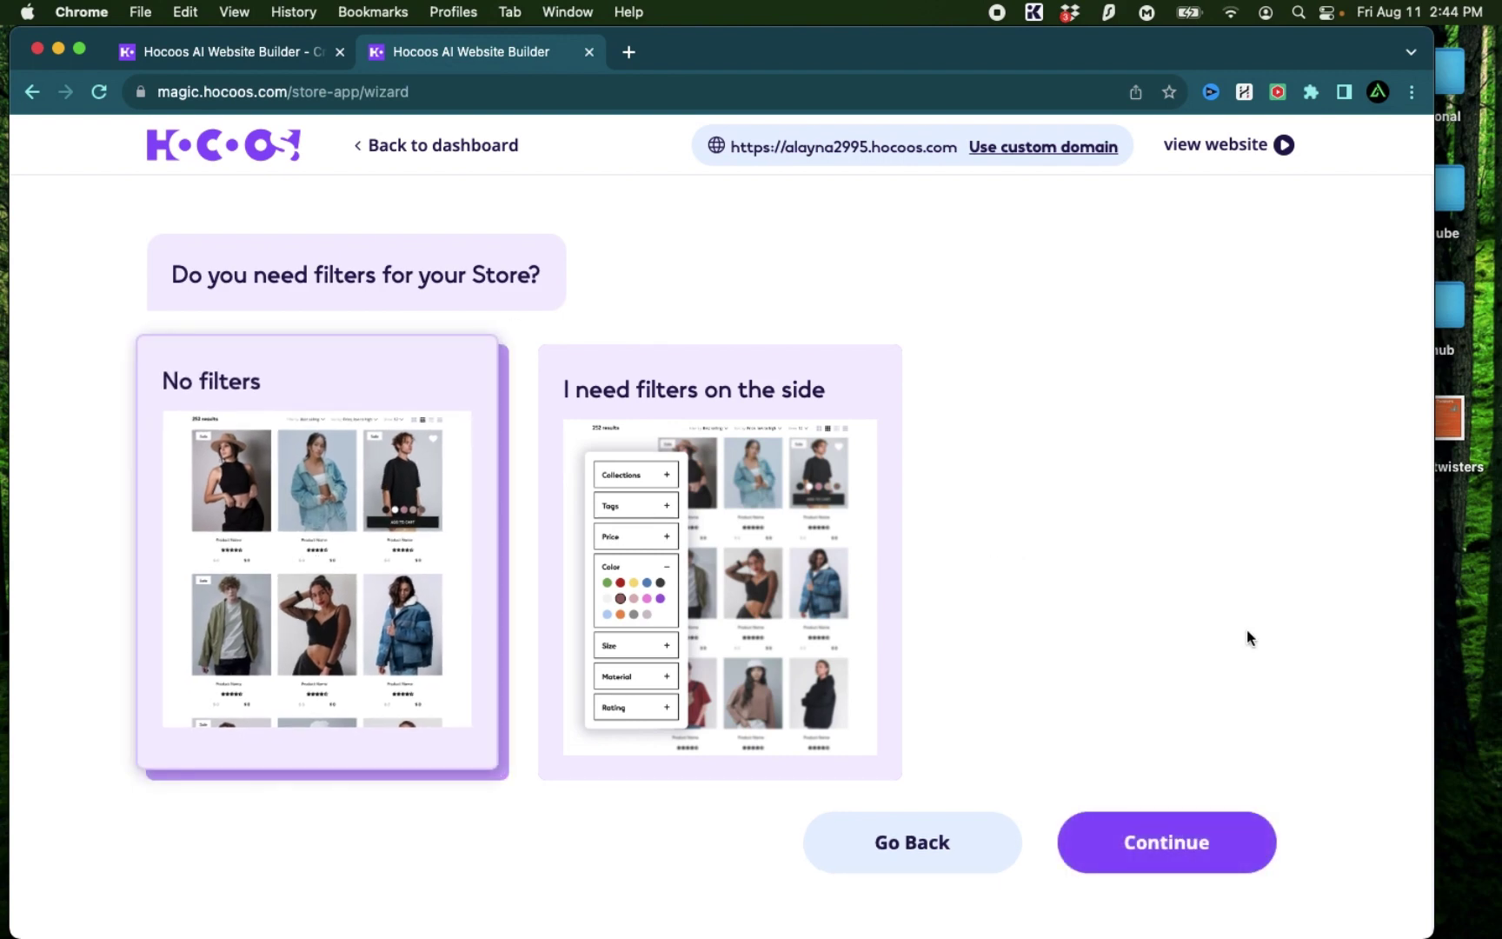
pyautogui.click(1213, 838)
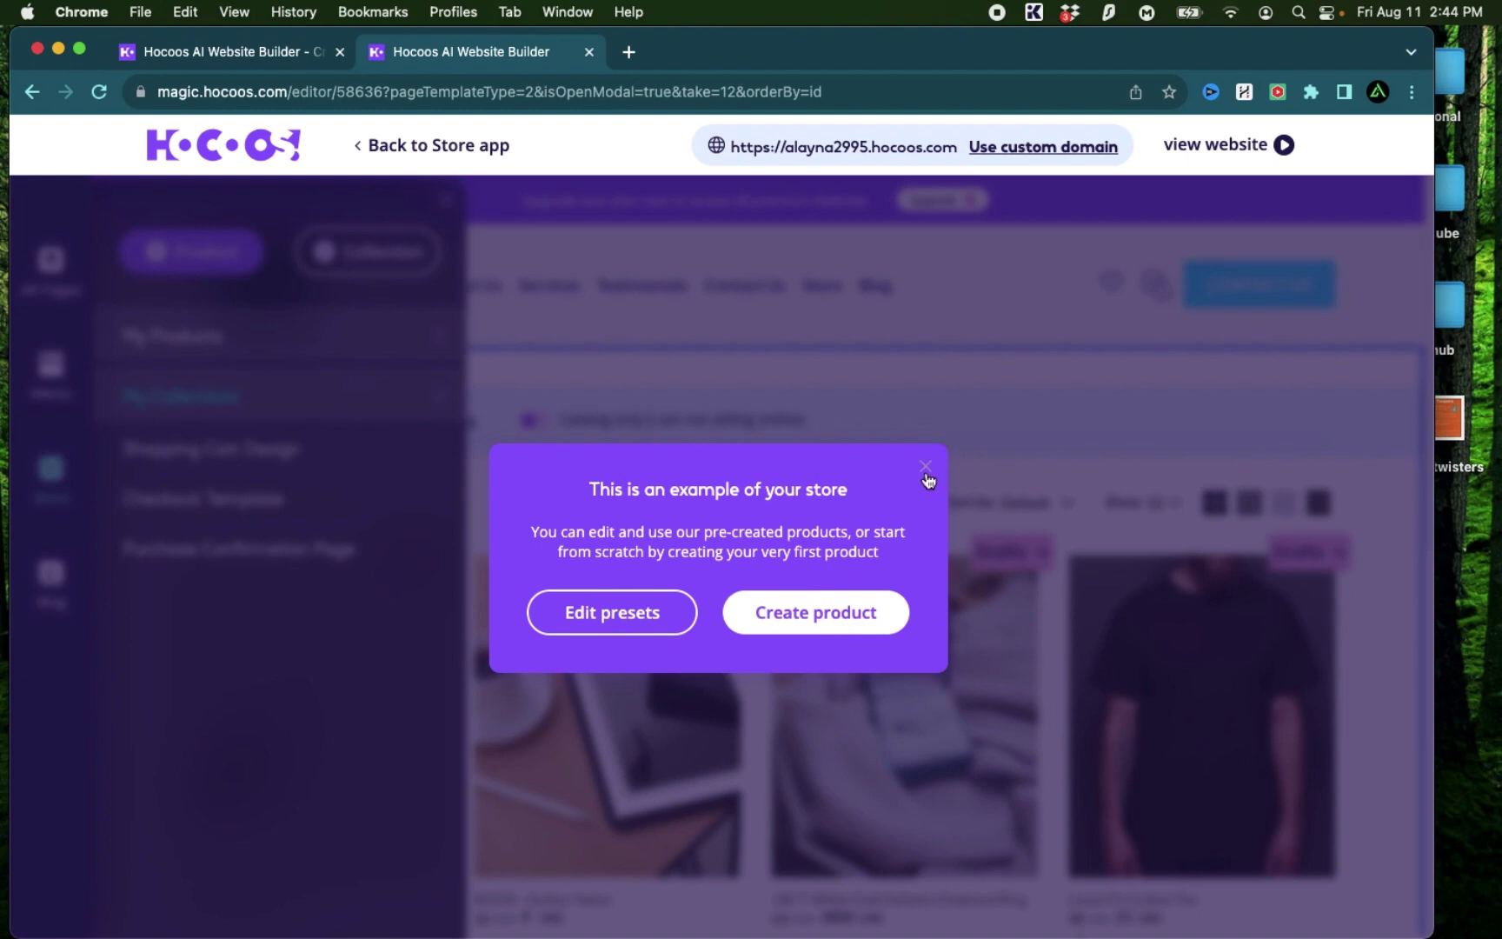
pyautogui.click(925, 472)
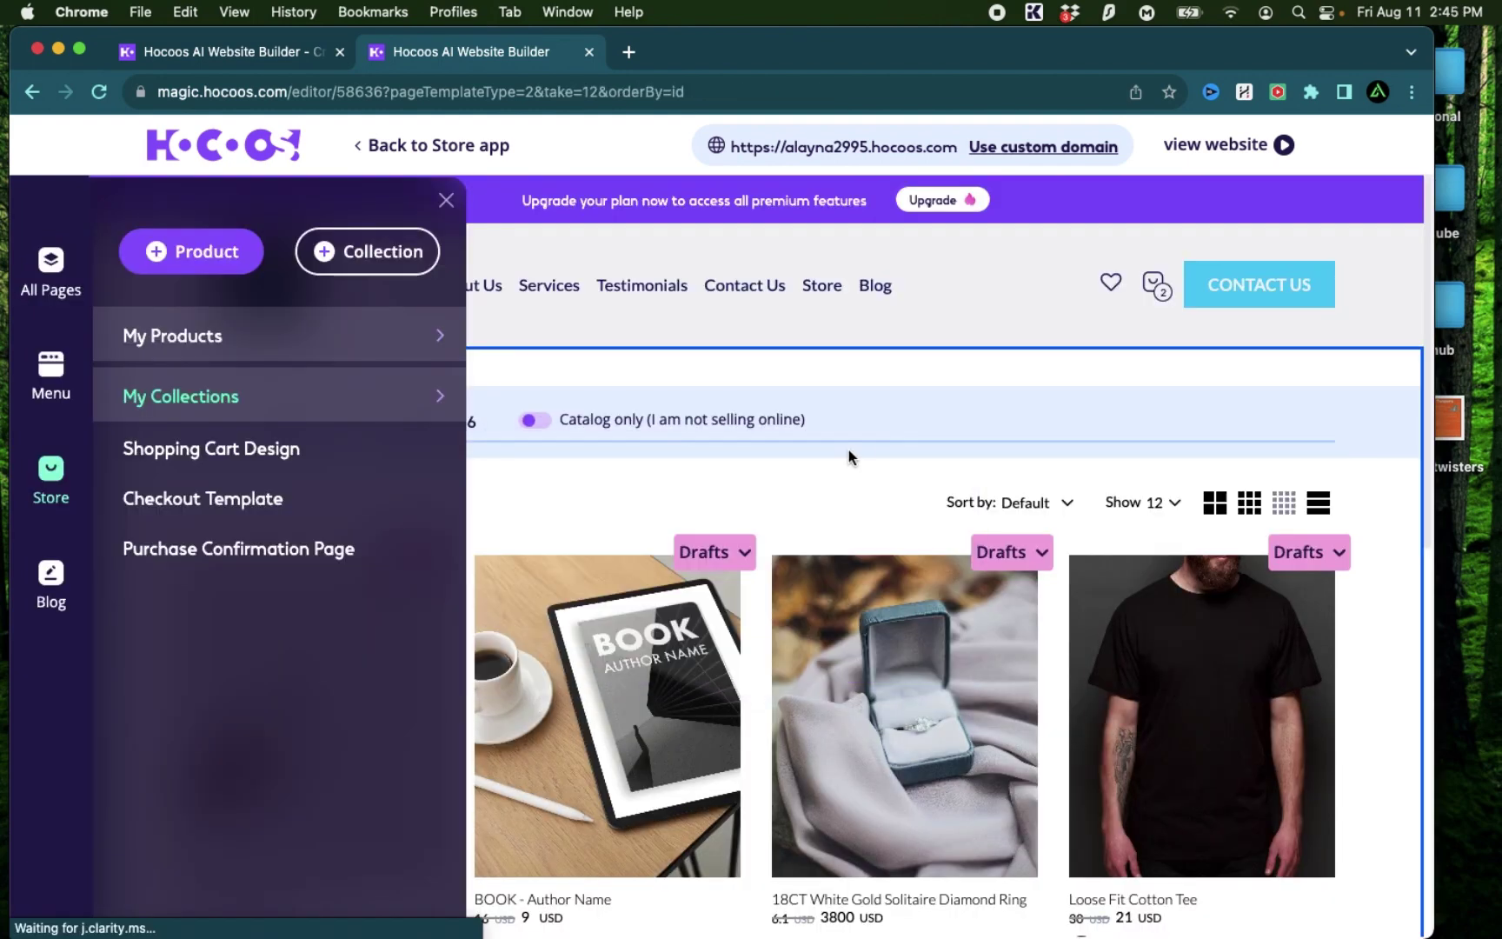
pyautogui.click(446, 205)
# Inspect the diamond ring draft product, then return to the six-product listing
pyautogui.scroll(-8, 609, 609)
pyautogui.scroll(8, 1139, 694)
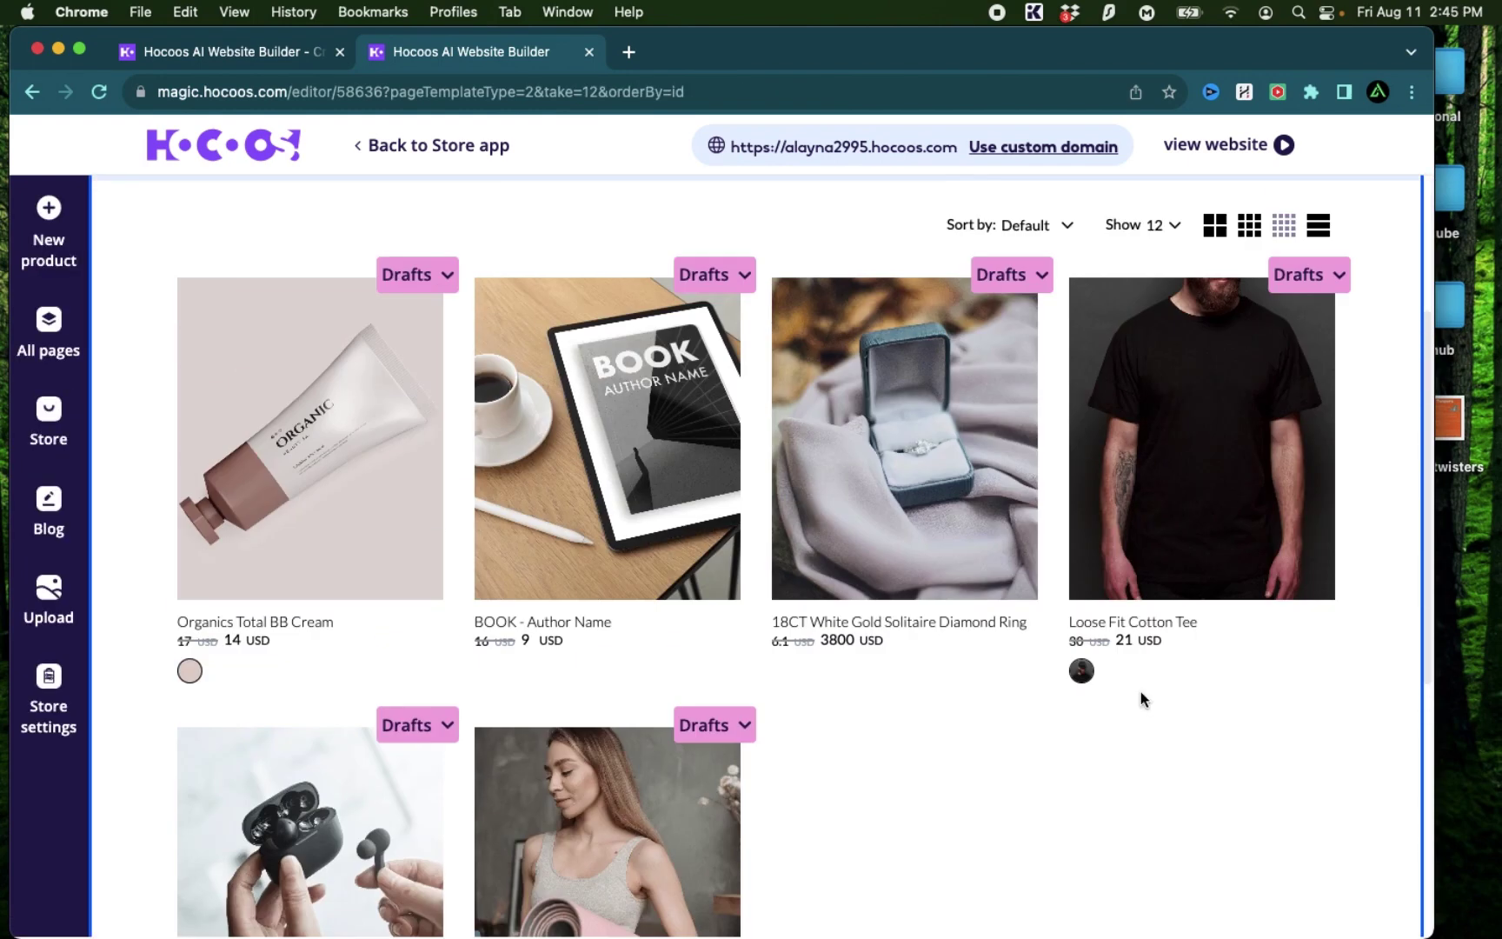
pyautogui.scroll(-5, 985, 724)
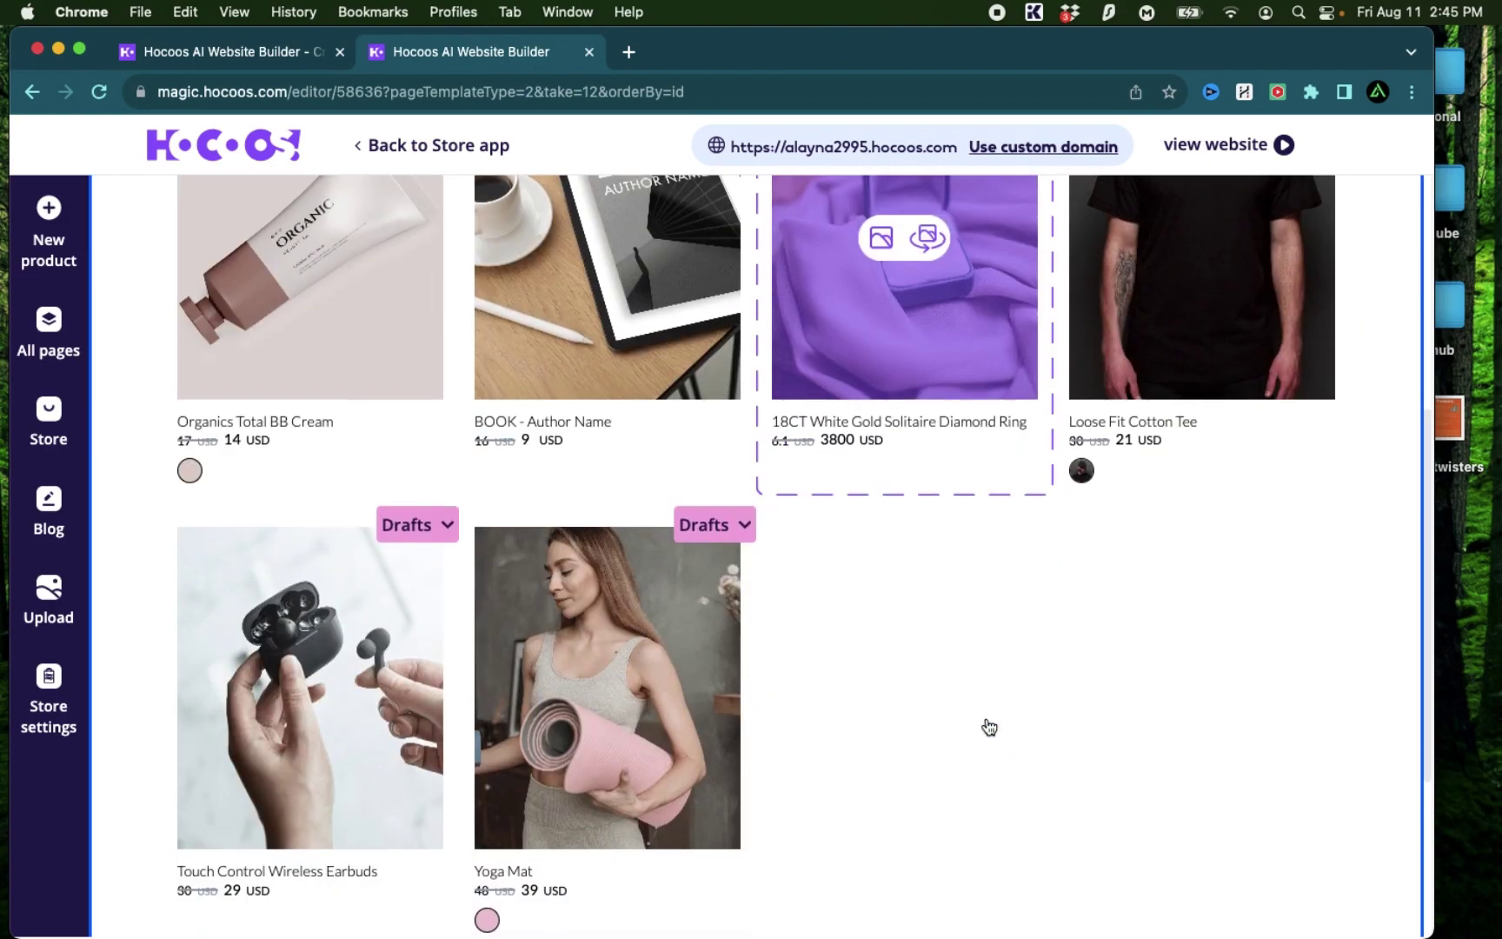
pyautogui.click(867, 465)
pyautogui.scroll(-5, 956, 522)
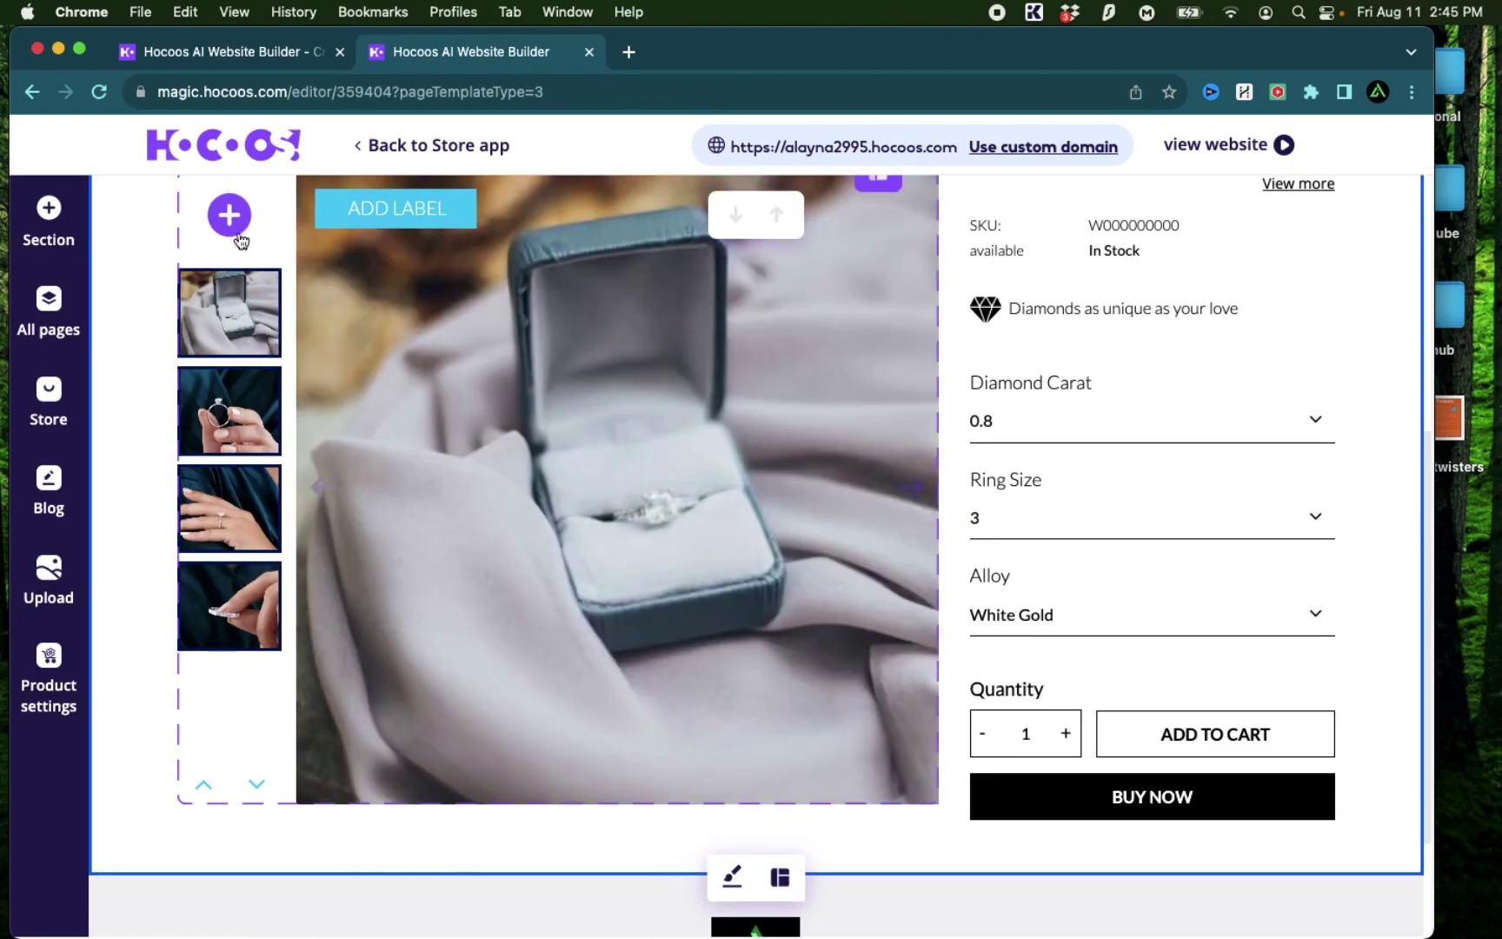
pyautogui.click(41, 95)
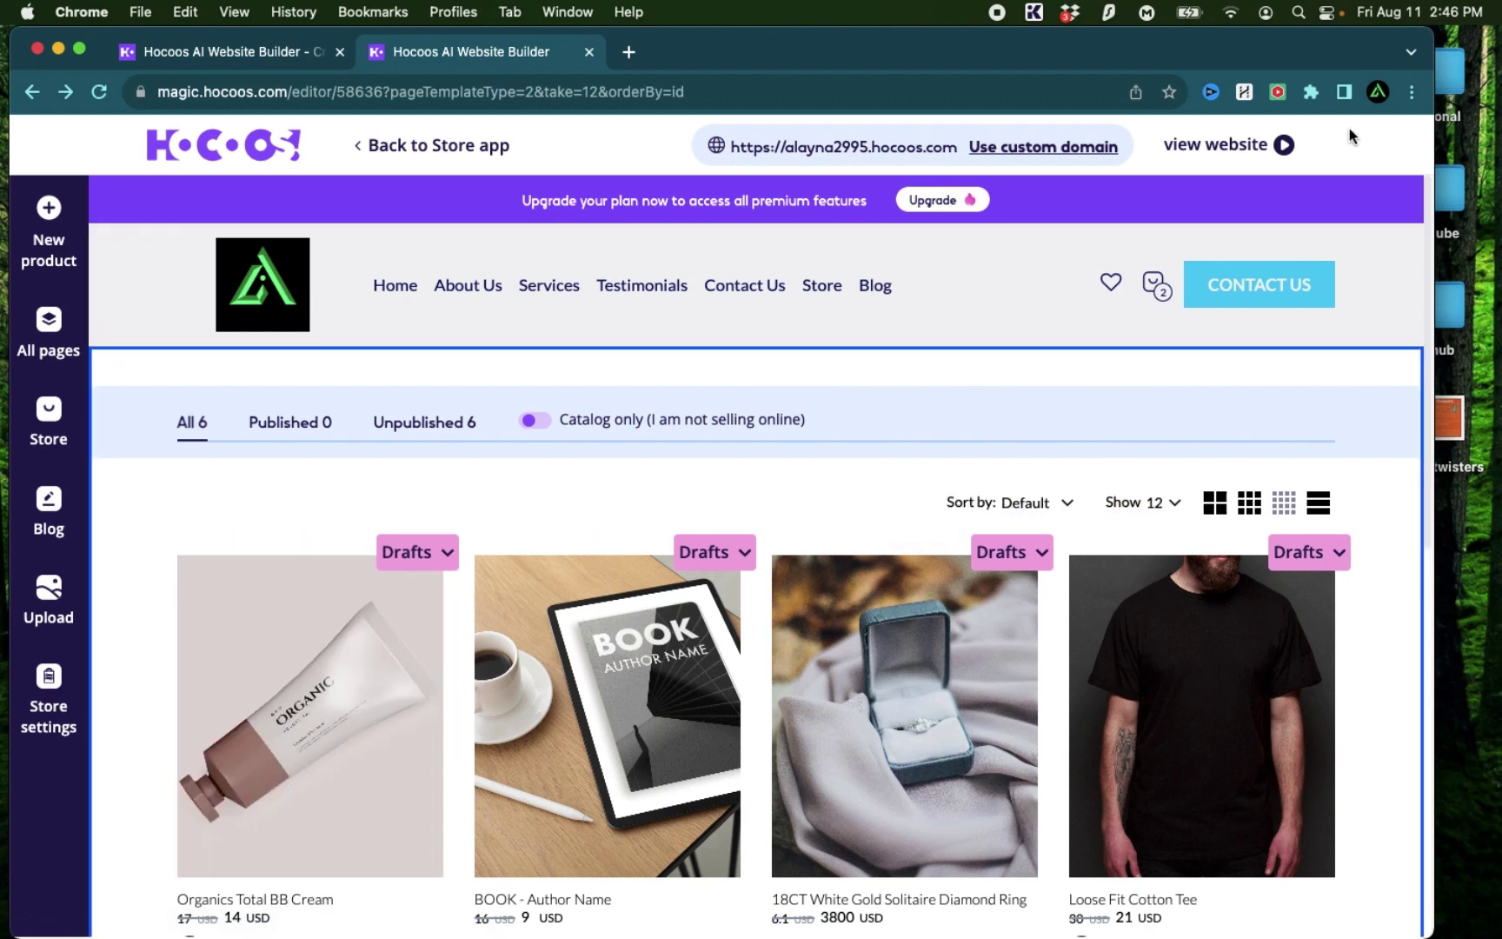
# Open the live Testing AI site, scroll its Home page, then view About Us
pyautogui.scroll(5, 1349, 128)
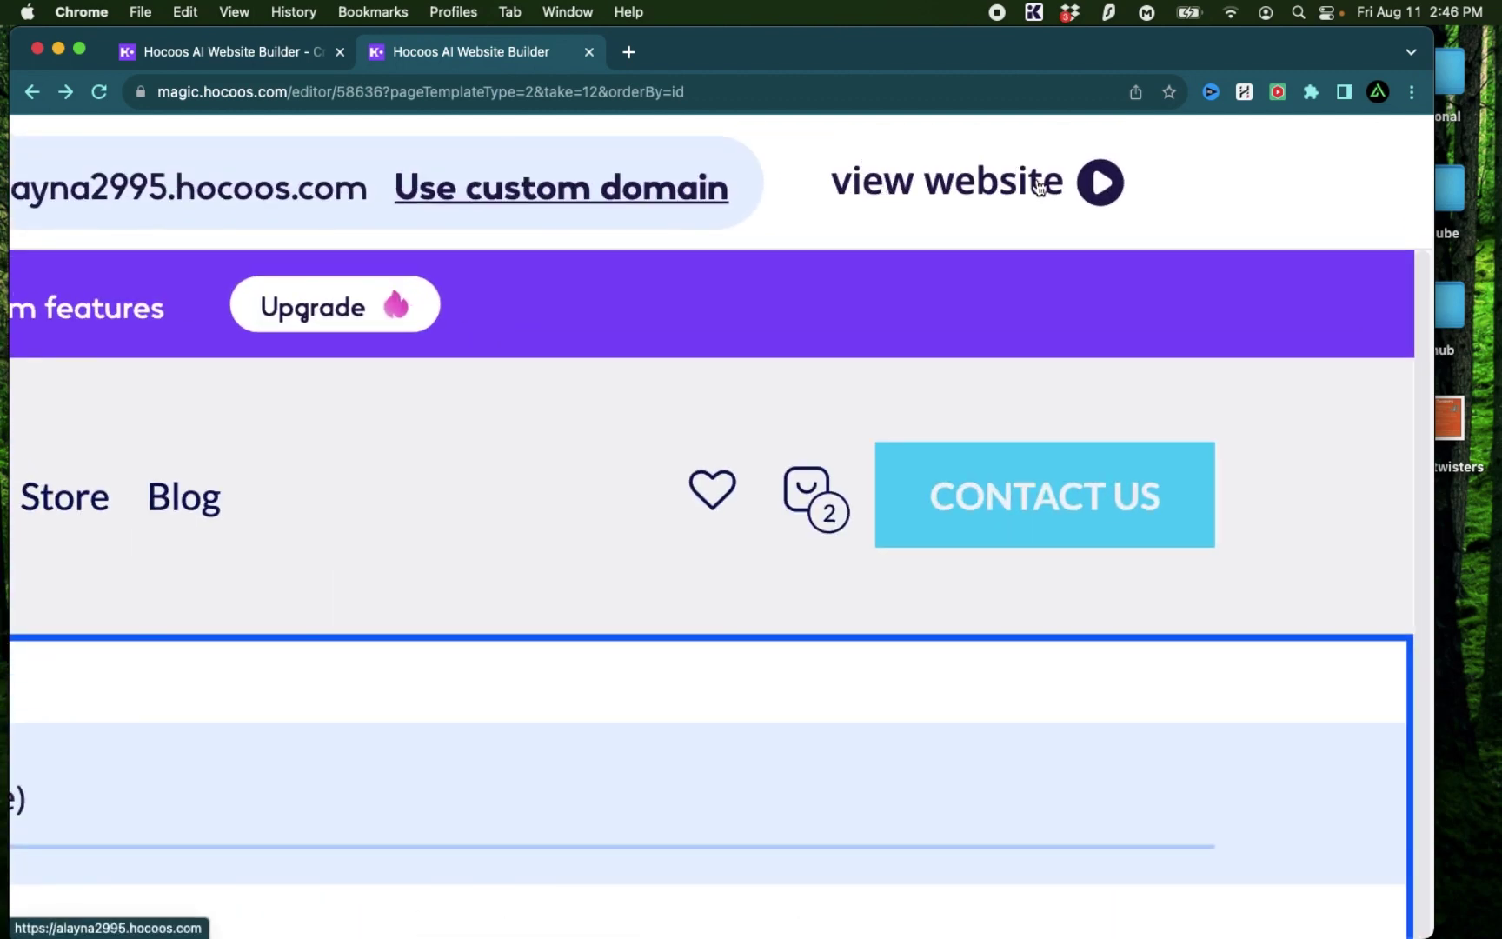
pyautogui.hscroll(-4, 254, 228)
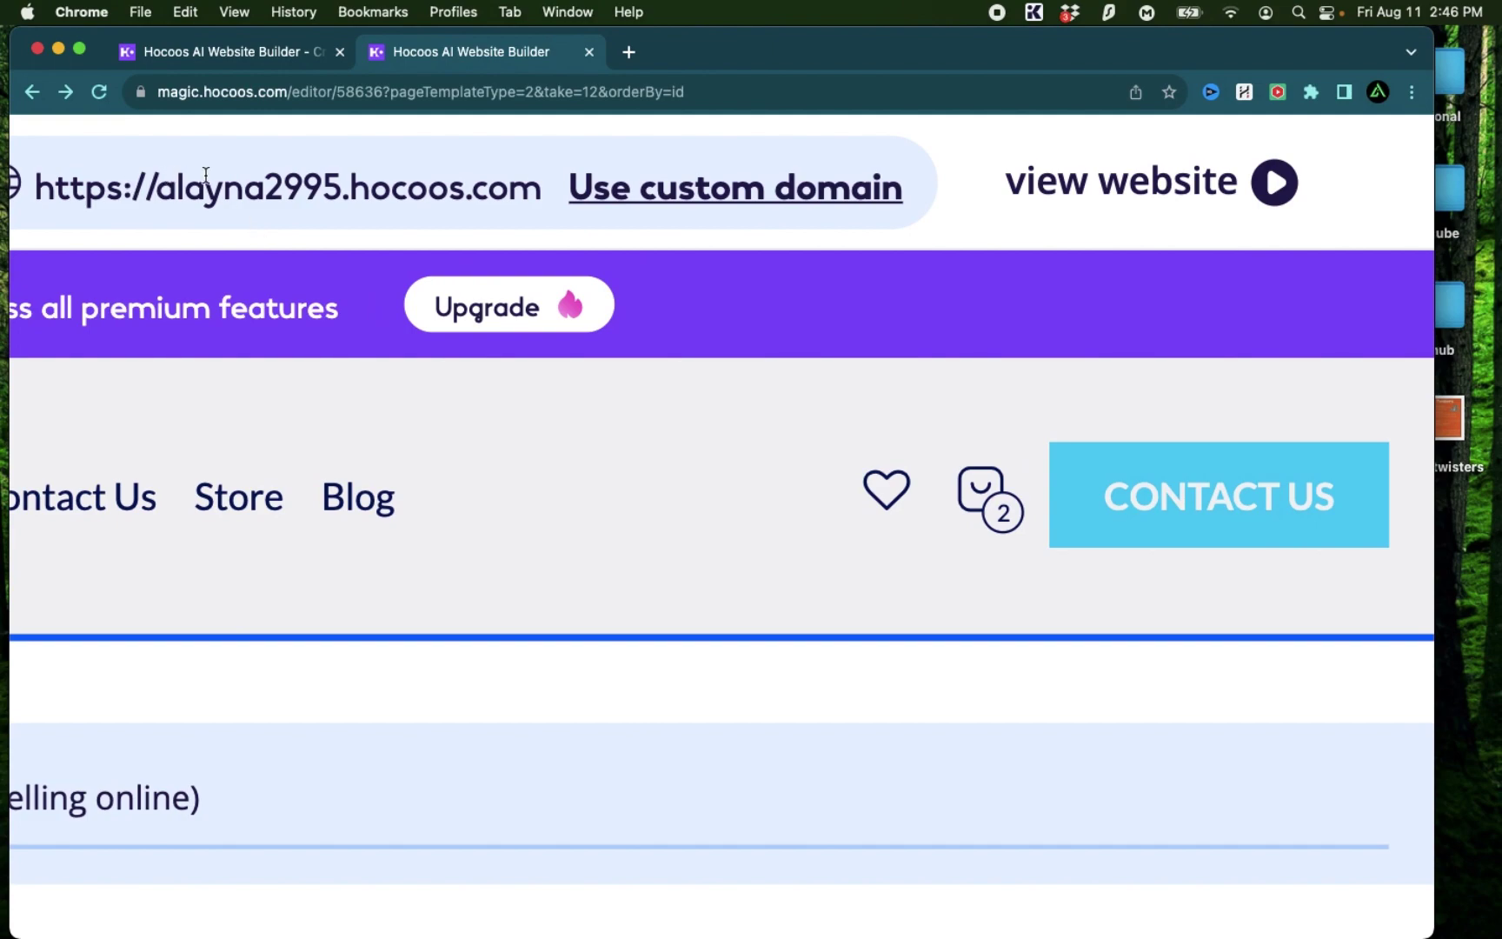
pyautogui.click(1138, 187)
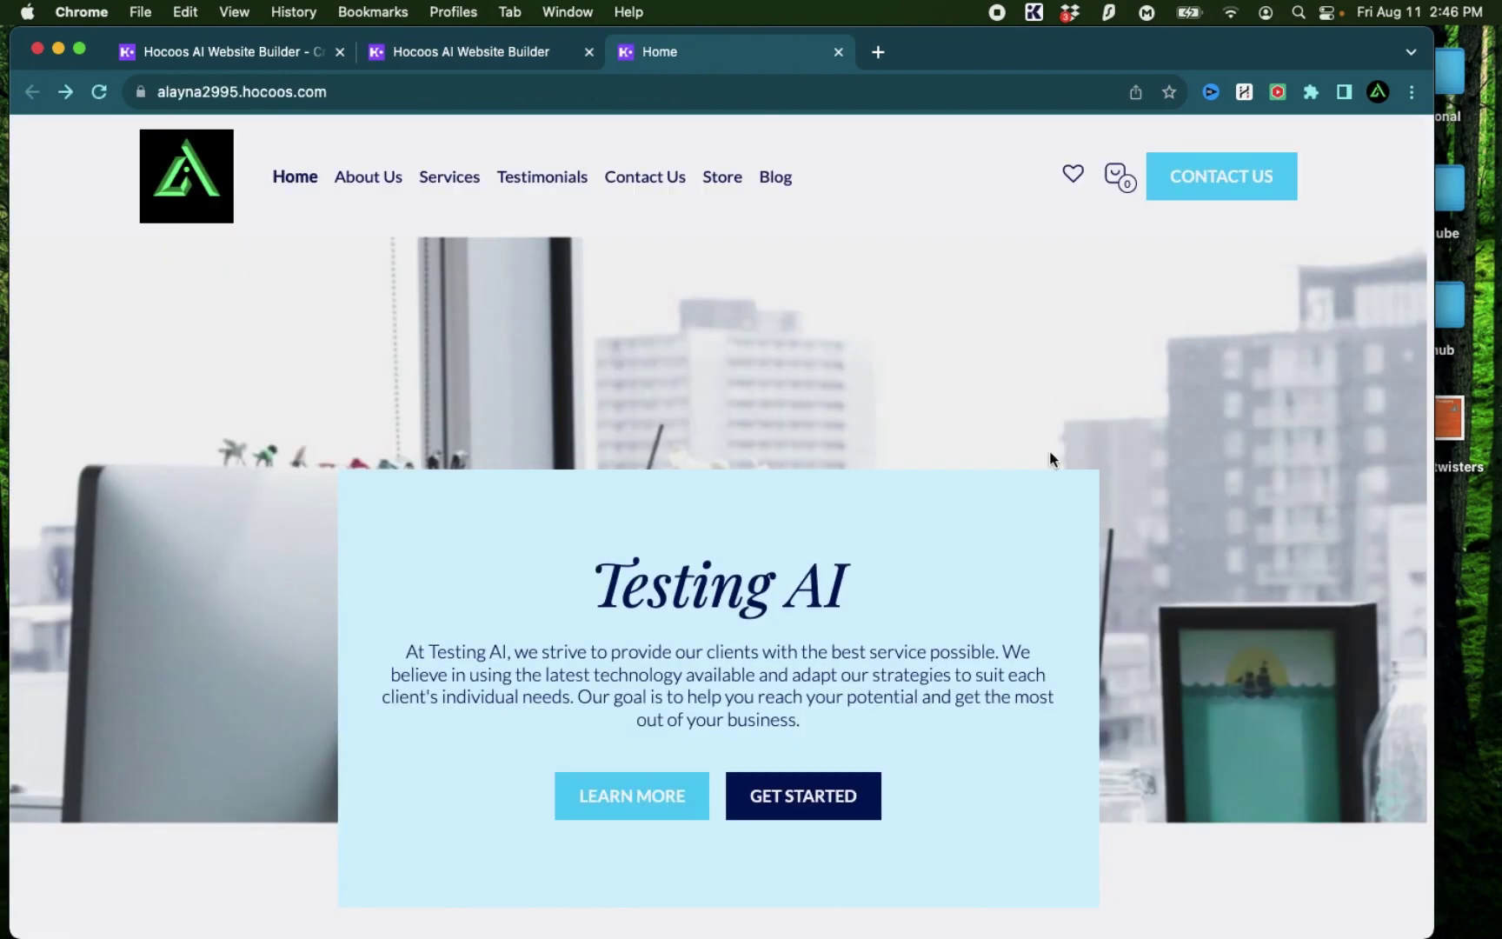
pyautogui.scroll(-20, 1255, 551)
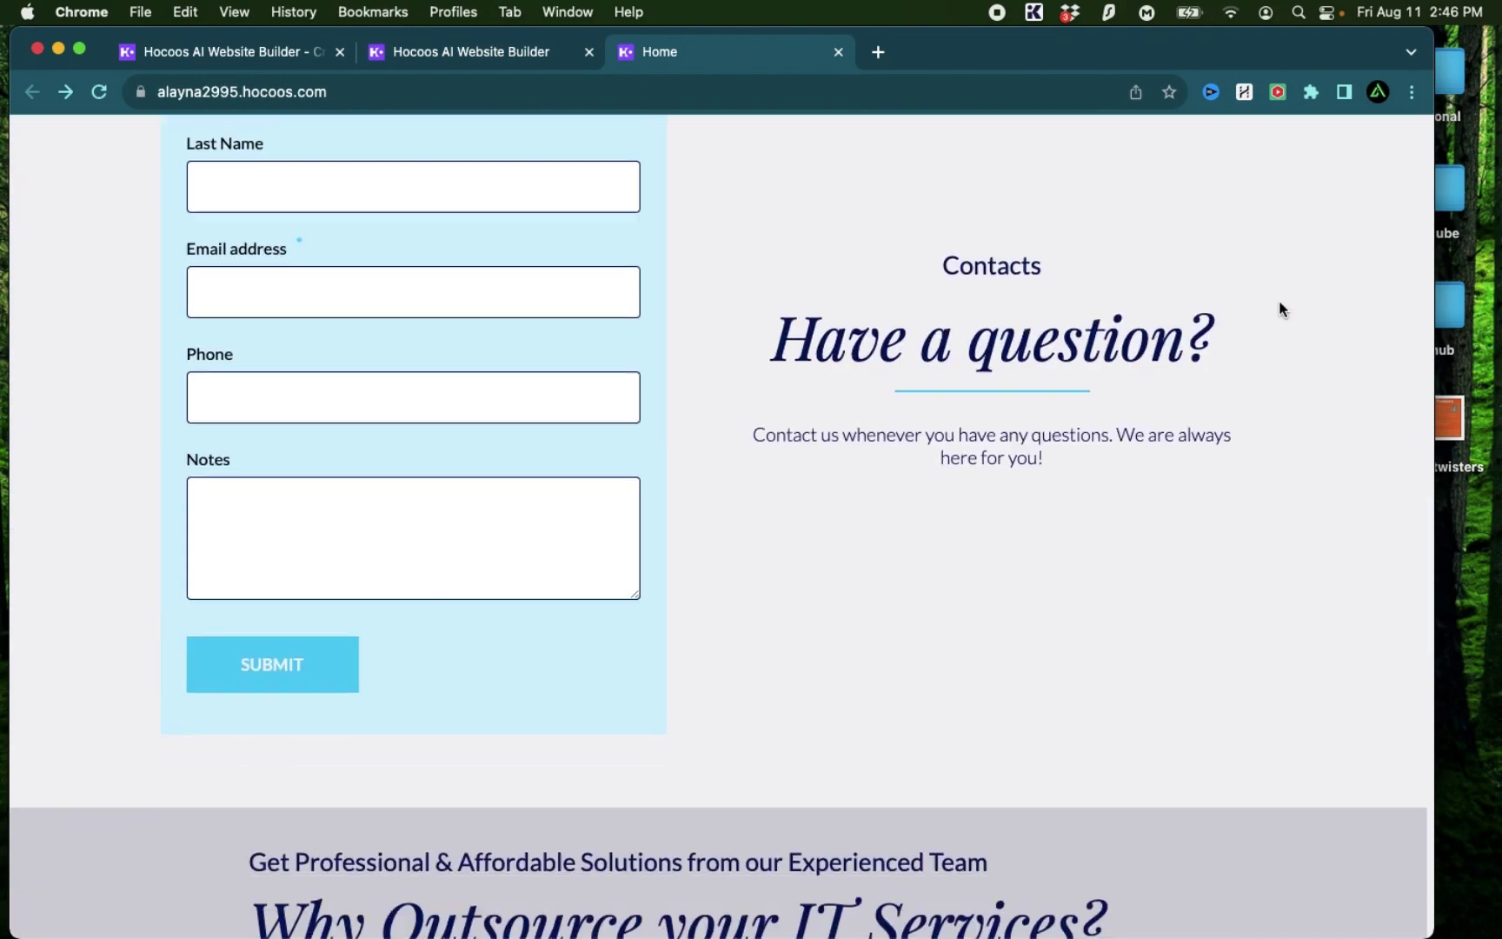
pyautogui.scroll(20, 1279, 301)
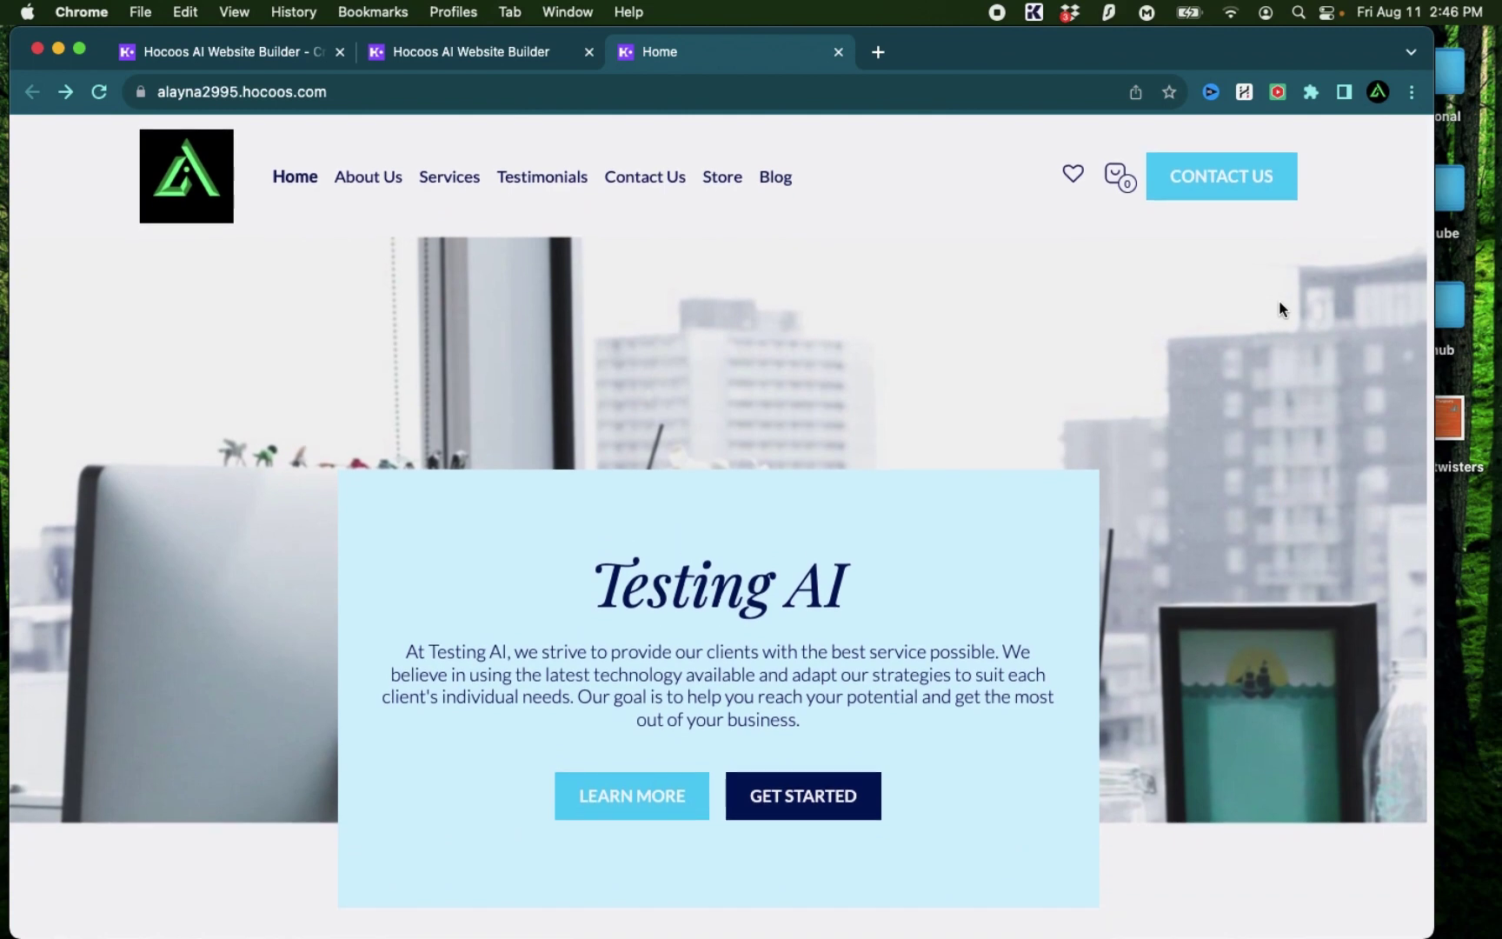
pyautogui.click(367, 177)
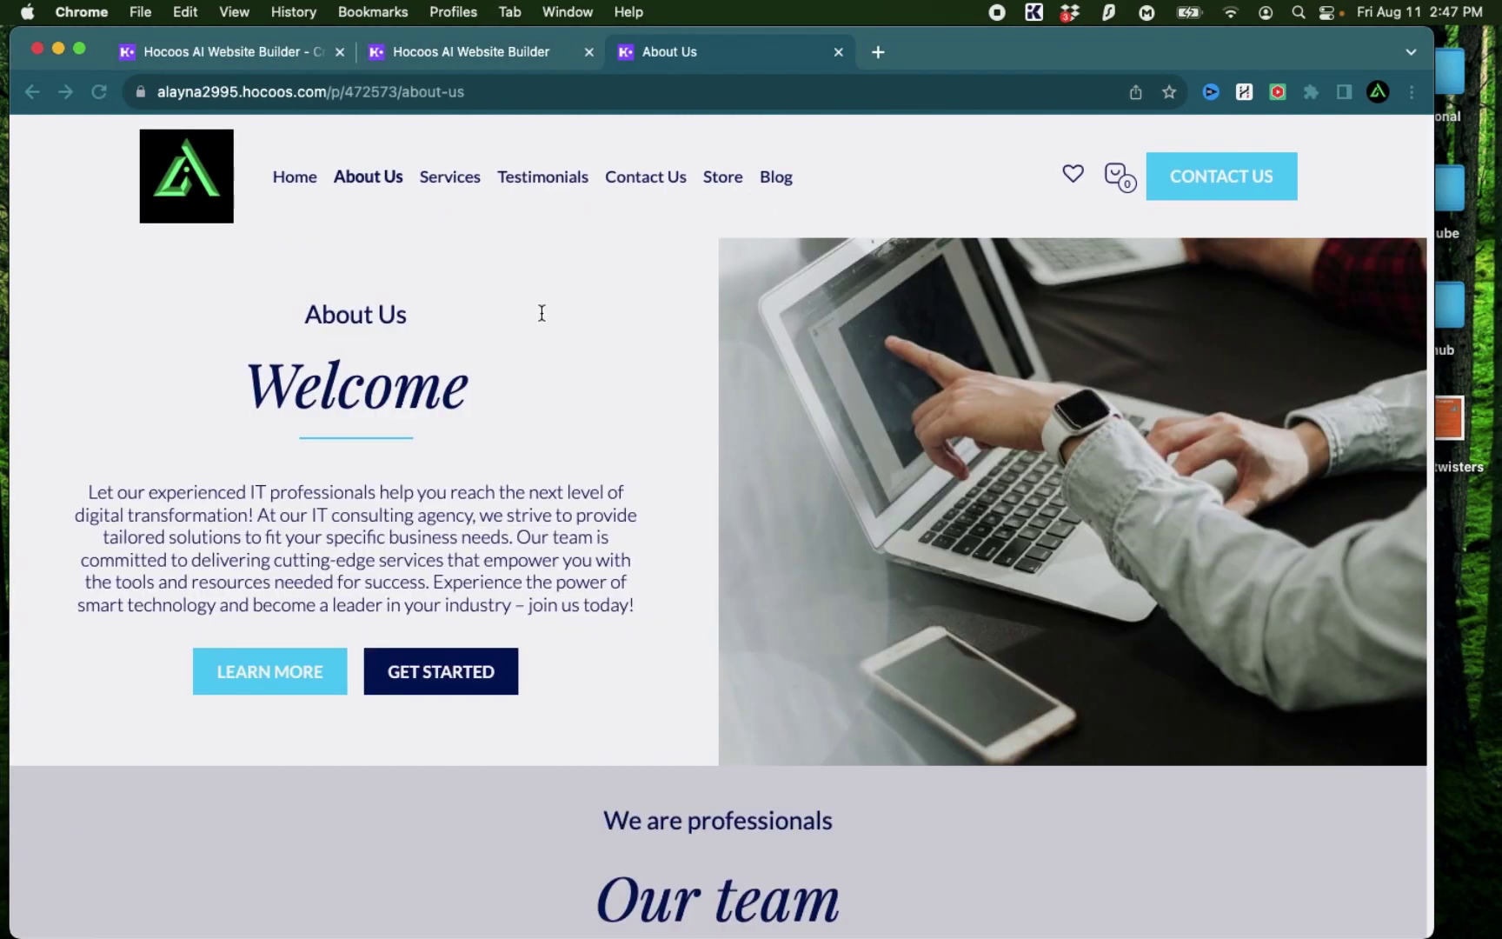
pyautogui.hotkey('ctrl', 'Left')
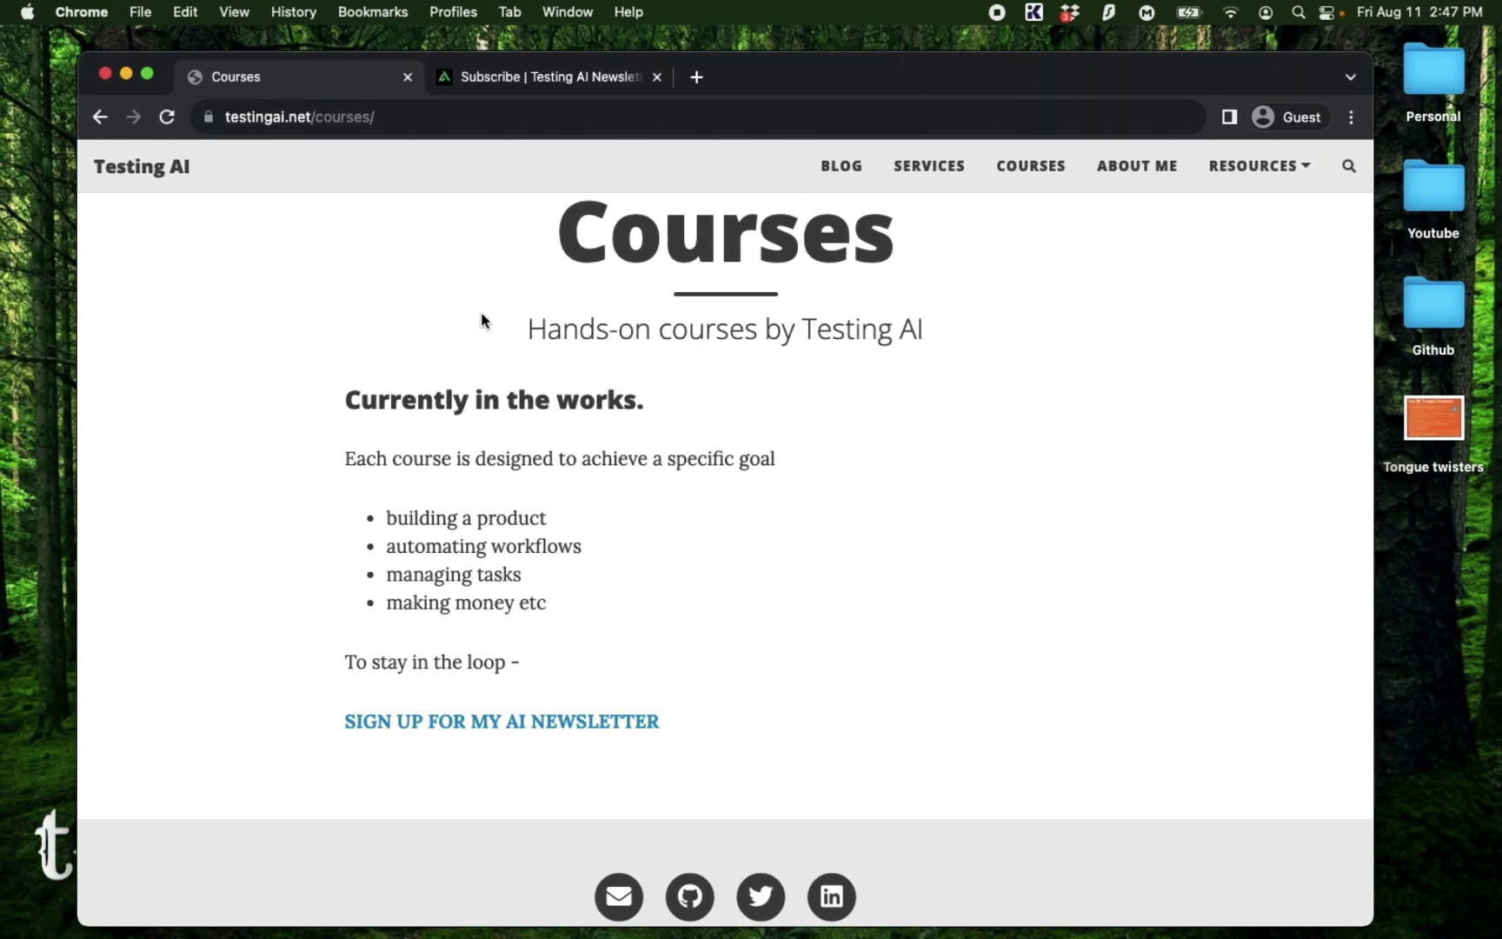
pyautogui.hotkey('ctrl', 'Right')
# Review the custom domain dialog's Connect Existing Domain and Buy Domain options, then close it
pyautogui.click(483, 54)
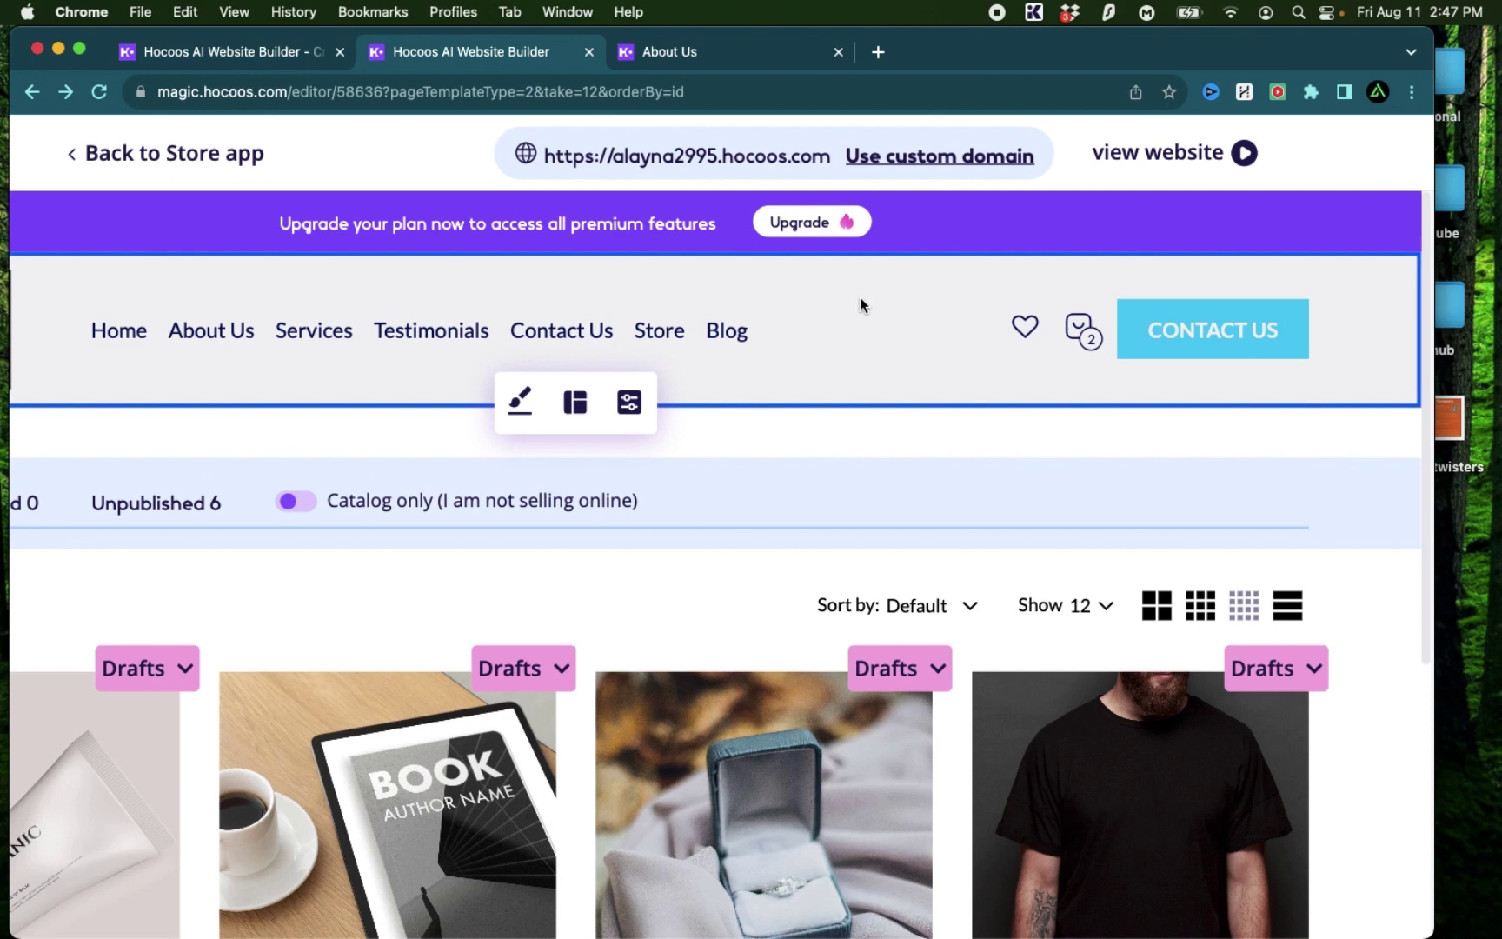
pyautogui.click(942, 158)
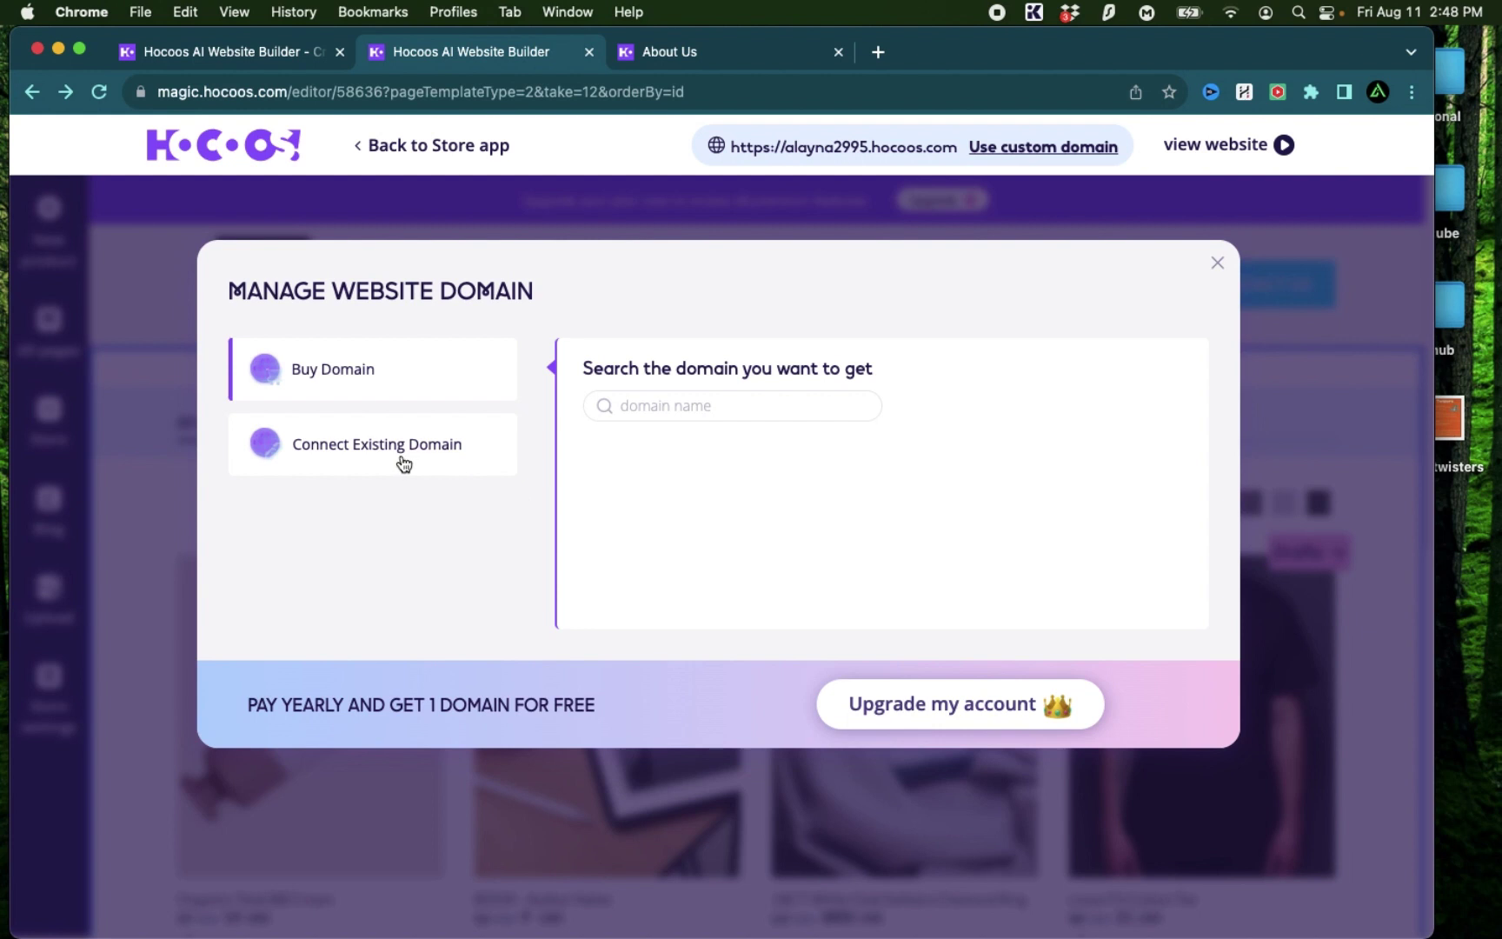
pyautogui.click(404, 463)
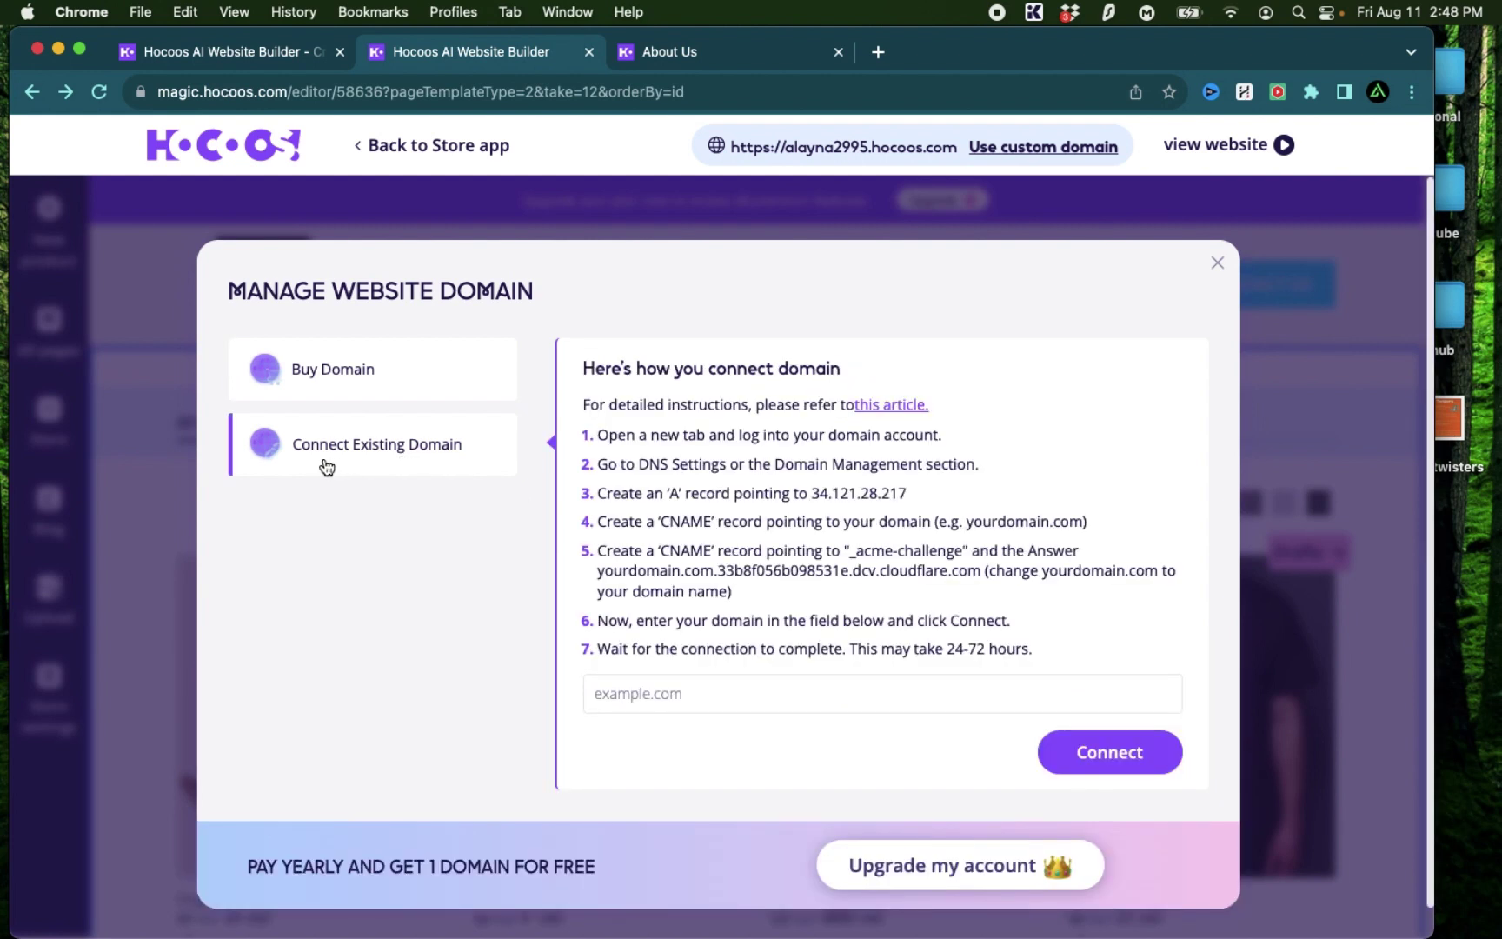
pyautogui.click(423, 380)
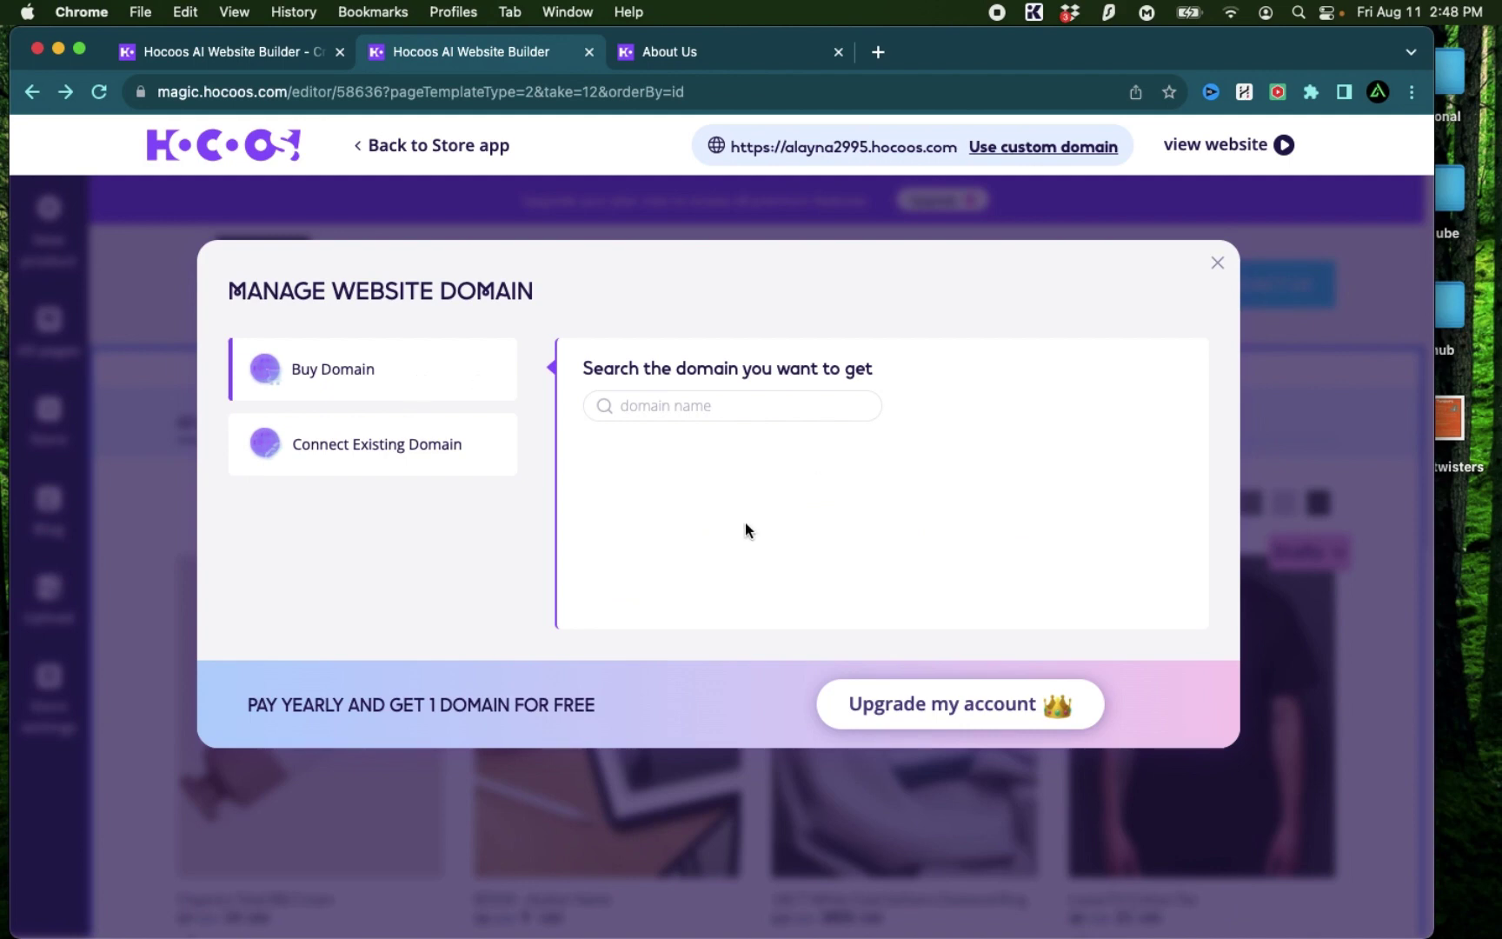
pyautogui.press('Escape')
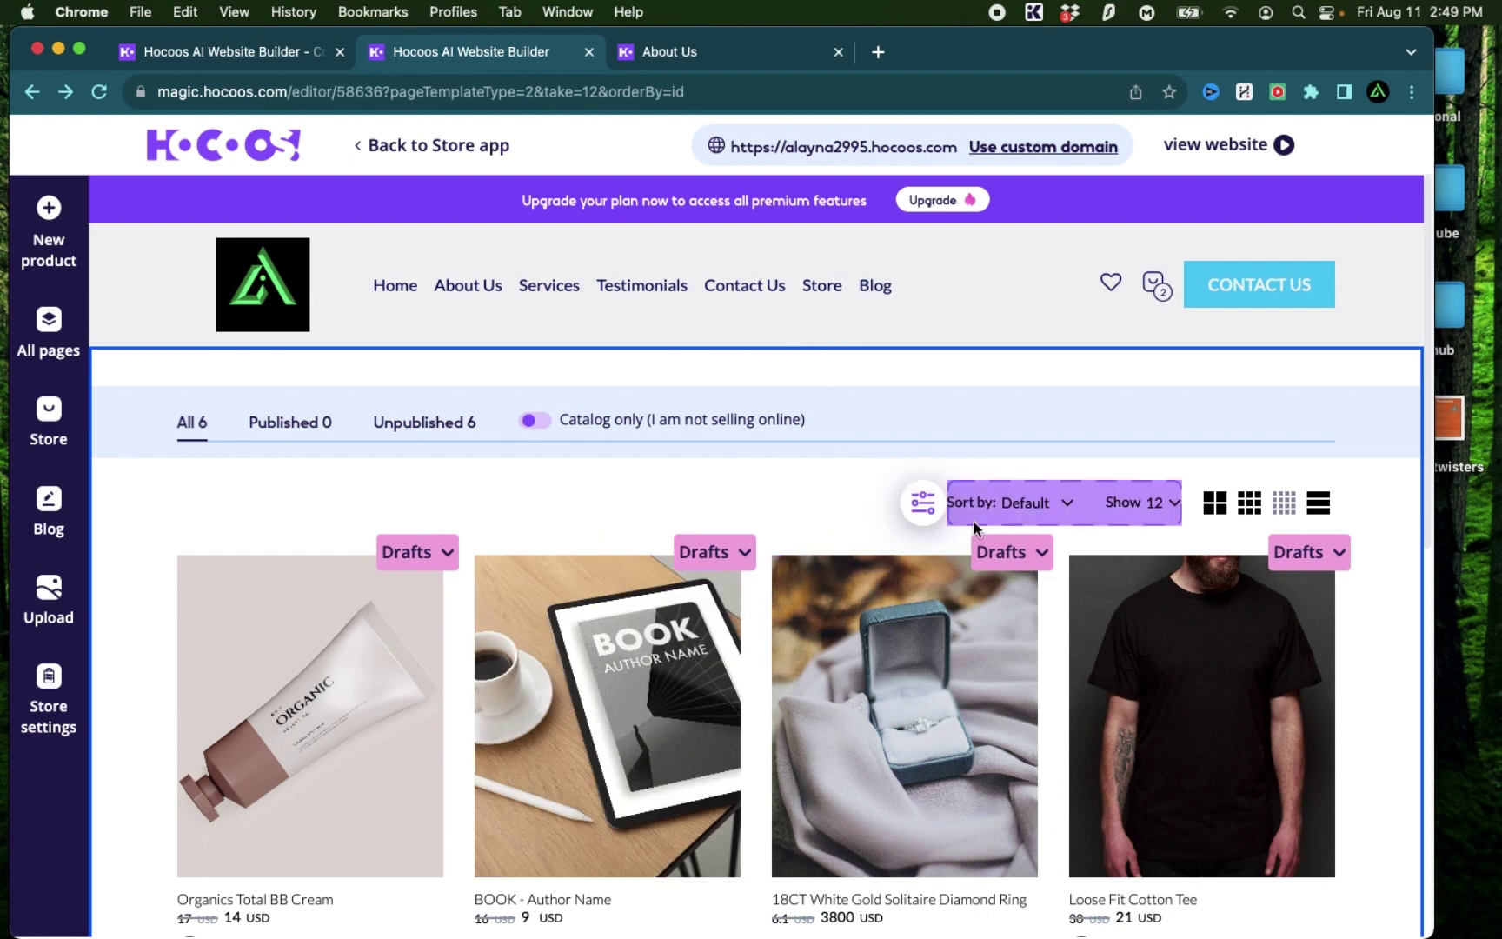